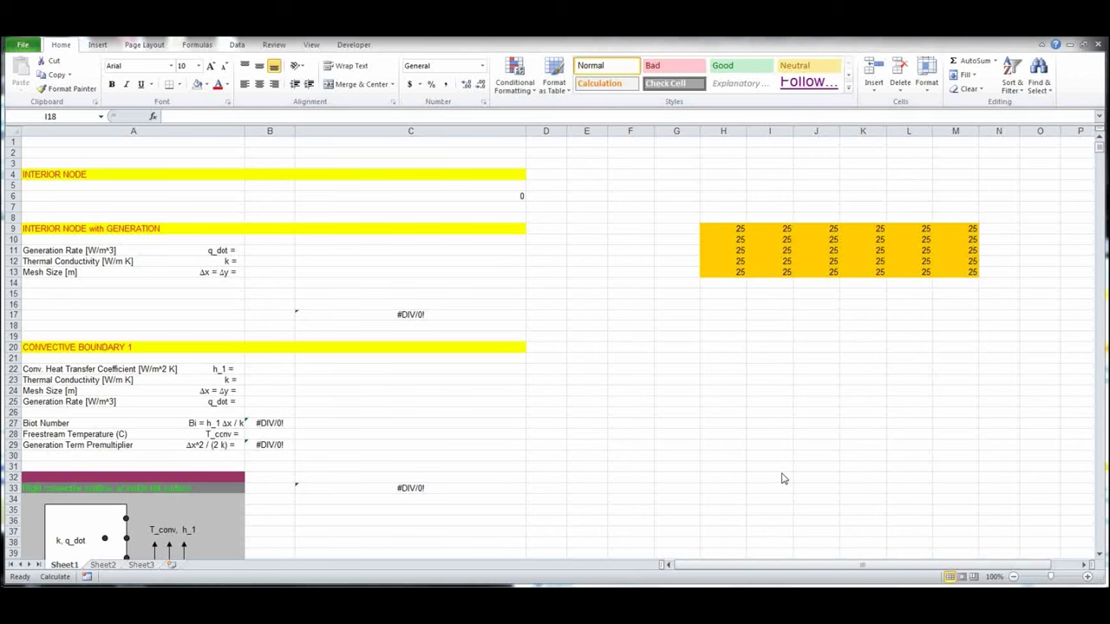
# - In the formula calculation options, keep iterative calculation enabled, set maximum iterations to 5,000, and insert an extra zero in the maximum change
pyautogui.click(24, 46)
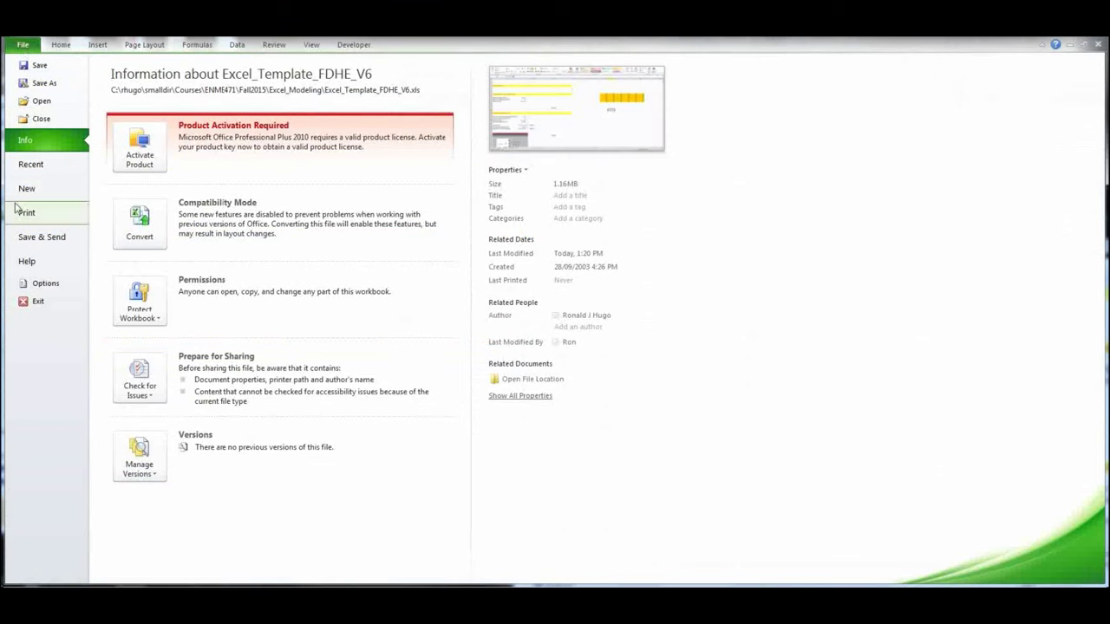
pyautogui.click(39, 286)
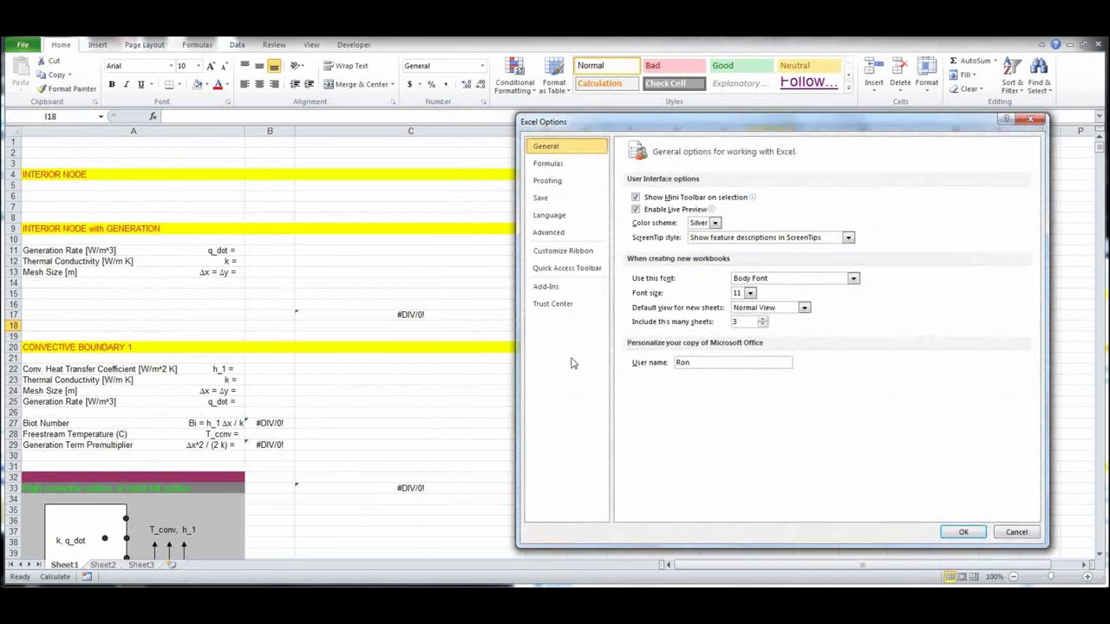
pyautogui.click(553, 170)
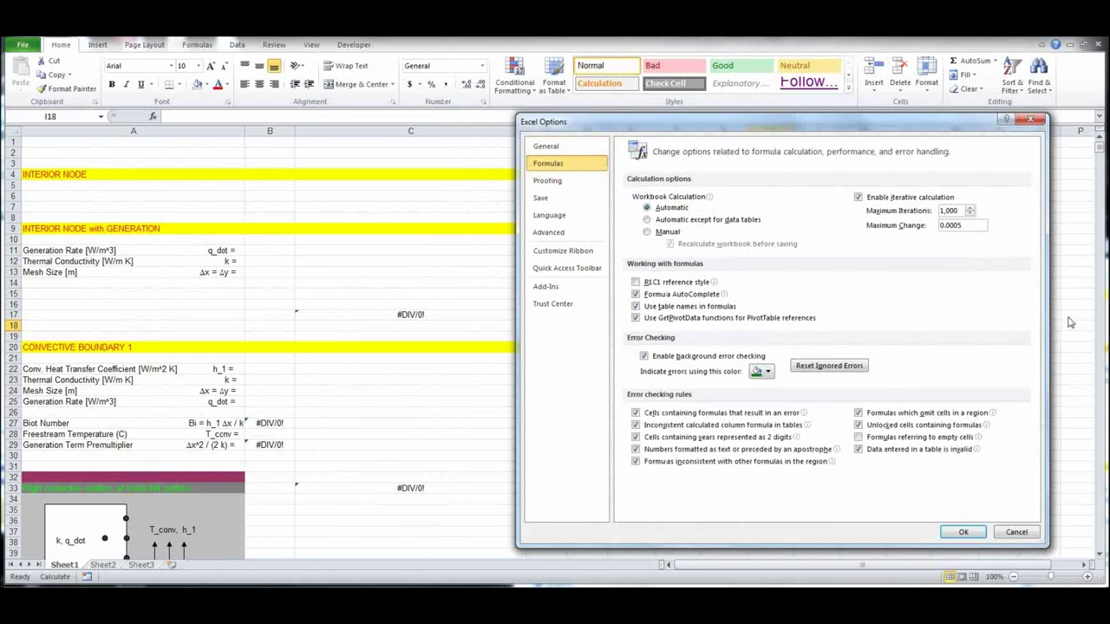
pyautogui.click(860, 199)
pyautogui.click(860, 198)
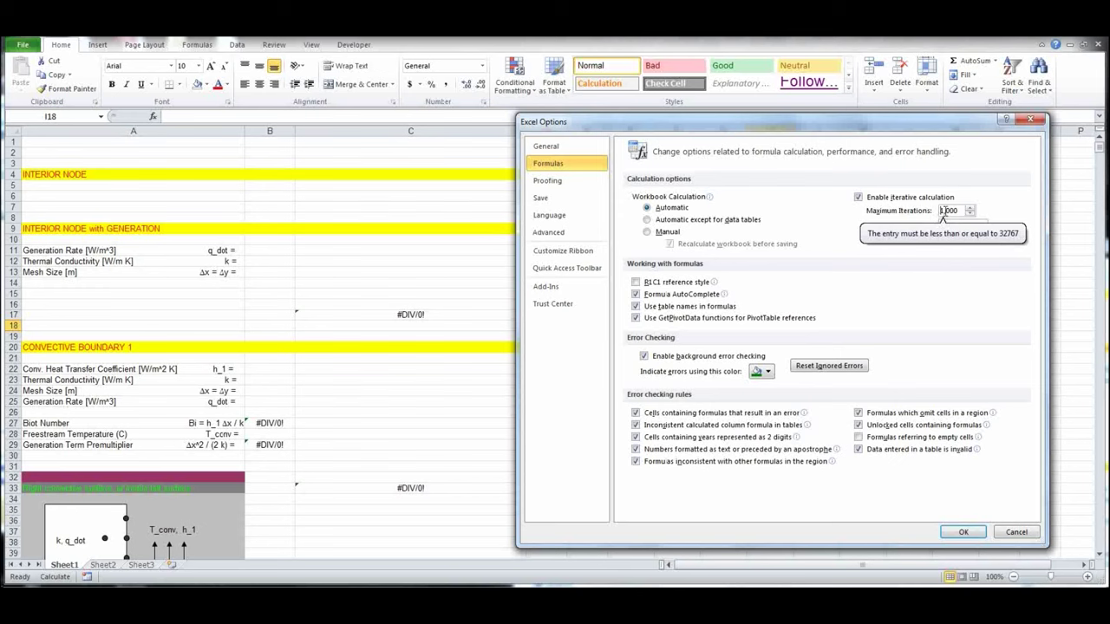
pyautogui.moveTo(940, 212); pyautogui.dragTo(944, 212)
pyautogui.write('5')
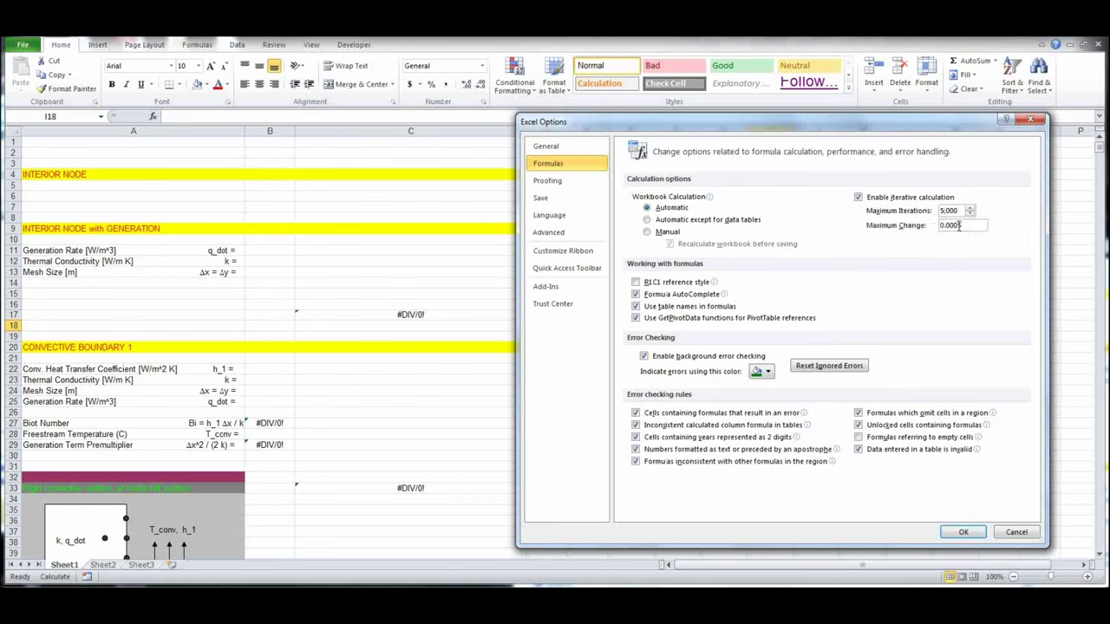
pyautogui.click(959, 226)
pyautogui.write('0')
pyautogui.click(958, 531)
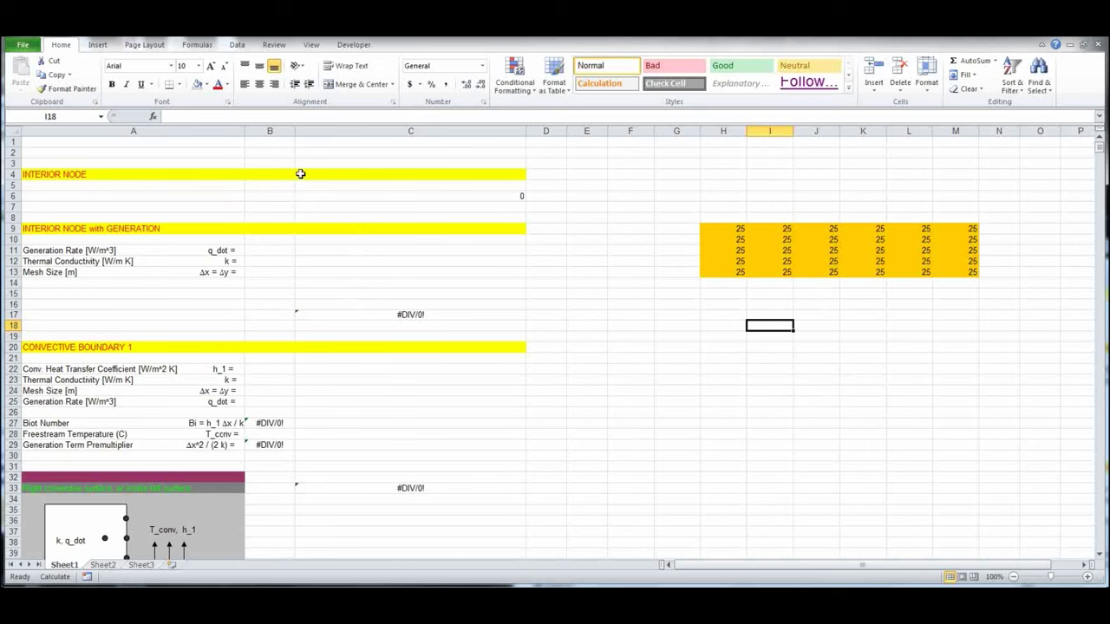
pyautogui.click(38, 174)
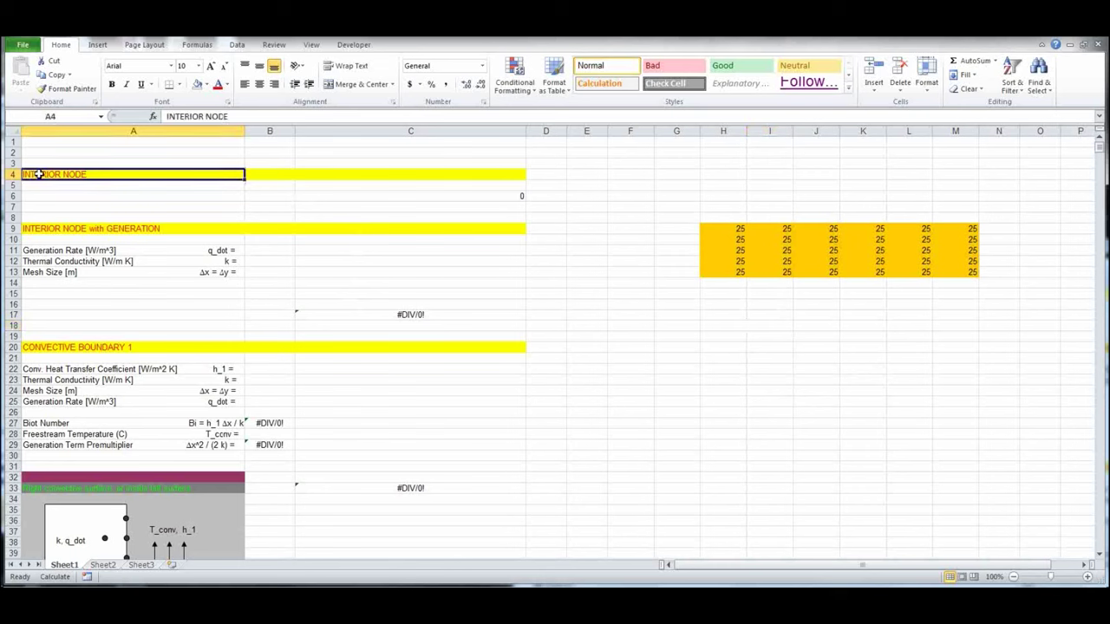
pyautogui.moveTo(38, 174); pyautogui.dragTo(464, 317)
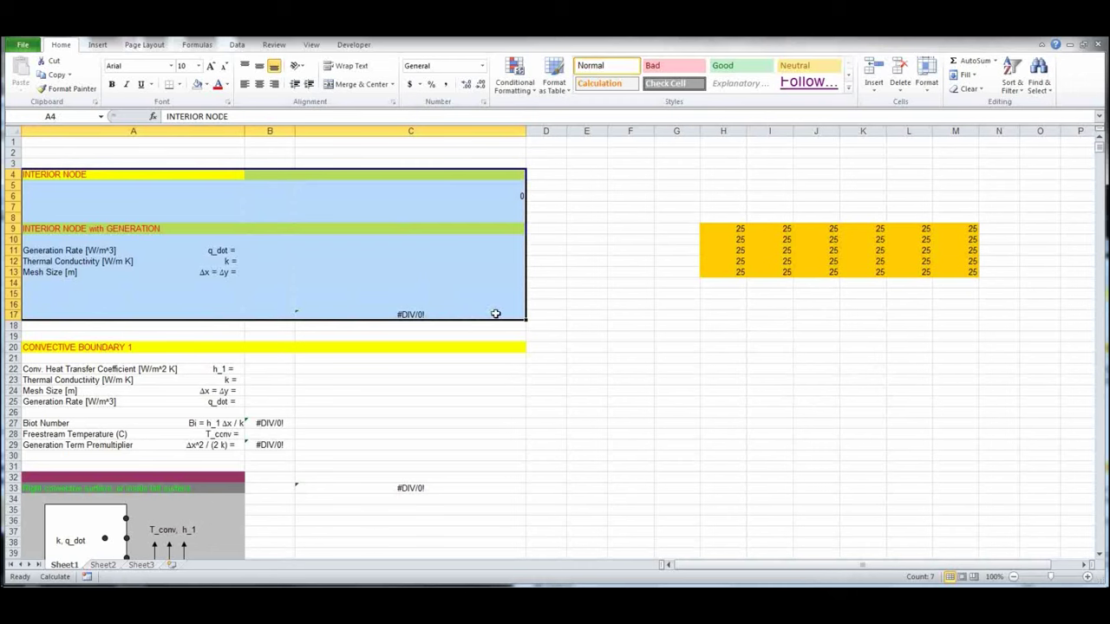
pyautogui.click(629, 376)
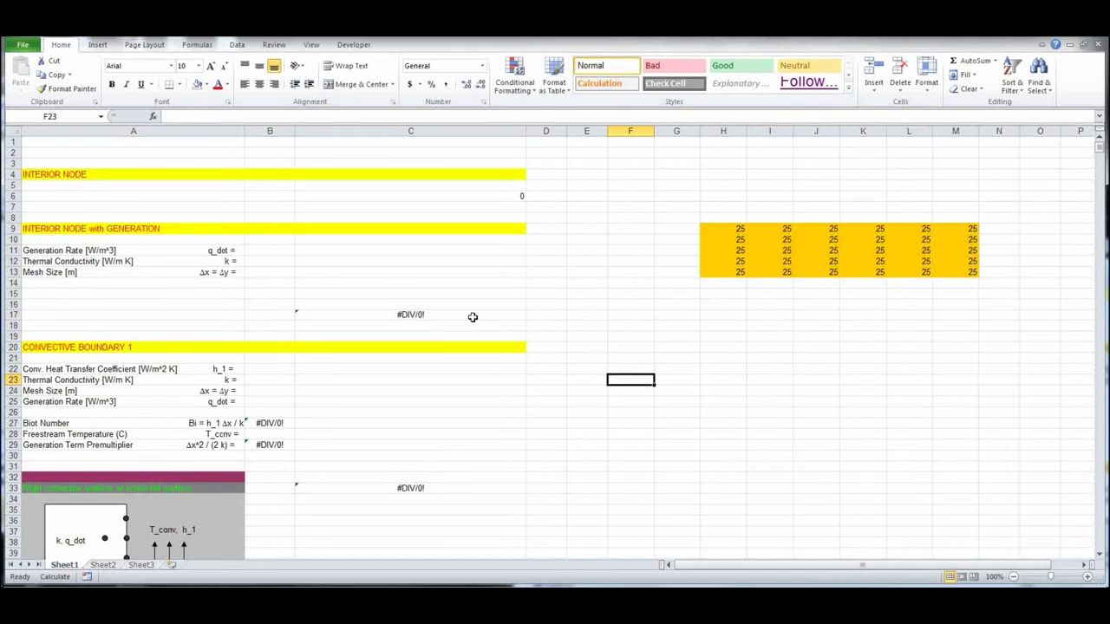
pyautogui.moveTo(257, 251); pyautogui.dragTo(274, 272)
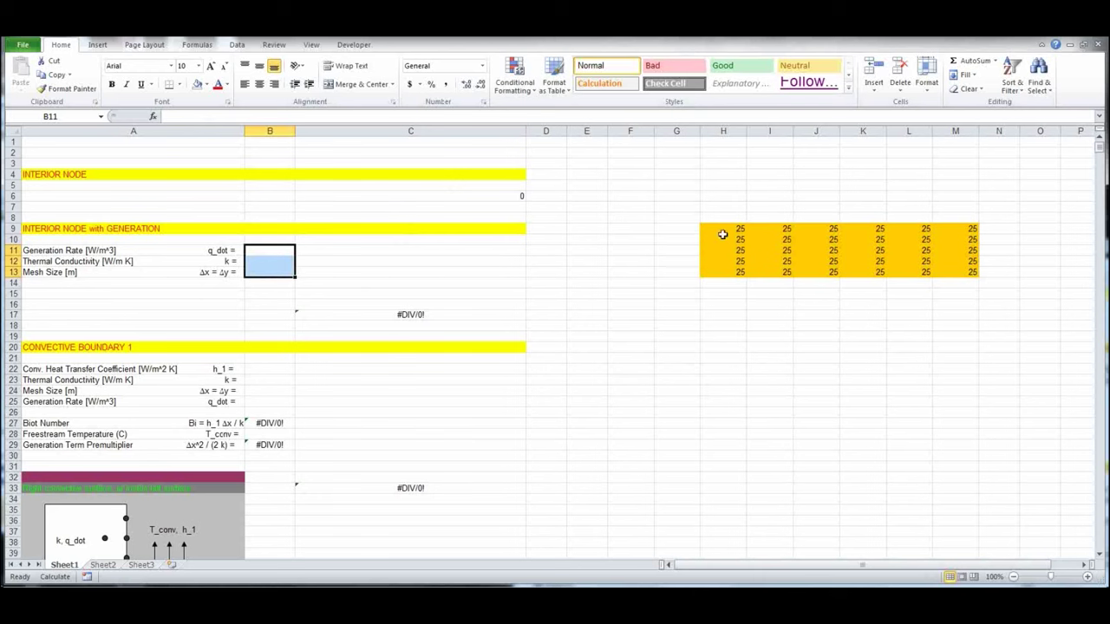
# - Clear the values and the orange fill from cells H9:M13
pyautogui.moveTo(727, 230); pyautogui.dragTo(952, 277)
pyautogui.press('Delete')
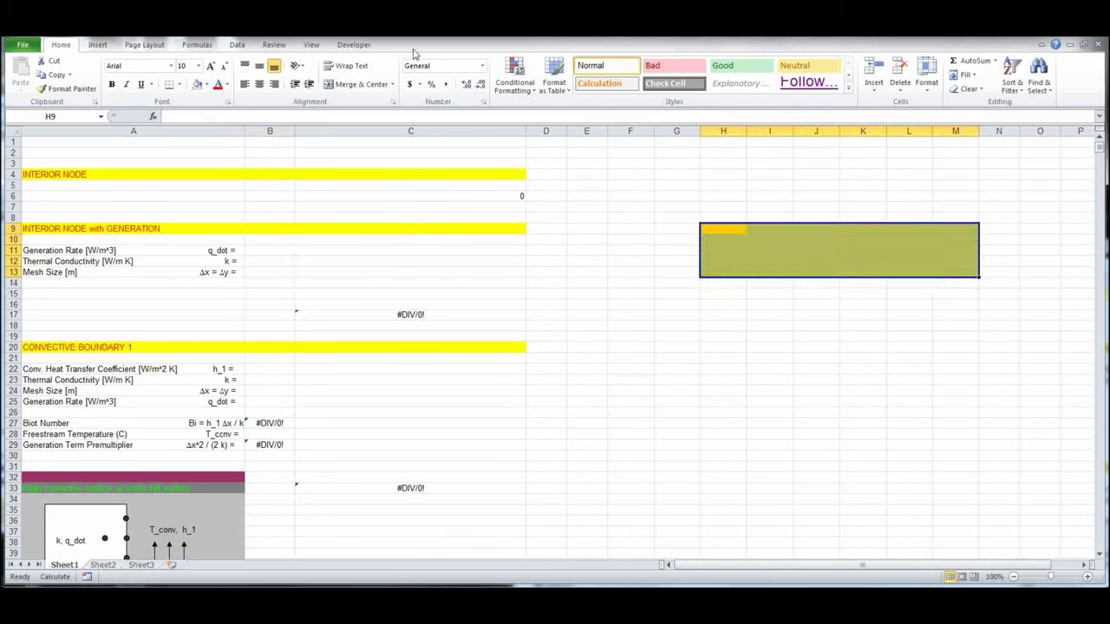
pyautogui.click(753, 320)
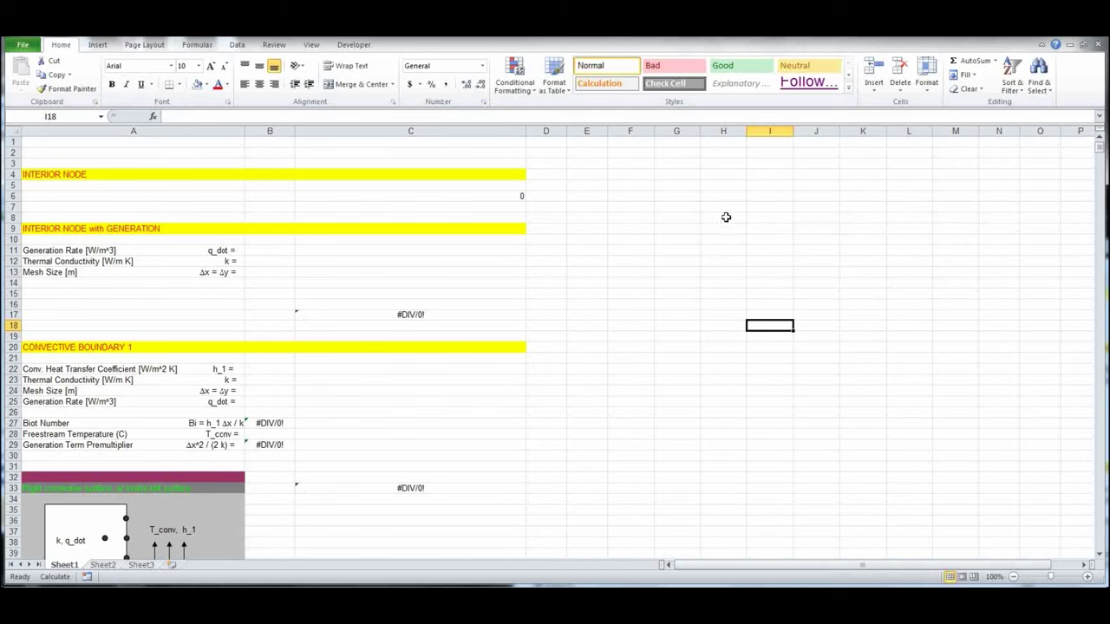
# - Fill cells H8:L12 with orange as the new five-by-five node grid and narrow columns H to L equally
pyautogui.moveTo(726, 217); pyautogui.dragTo(893, 252)
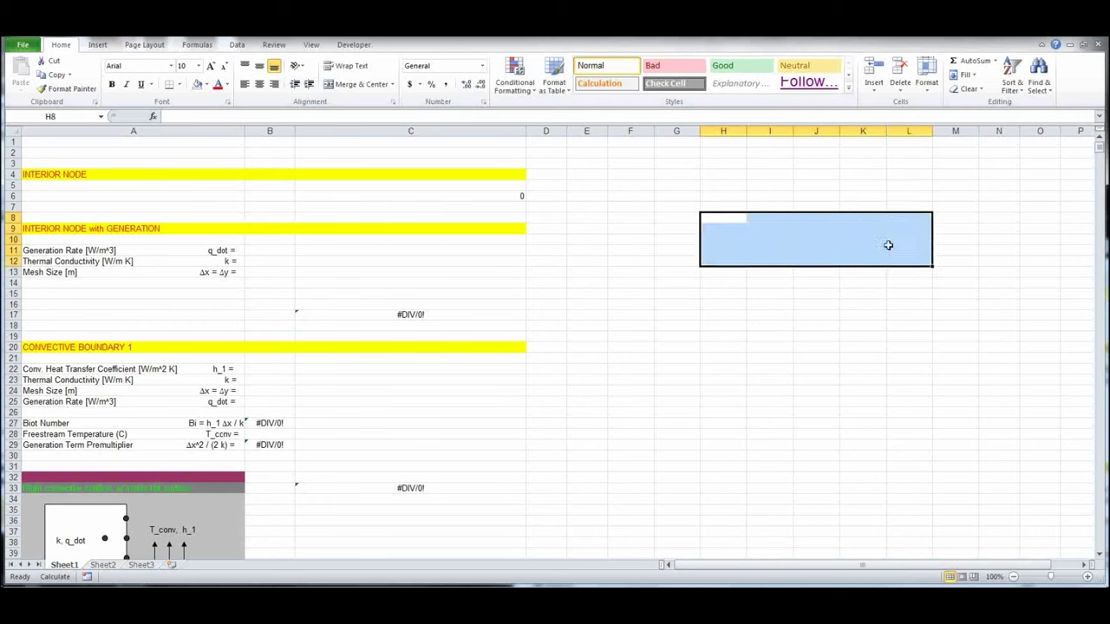
pyautogui.click(207, 84)
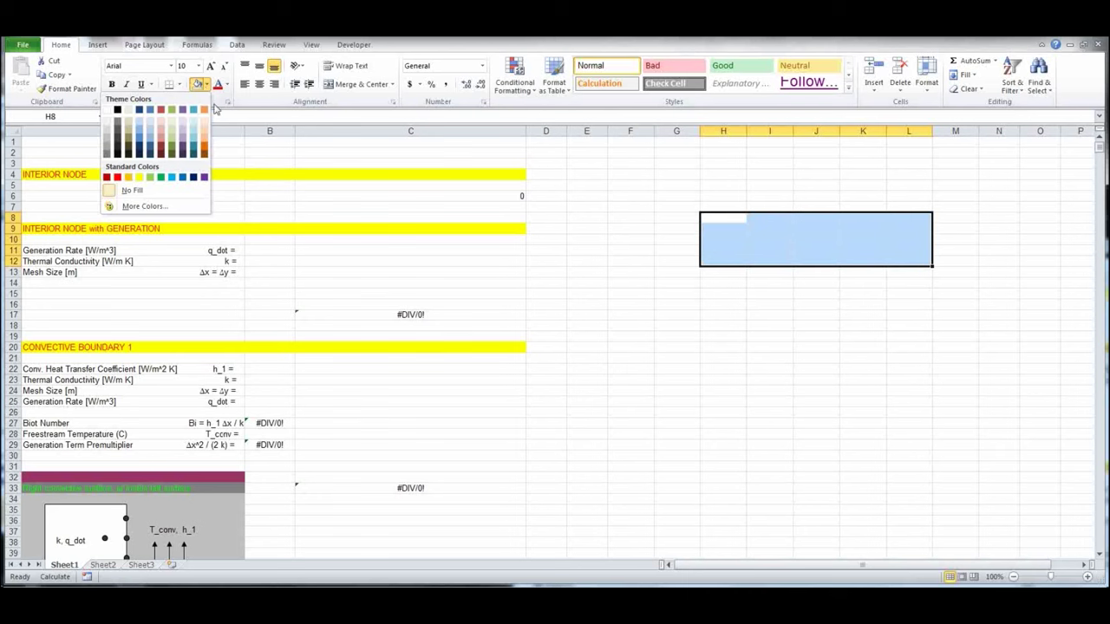
pyautogui.click(128, 177)
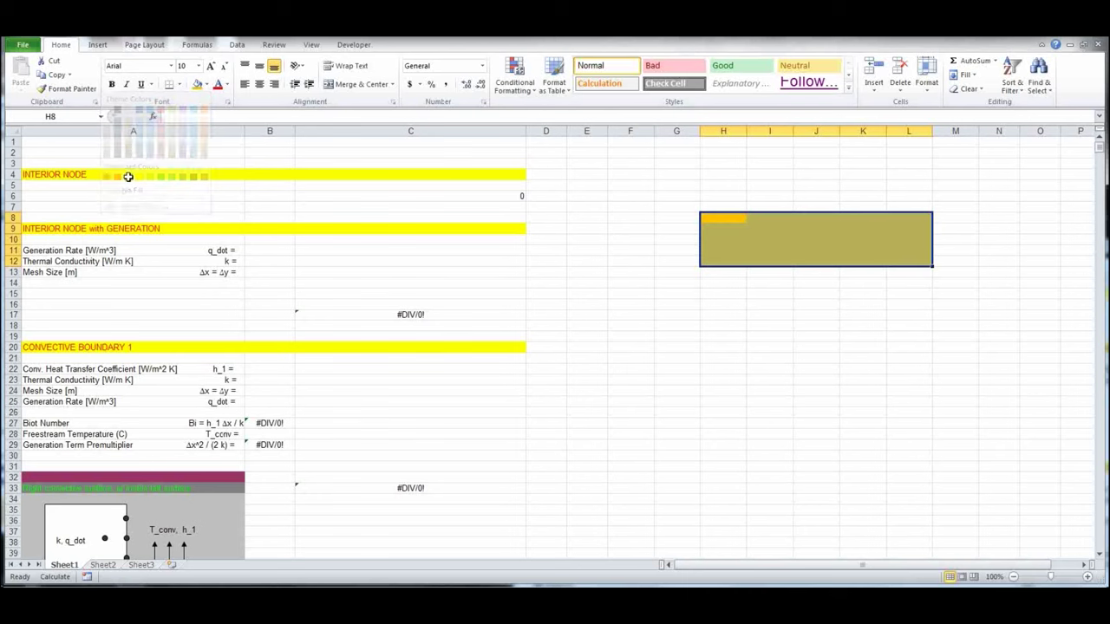
pyautogui.click(889, 314)
pyautogui.moveTo(724, 130); pyautogui.dragTo(915, 130)
# - Enter 25 in H8 and copy it down through H12
pyautogui.click(716, 227)
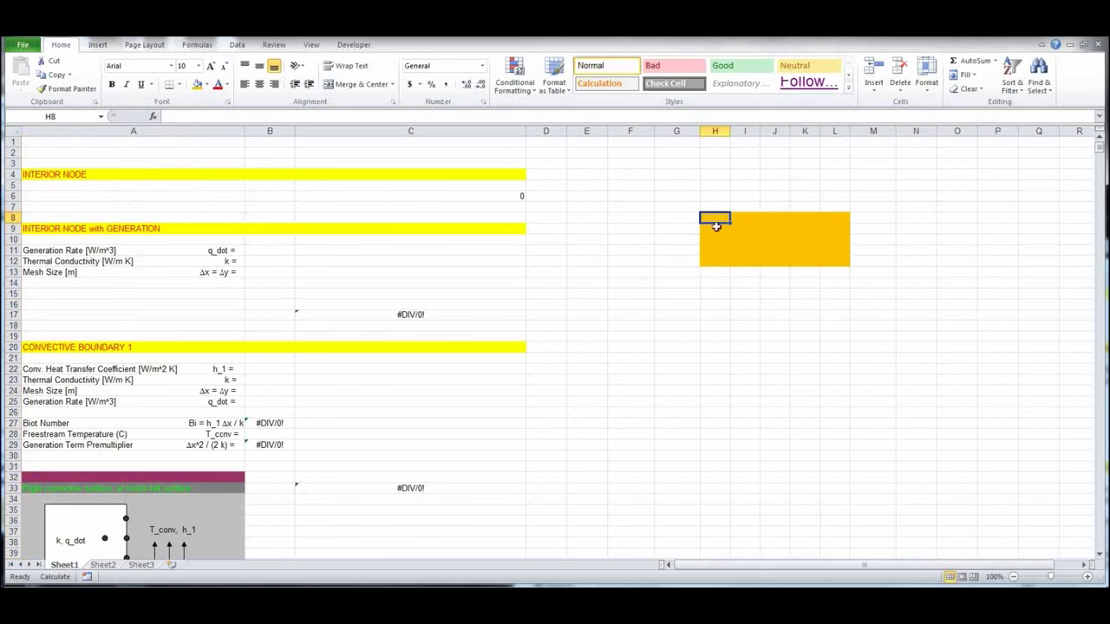
pyautogui.write('25')
pyautogui.press('Return')
pyautogui.press('Up')
pyautogui.hotkey('ctrl', 'c')
pyautogui.press('Down')
pyautogui.hotkey('shift', 'Down')
pyautogui.hotkey('shift', 'Down')
pyautogui.hotkey('shift', 'Down')
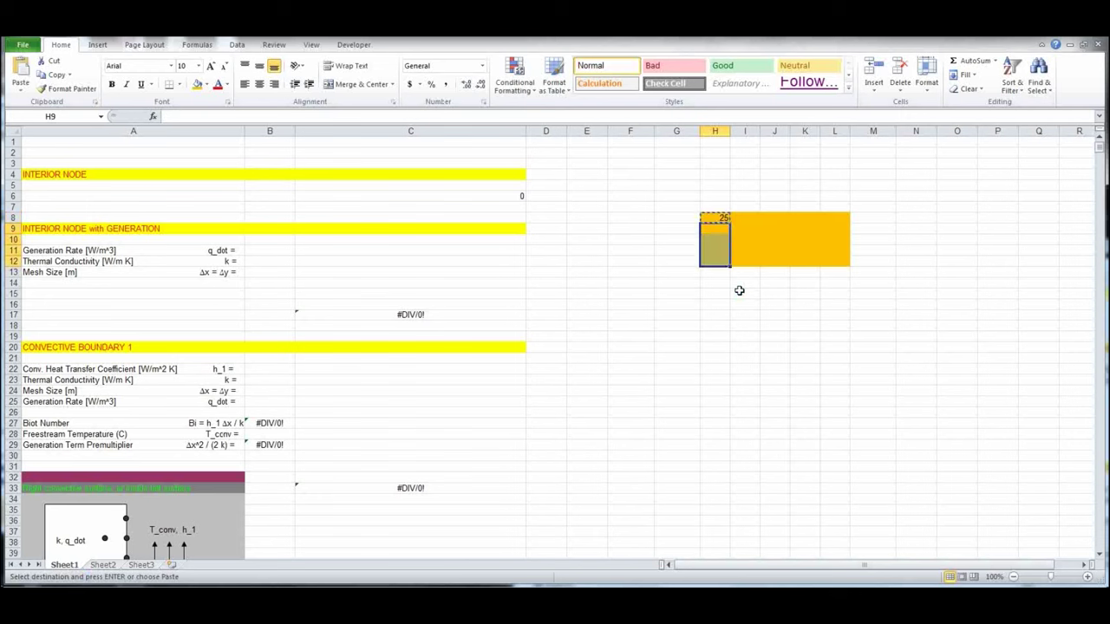
pyautogui.hotkey('ctrl', 'v')
# - Copy the first grid column, H8:H12, across to column L so every orange cell holds 25
pyautogui.press('Up')
pyautogui.hotkey('shift', 'Down')
pyautogui.hotkey('shift', 'Down')
pyautogui.hotkey('shift', 'Down')
pyautogui.hotkey('shift', 'Down')
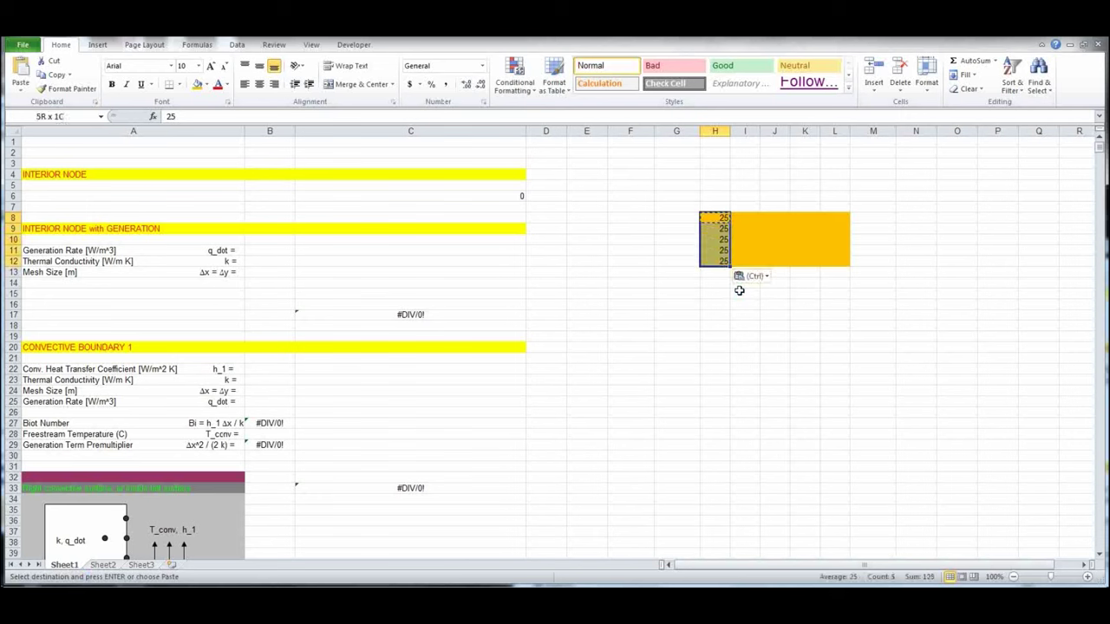
pyautogui.hotkey('ctrl', 'c')
pyautogui.press('Up')
pyautogui.press('Down')
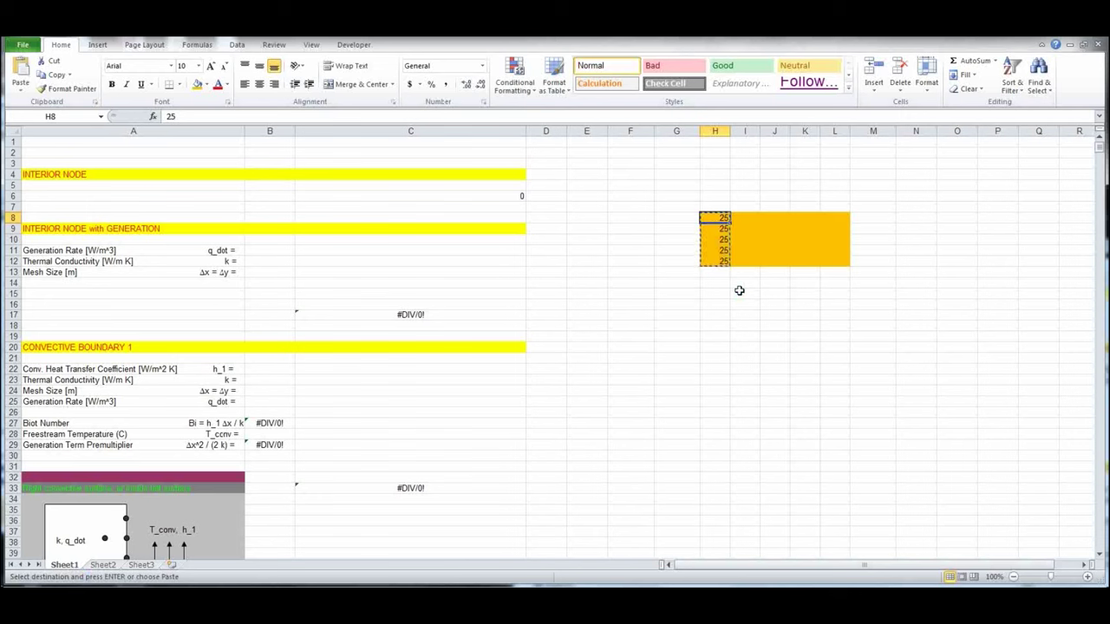
pyautogui.hotkey('shift', 'Right')
pyautogui.hotkey('shift', 'Right')
pyautogui.hotkey('shift', 'Right')
pyautogui.hotkey('shift', 'Right')
pyautogui.hotkey('ctrl', 'v')
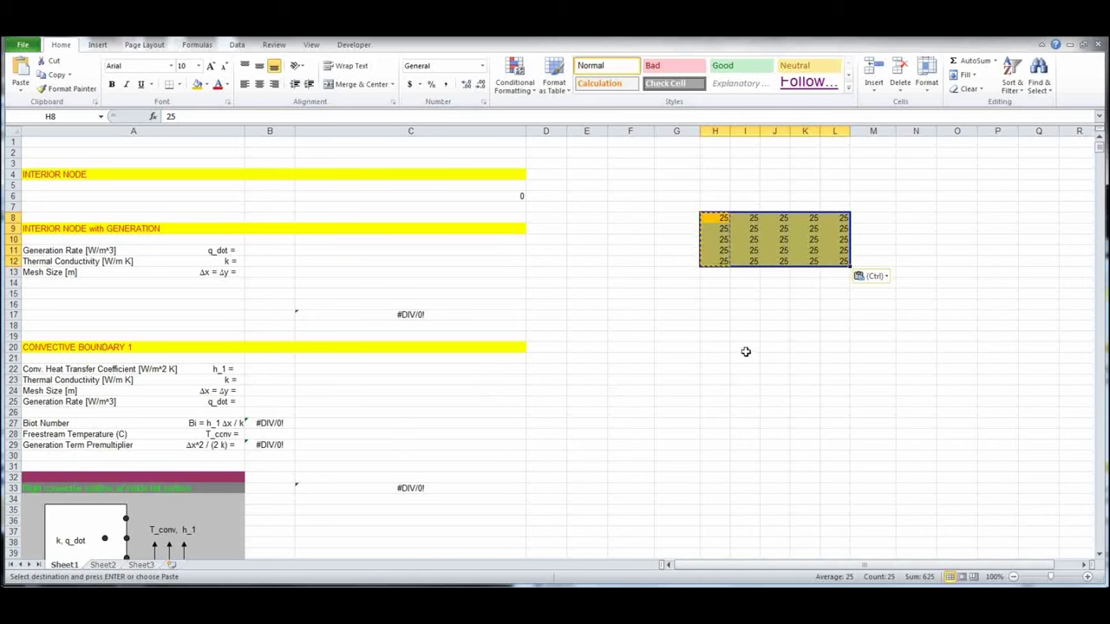
pyautogui.click(744, 303)
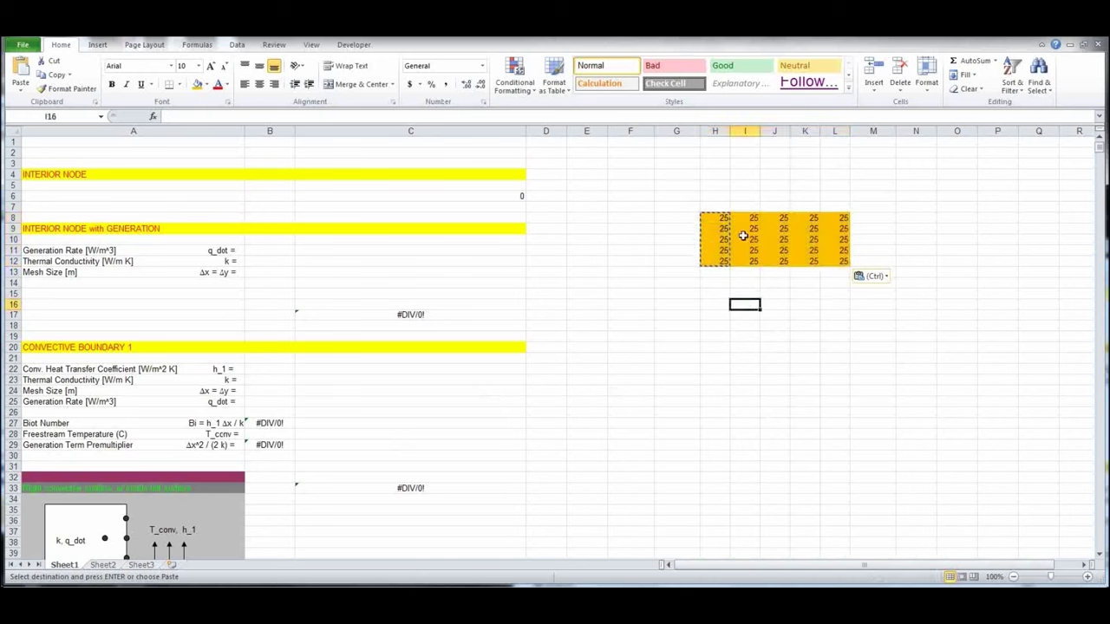
pyautogui.moveTo(715, 217); pyautogui.dragTo(843, 219)
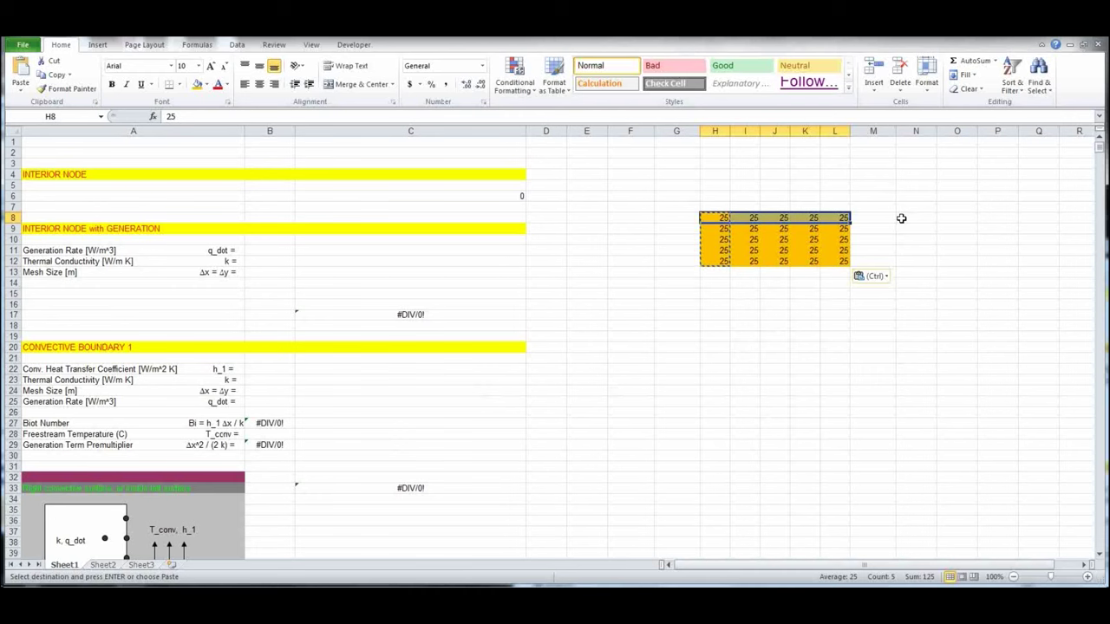
pyautogui.click(183, 274)
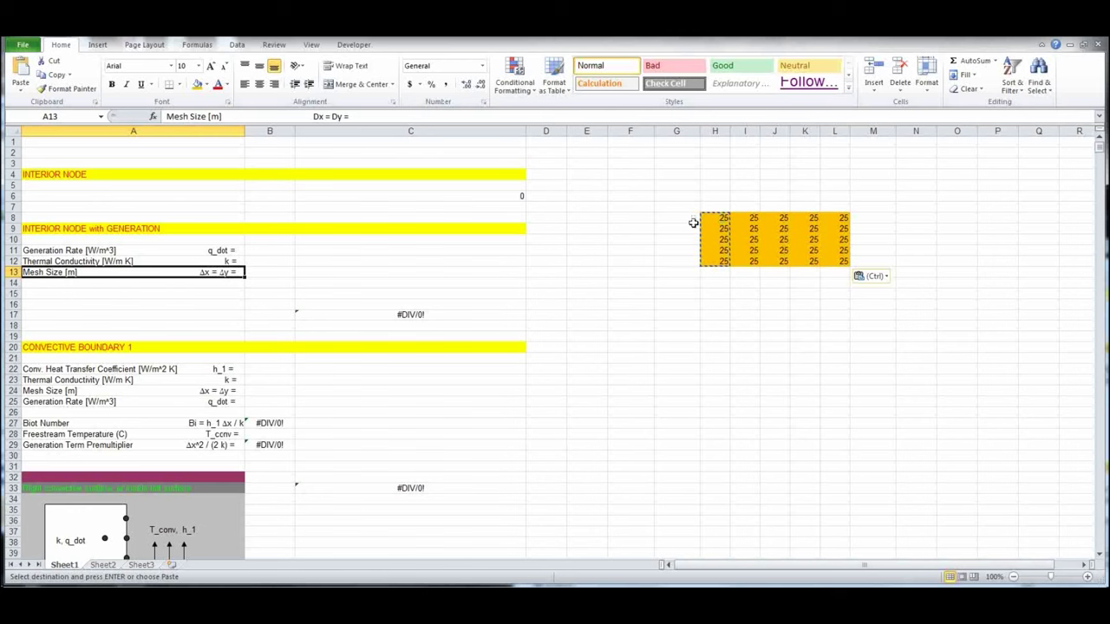
pyautogui.moveTo(717, 196); pyautogui.dragTo(835, 195)
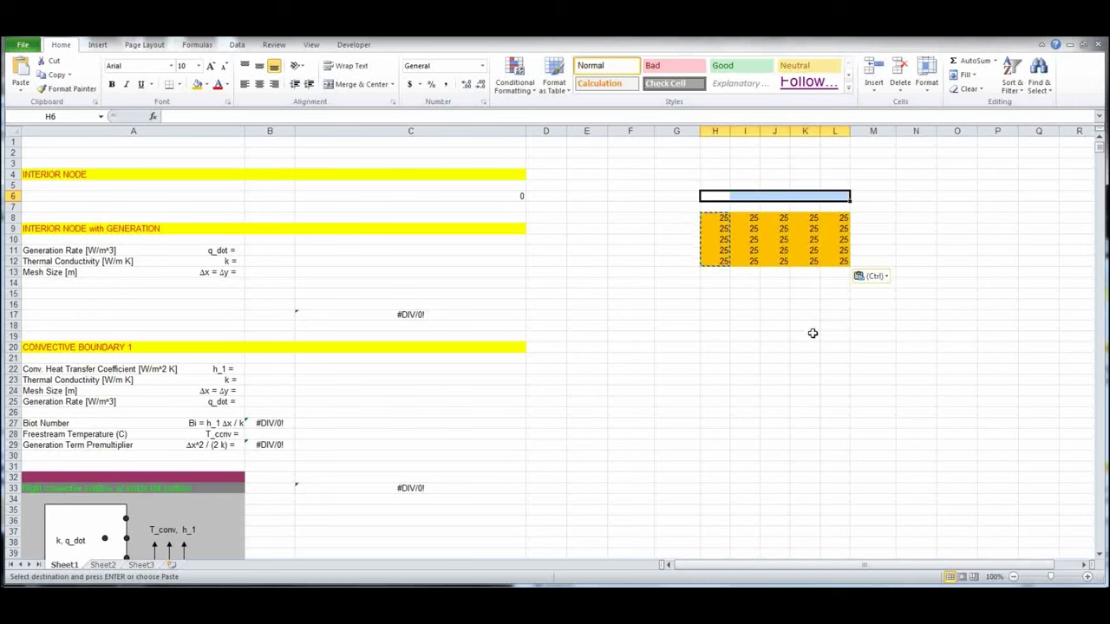
pyautogui.click(755, 303)
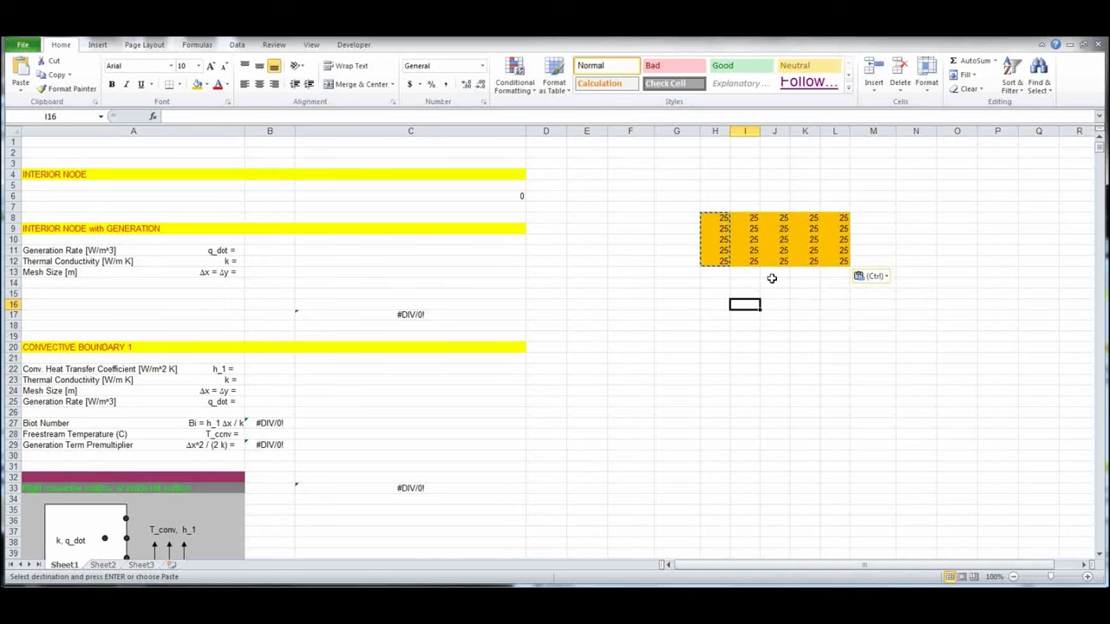
pyautogui.moveTo(724, 274); pyautogui.dragTo(840, 273)
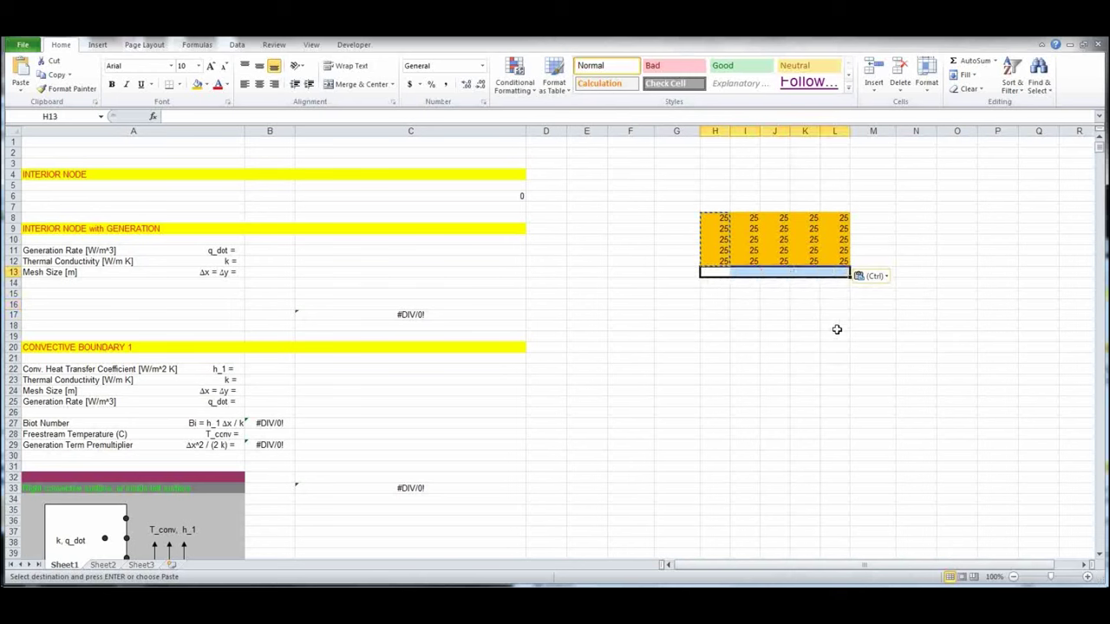
pyautogui.click(837, 330)
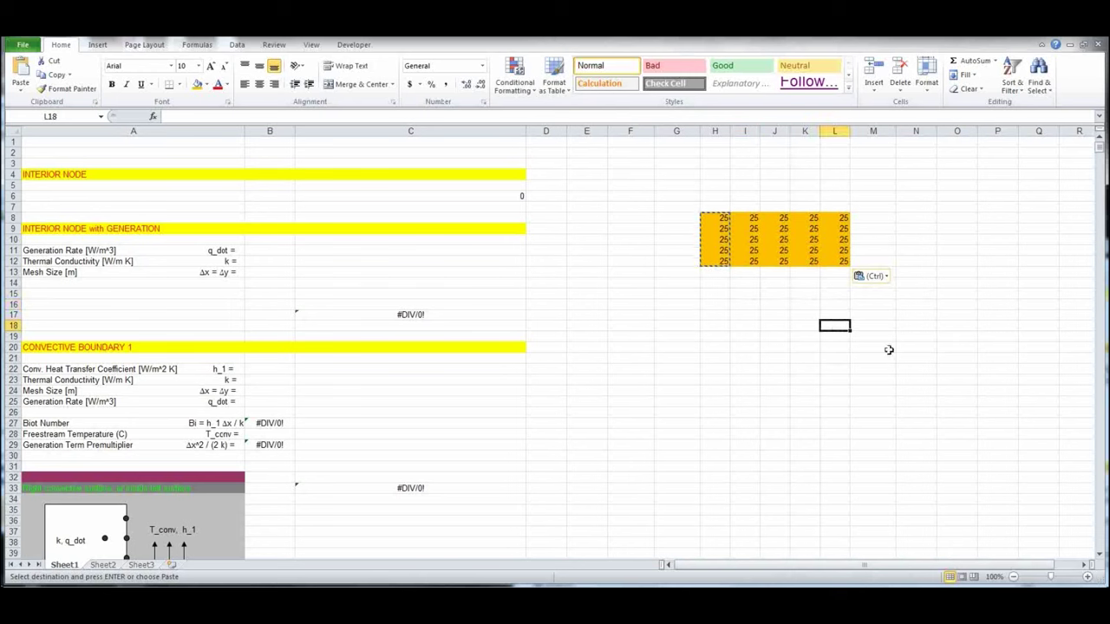
# - Clear the copy marquee and fill the two rows directly below the grid, H13:L14, with a custom bright pink
pyautogui.press('Escape')
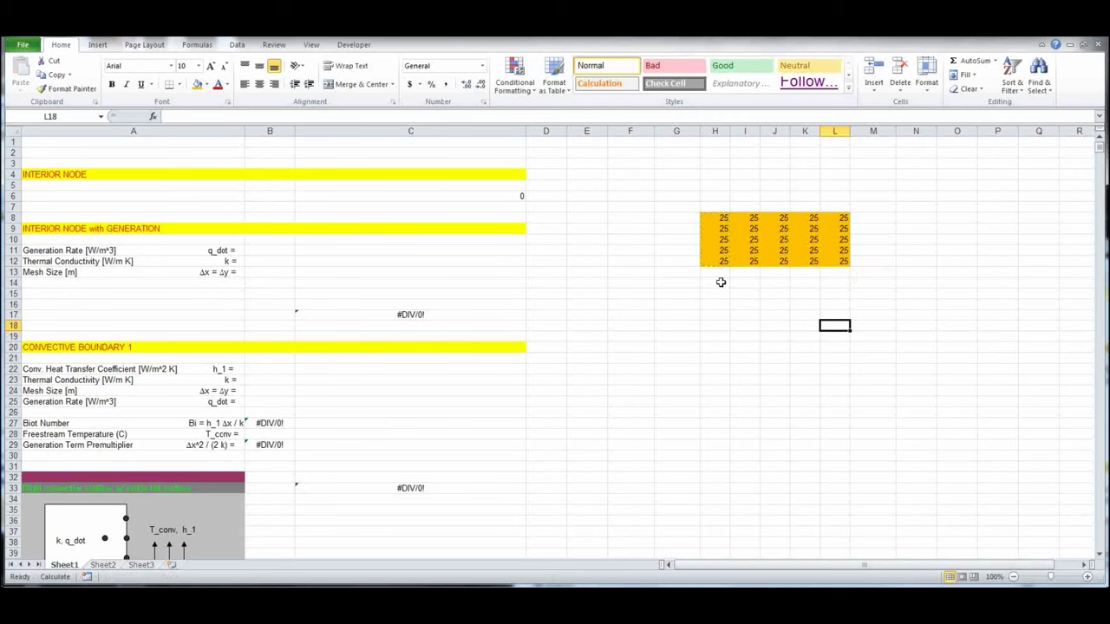
pyautogui.moveTo(717, 273); pyautogui.dragTo(835, 283)
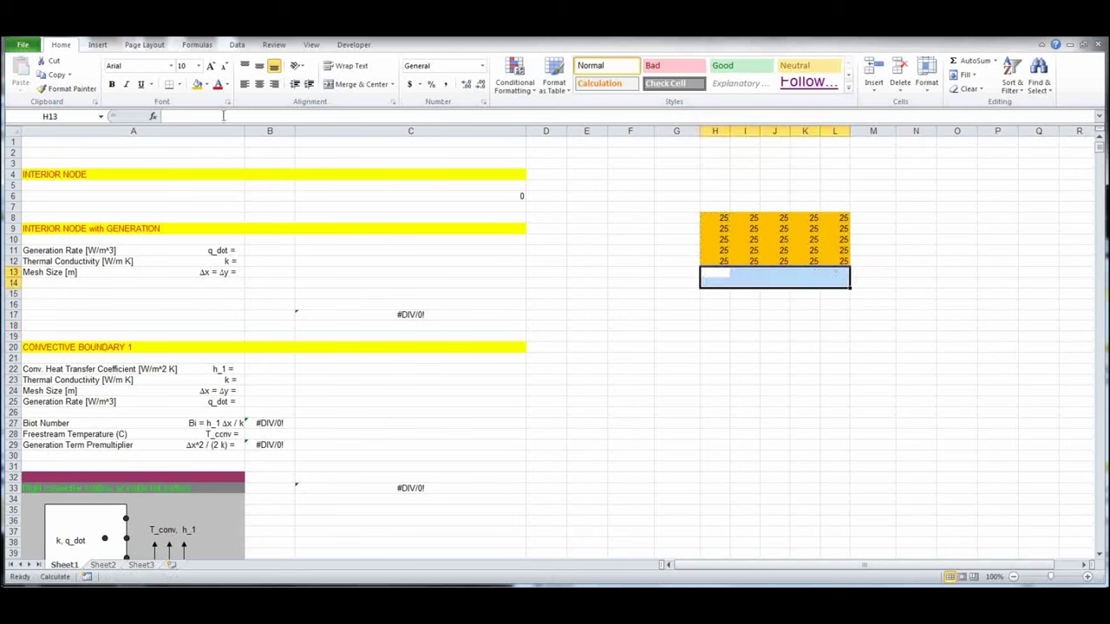
pyautogui.click(715, 273)
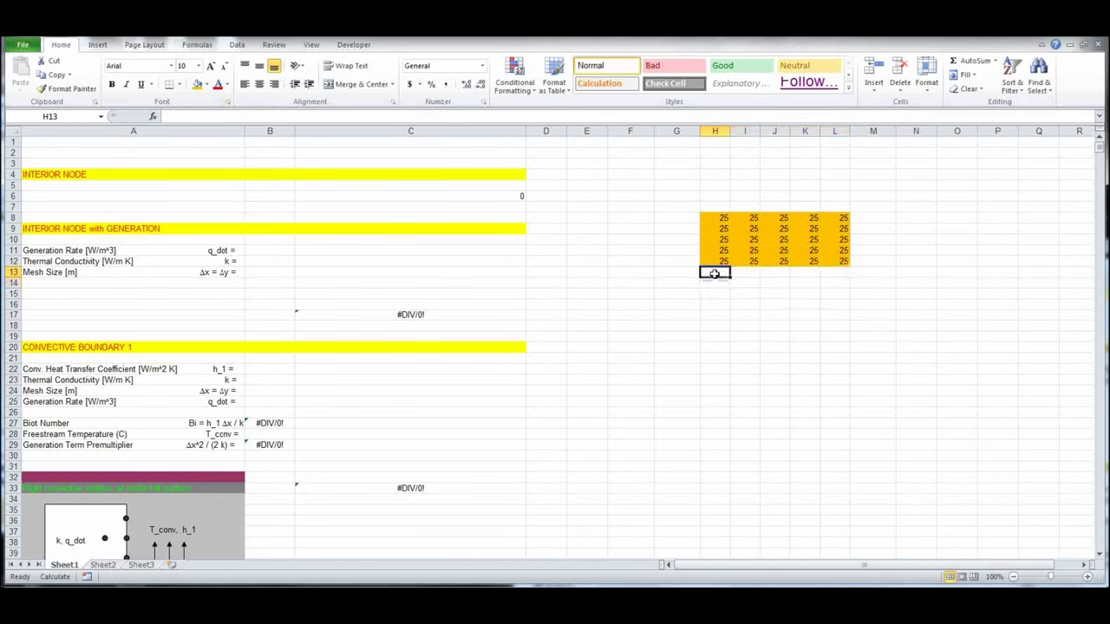
pyautogui.moveTo(715, 272); pyautogui.dragTo(835, 281)
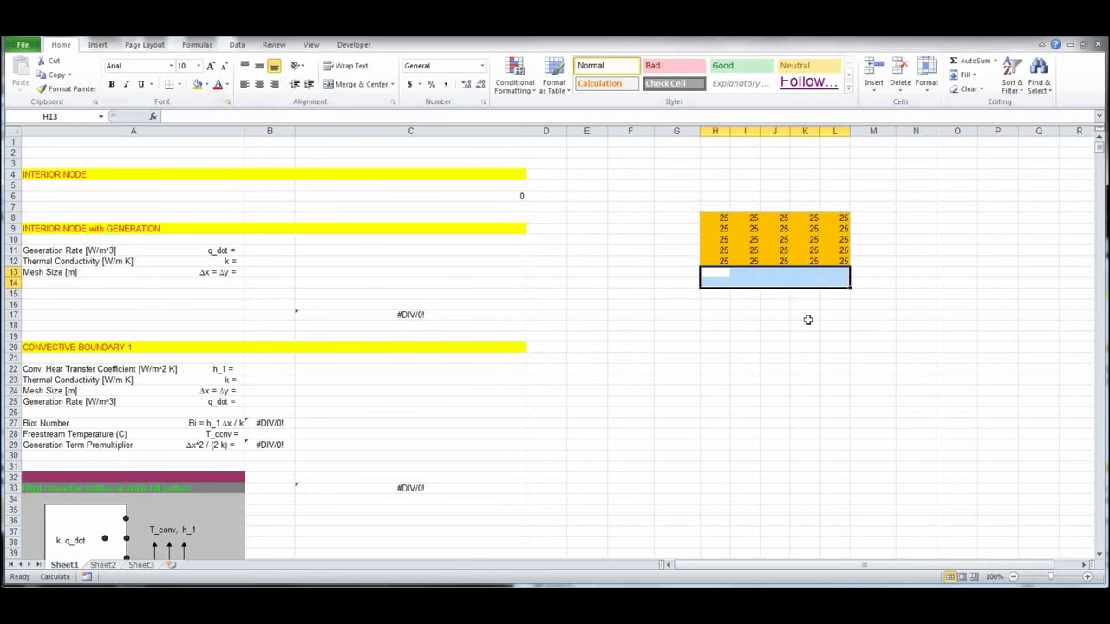
pyautogui.click(206, 84)
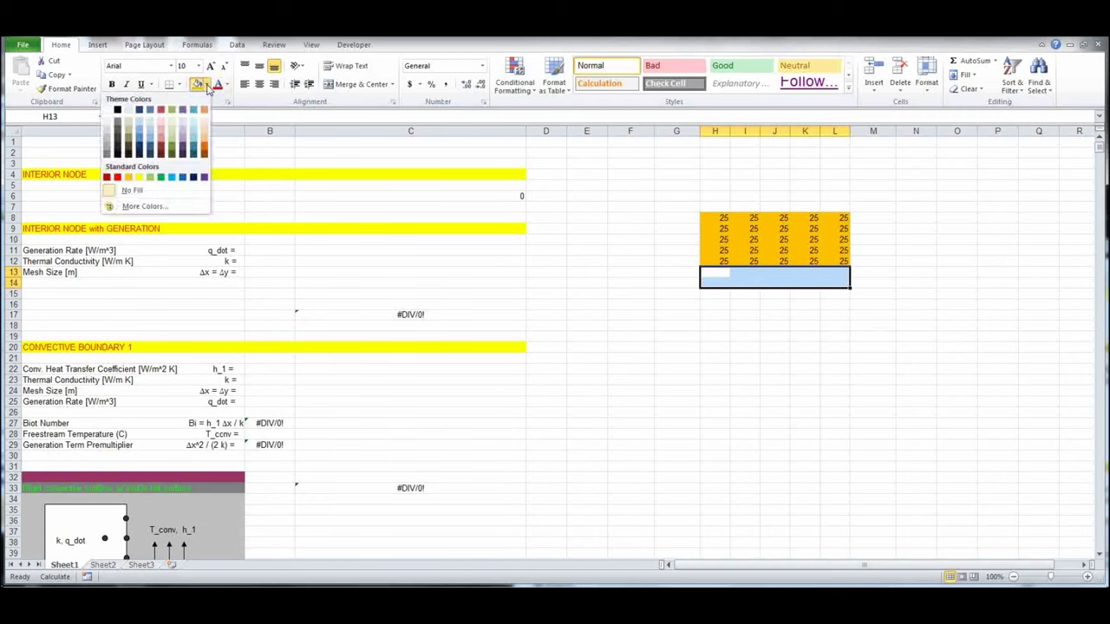
pyautogui.click(141, 207)
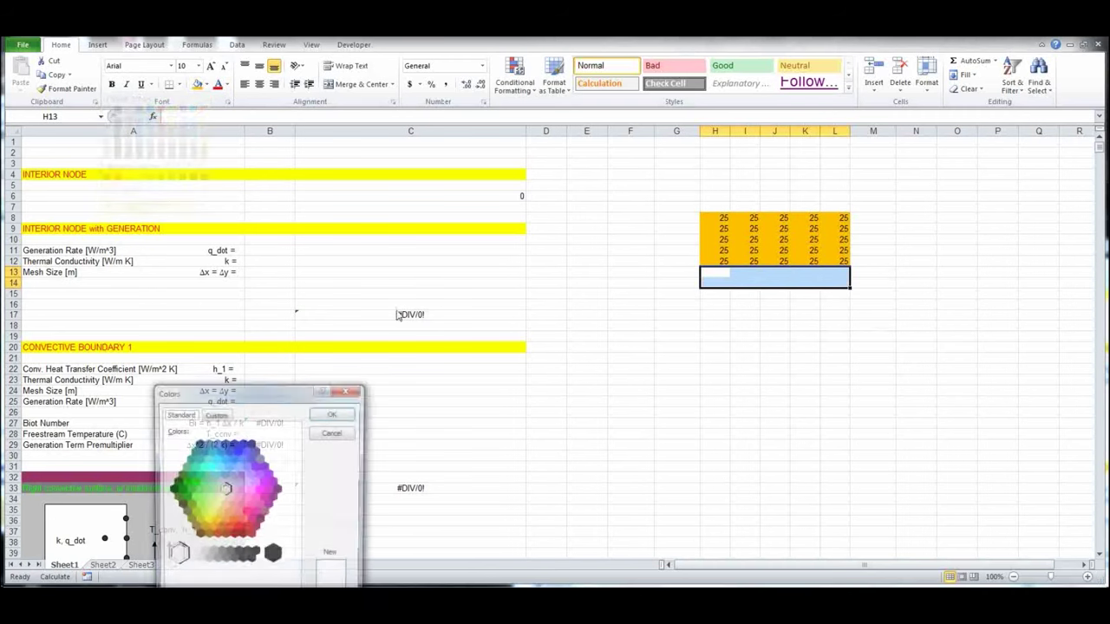
pyautogui.click(256, 503)
pyautogui.click(333, 413)
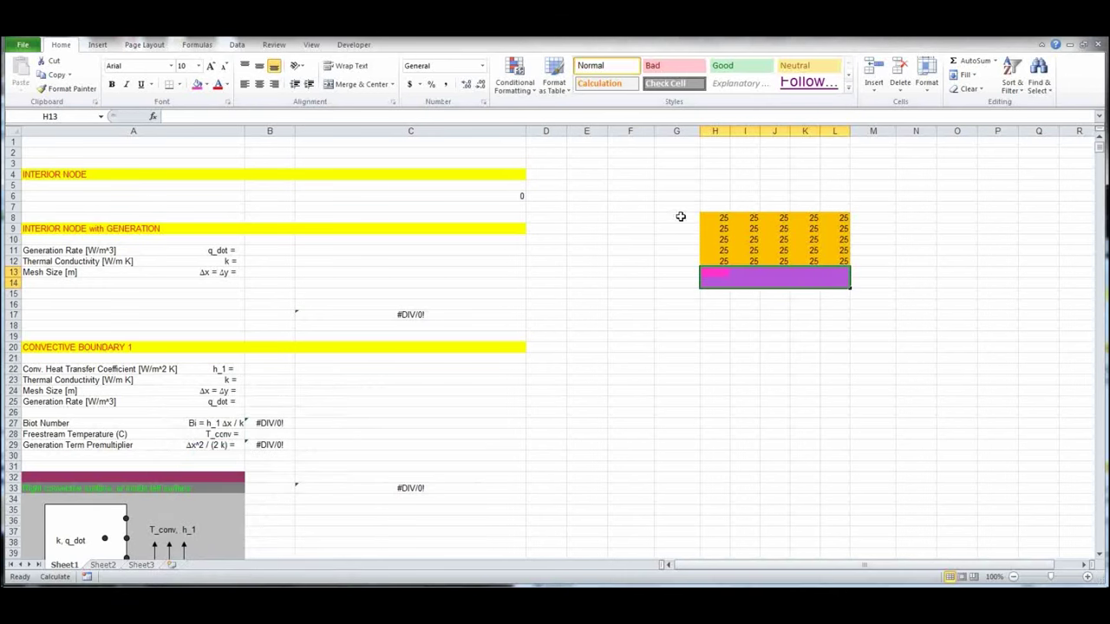
# - Fill G8:G12, G6:M7 and M8:M12 with light blue to surround the orange grid on its left, top and right sides
pyautogui.moveTo(681, 217); pyautogui.dragTo(686, 265)
pyautogui.click(206, 84)
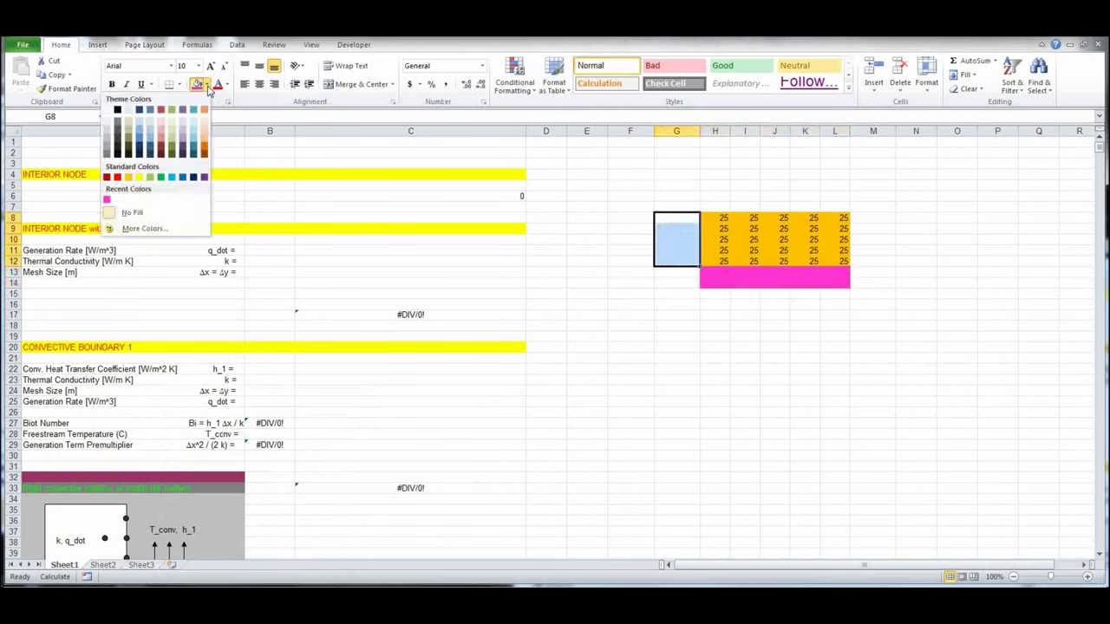
pyautogui.click(172, 178)
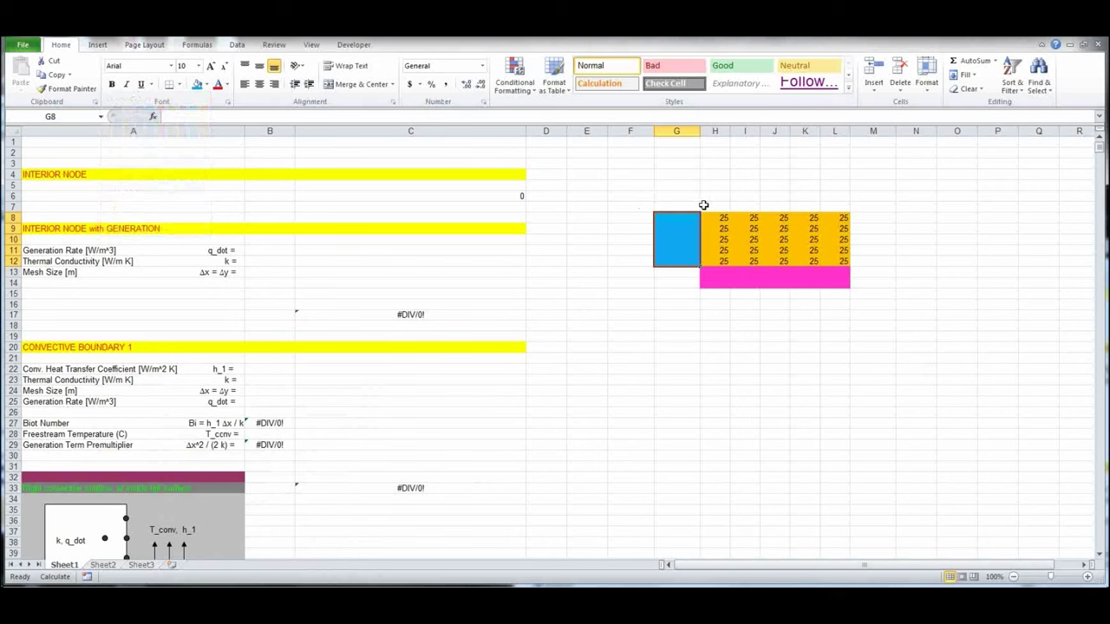
pyautogui.moveTo(682, 199); pyautogui.dragTo(879, 205)
pyautogui.click(197, 84)
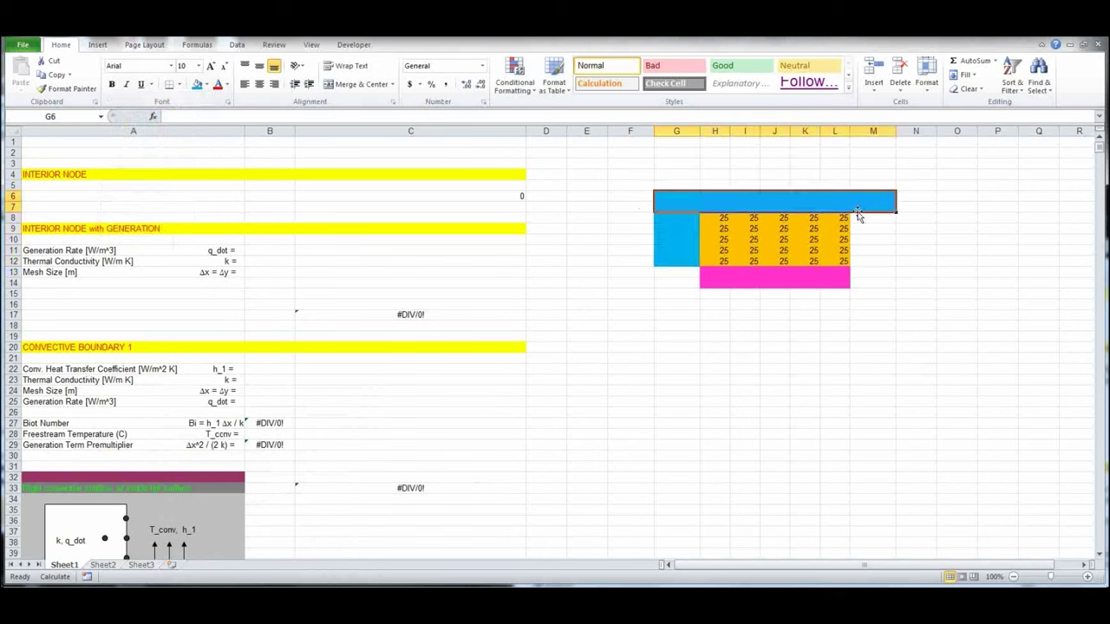
pyautogui.moveTo(864, 217); pyautogui.dragTo(869, 260)
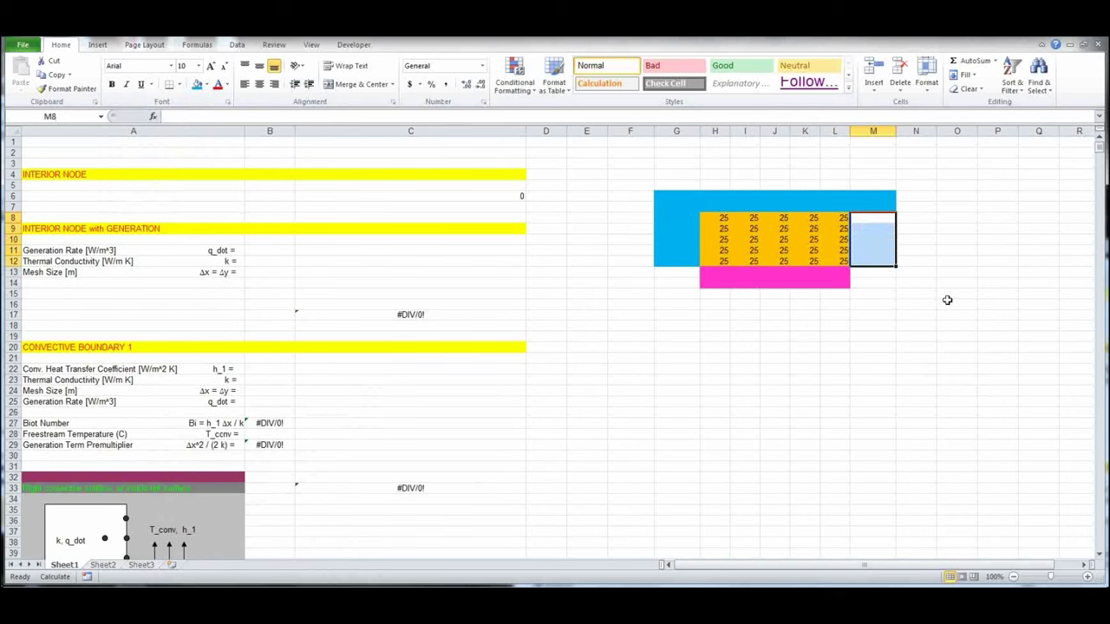
pyautogui.click(197, 84)
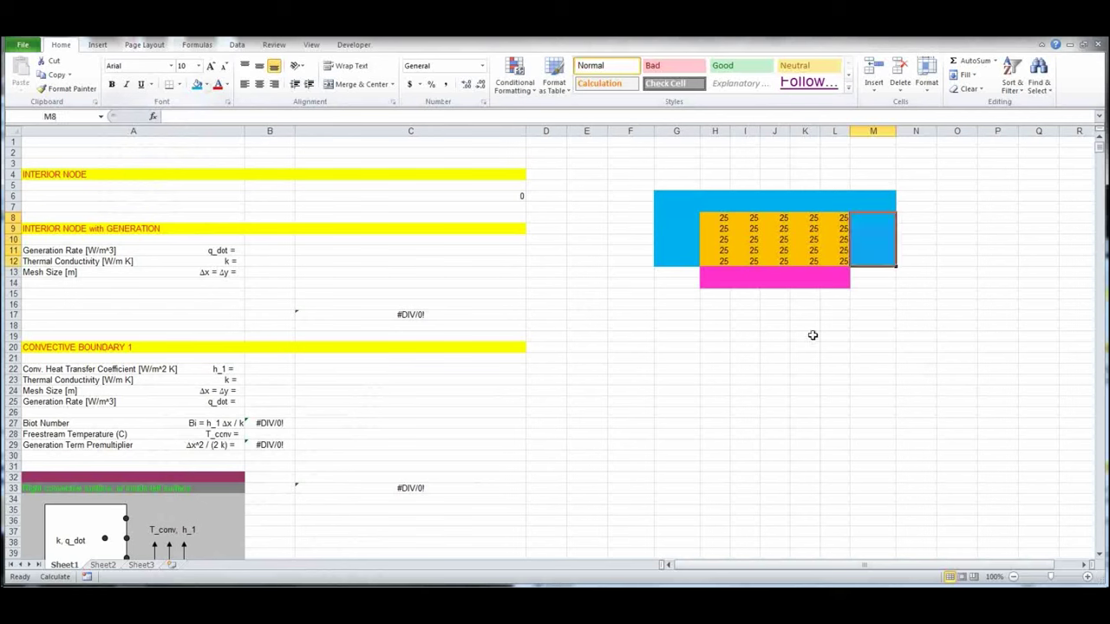
pyautogui.click(931, 324)
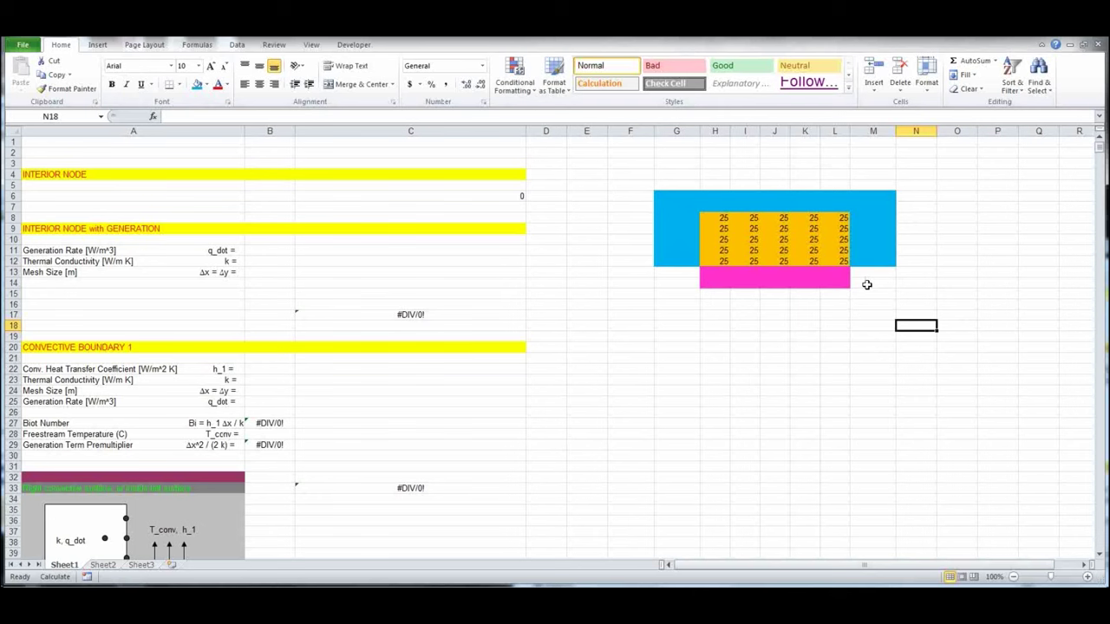
pyautogui.click(680, 262)
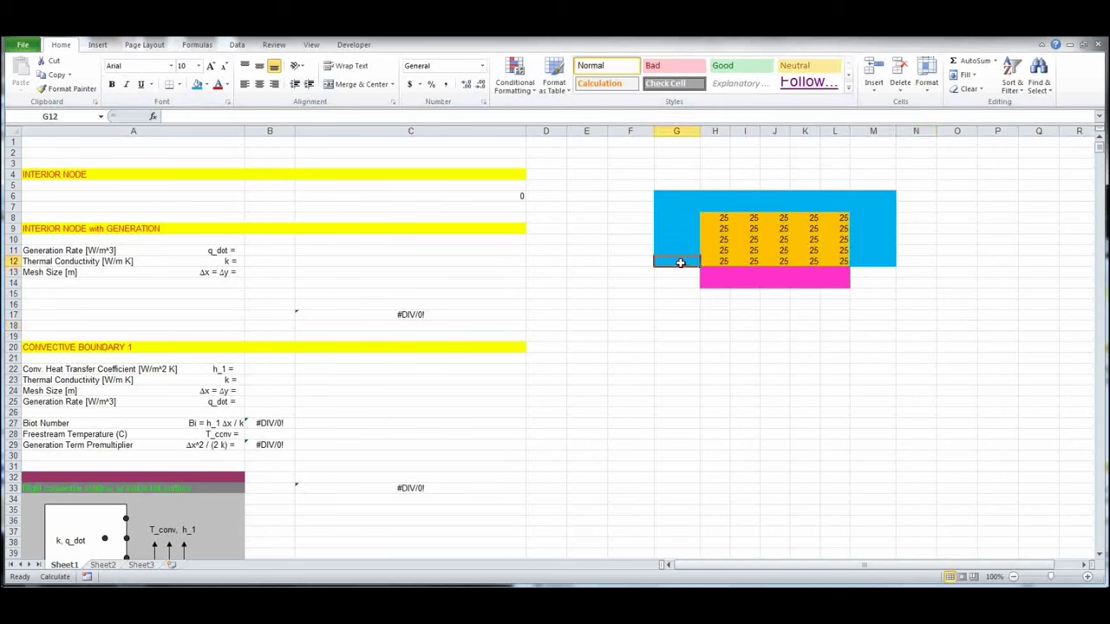
pyautogui.moveTo(719, 218); pyautogui.dragTo(721, 261)
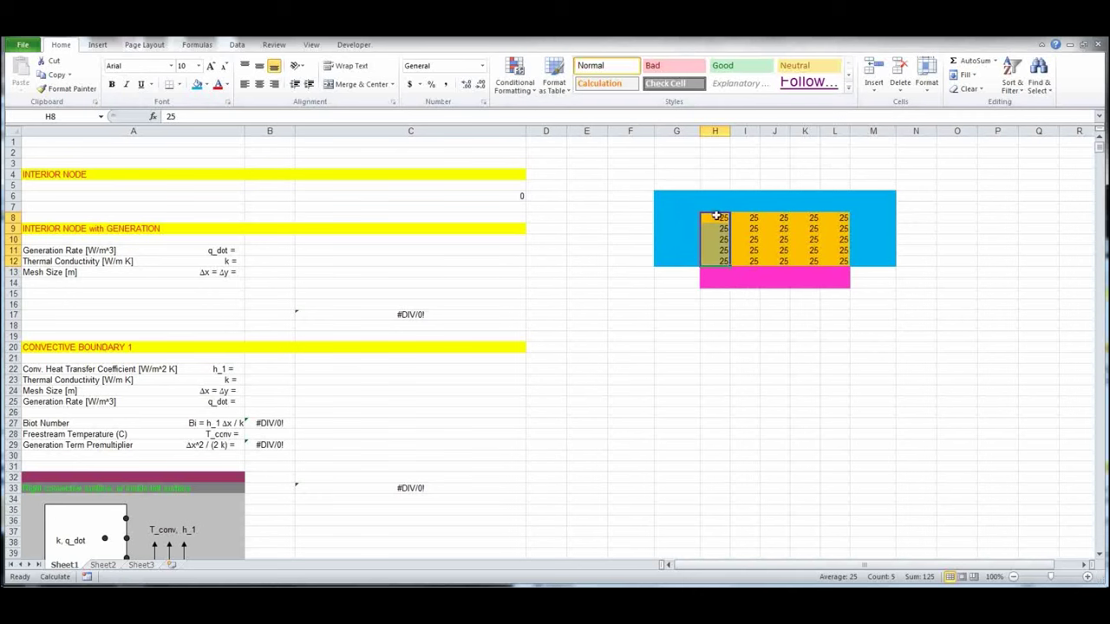
pyautogui.moveTo(718, 216); pyautogui.dragTo(842, 263)
pyautogui.moveTo(726, 263); pyautogui.dragTo(835, 260)
pyautogui.moveTo(755, 229); pyautogui.dragTo(821, 251)
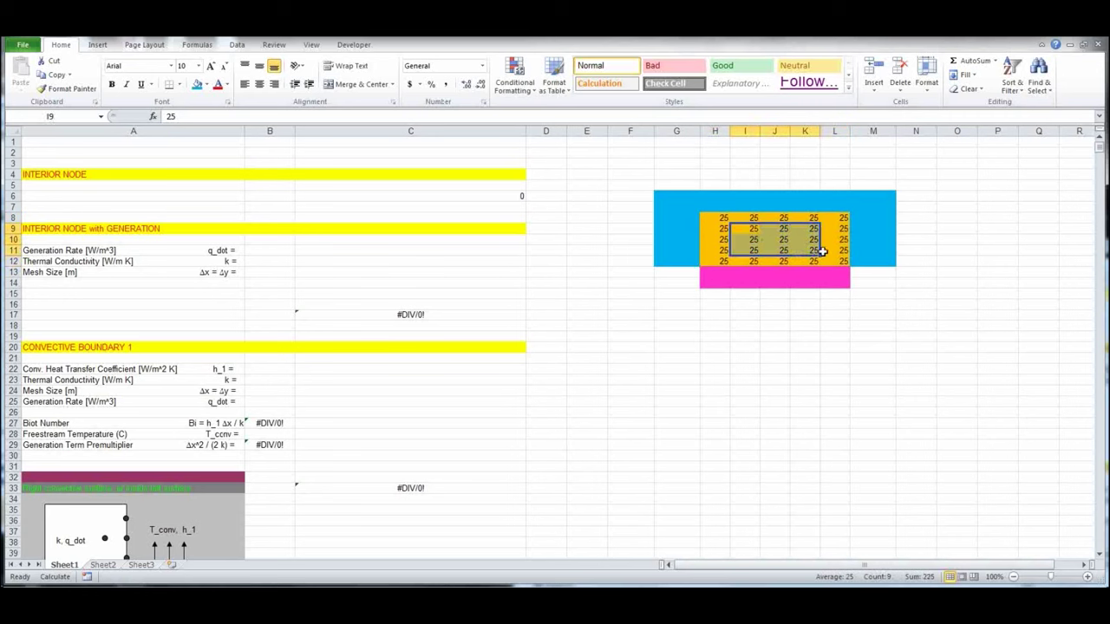
pyautogui.click(712, 340)
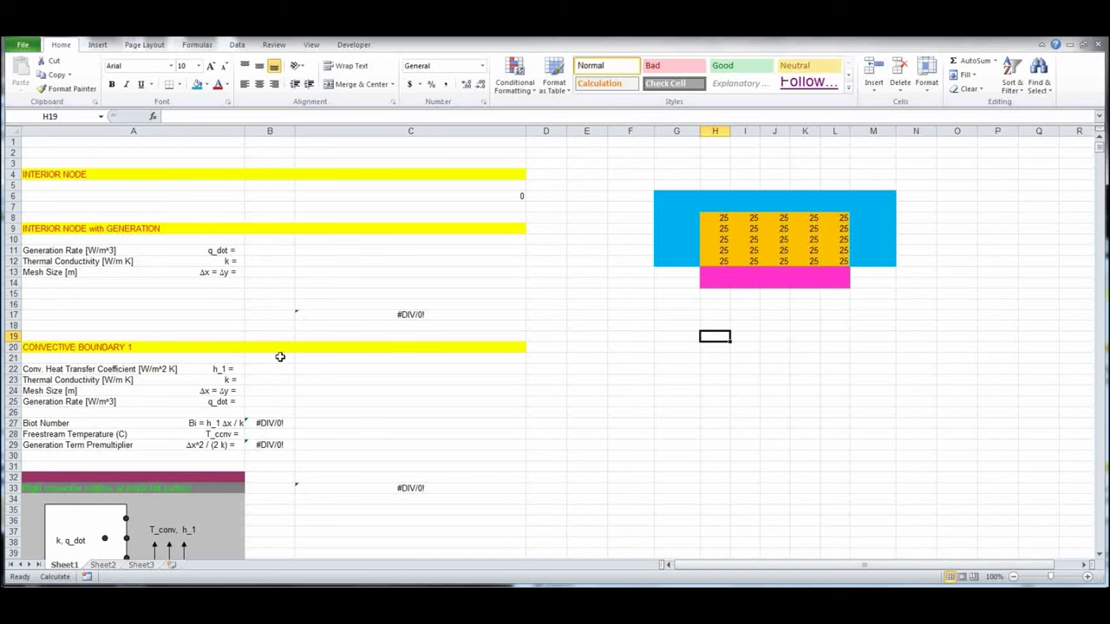
# - Under CONVECTIVE BOUNDARY 1, enter 10 as the convective heat transfer coefficient in B22 and 200 as the thermal conductivity in B23
pyautogui.click(83, 349)
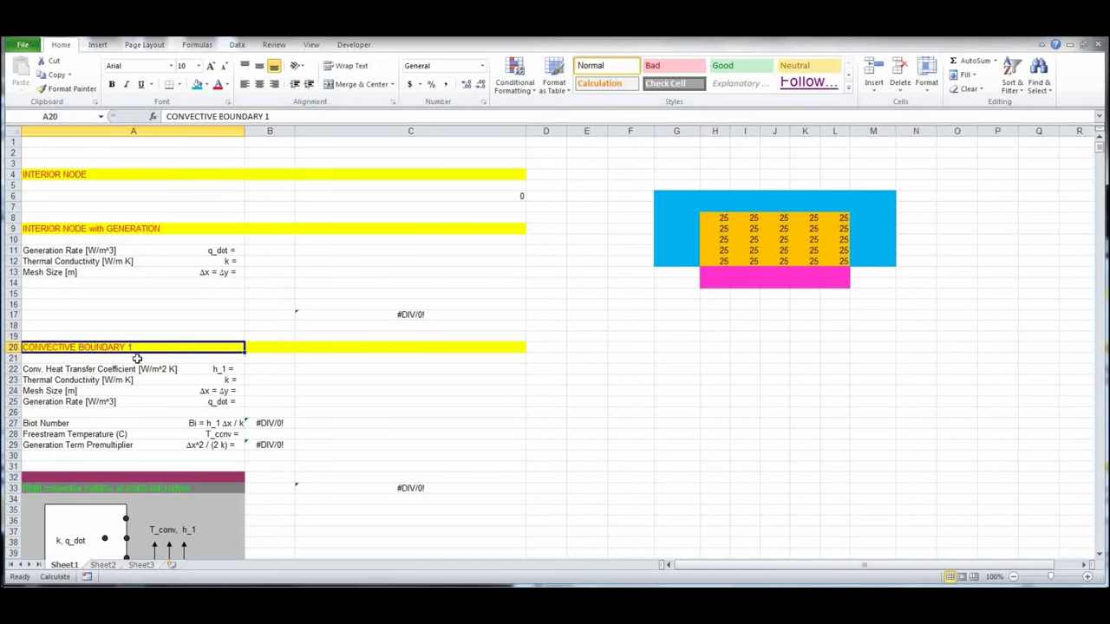
pyautogui.scroll(-3, 138, 354)
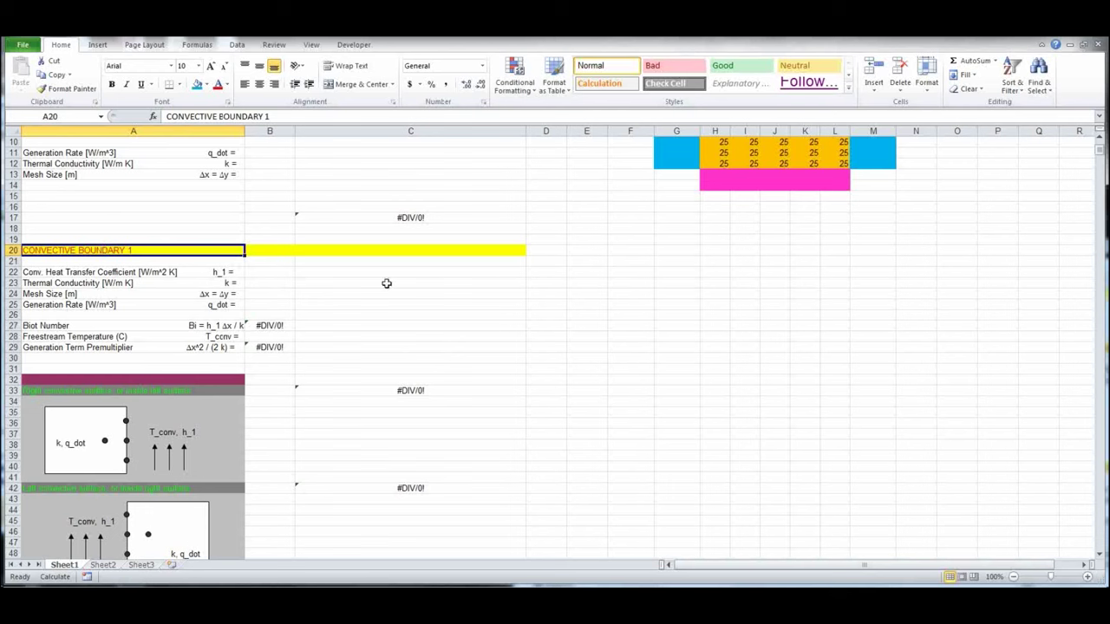
pyautogui.click(271, 273)
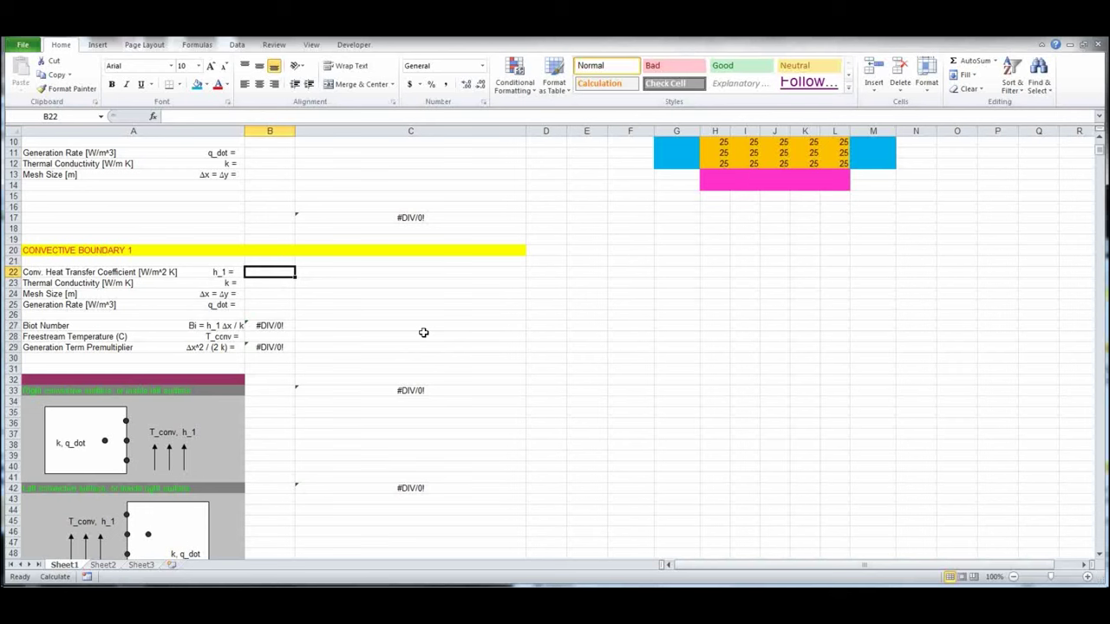
pyautogui.write('10')
pyautogui.press('Return')
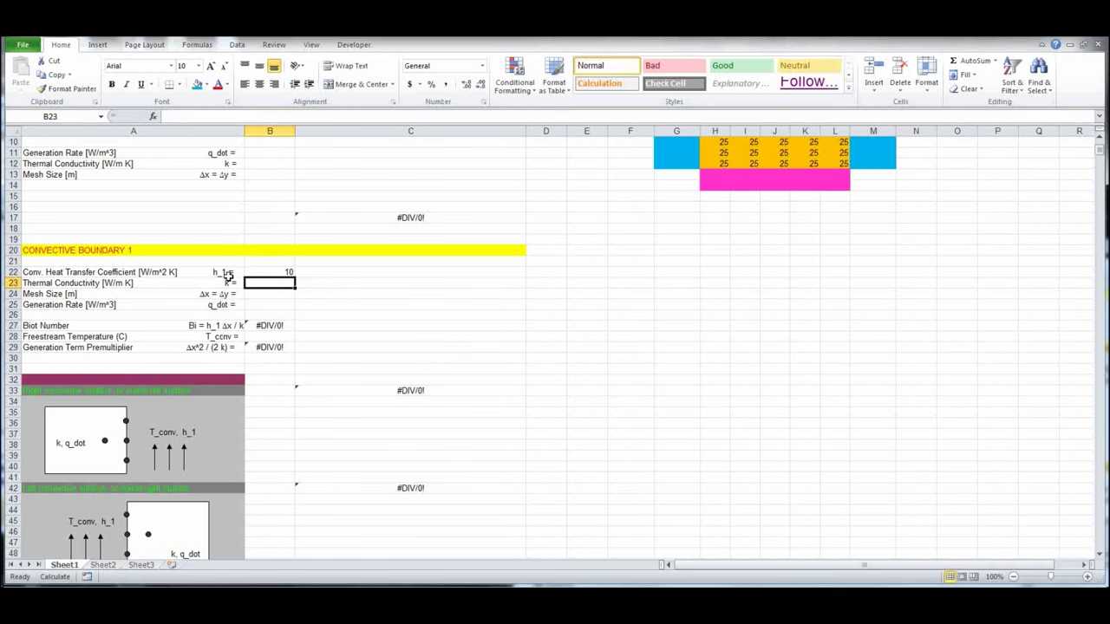
pyautogui.write('200')
pyautogui.press('Return')
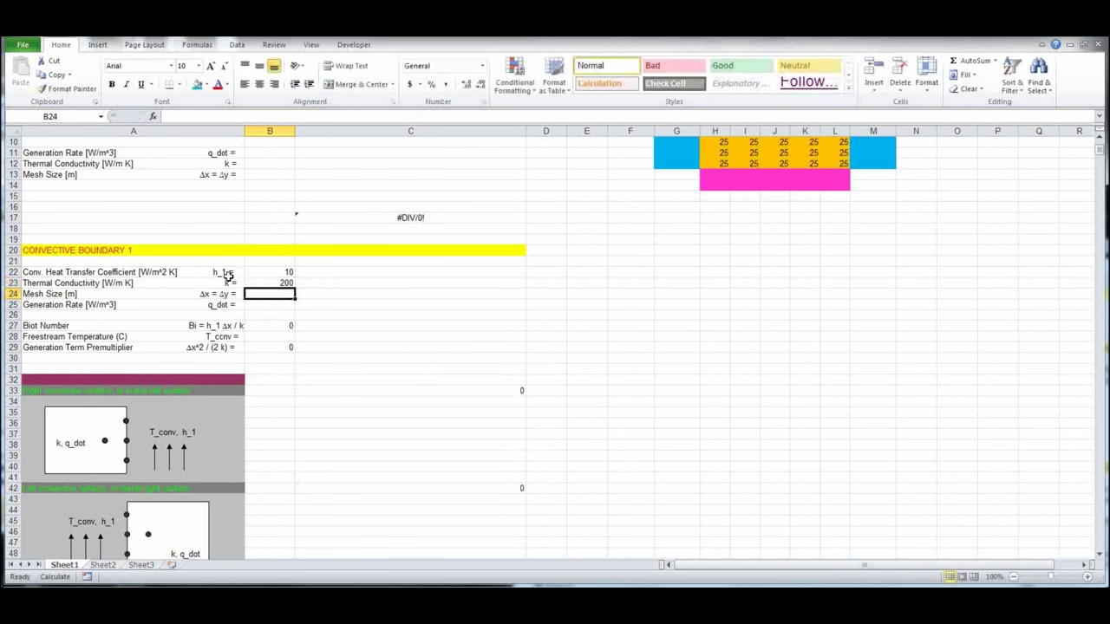
# - Set the Convective Boundary 1 mesh size in B24 to 0.001 and the freestream temperature in B28 to 25
pyautogui.write('.')
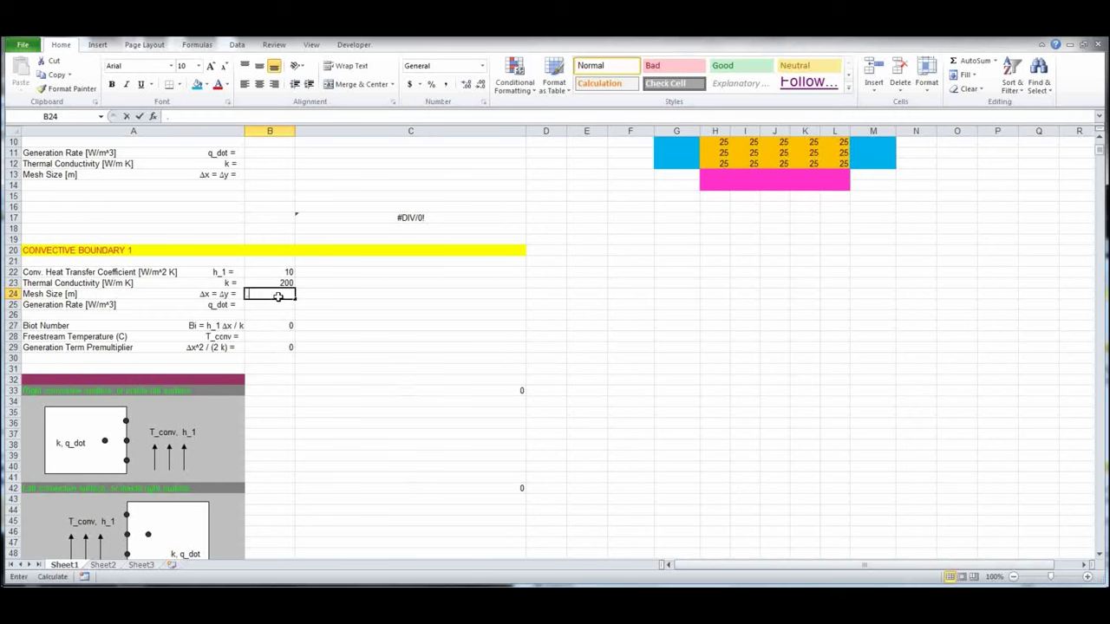
pyautogui.write('001')
pyautogui.press('Return')
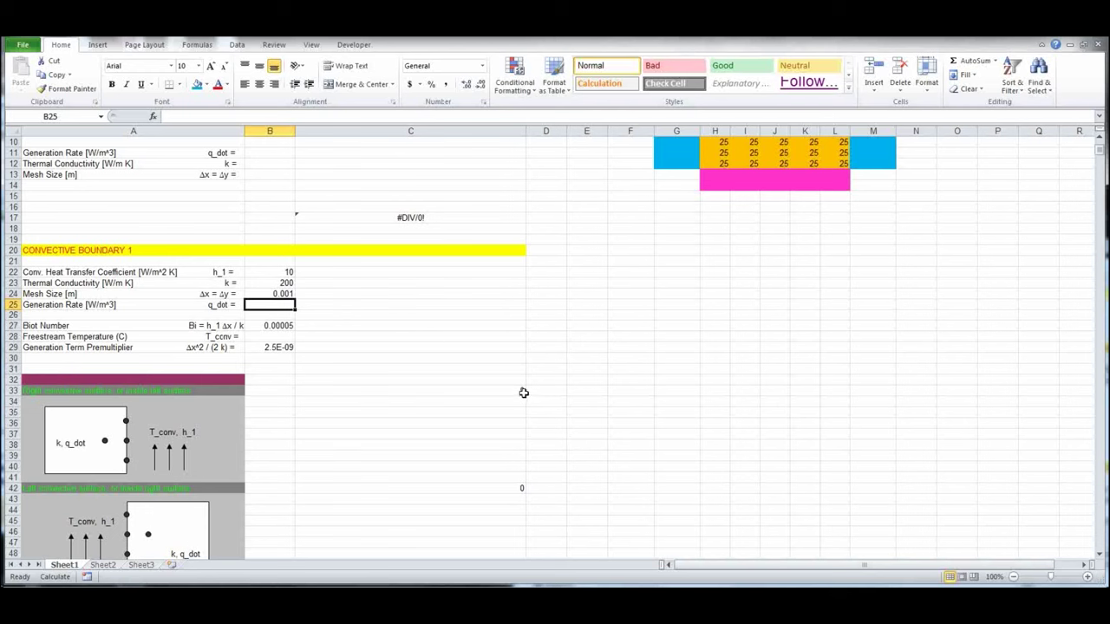
pyautogui.click(273, 337)
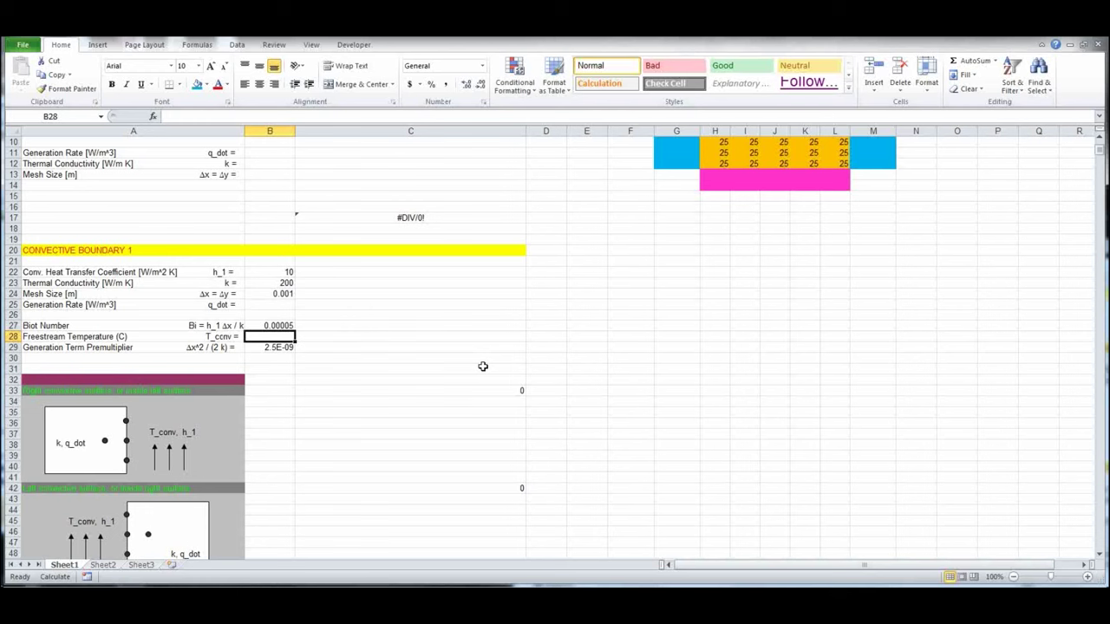
pyautogui.write('25')
pyautogui.press('Return')
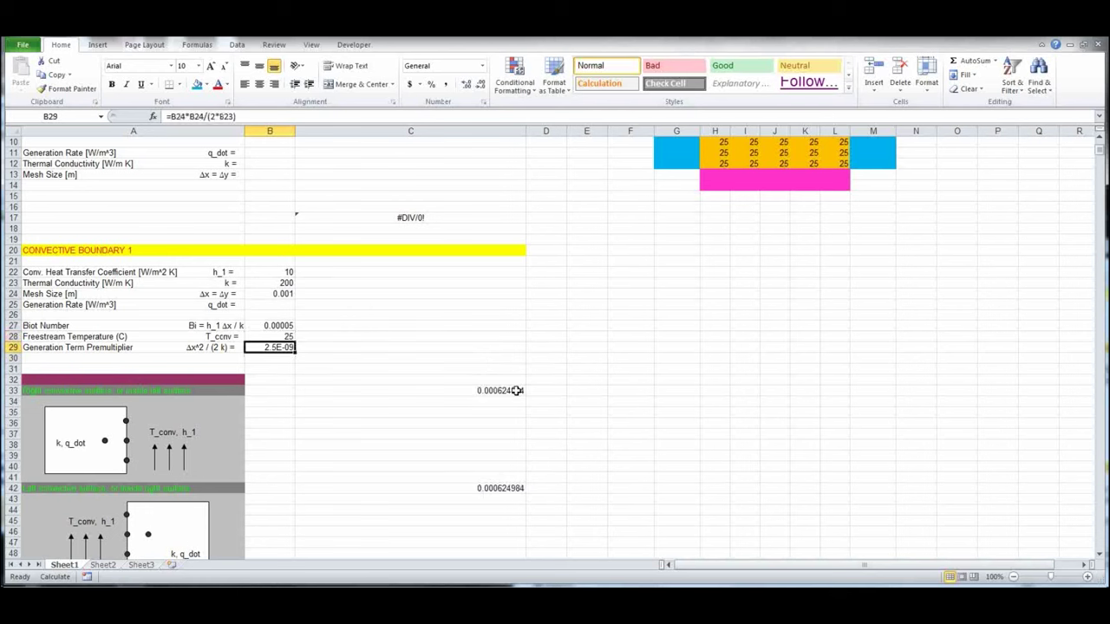
# - Examine the convective surface formulas in C33, C42 and C51, and trace the cells referenced by C33 and the Biot number in B27
pyautogui.click(507, 391)
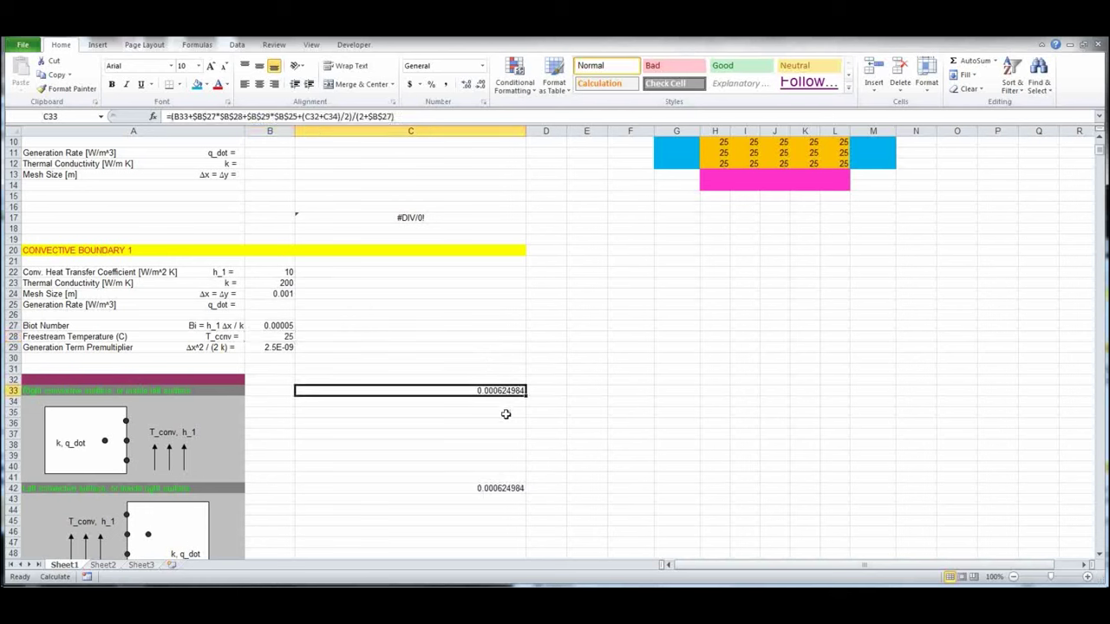
pyautogui.click(497, 488)
pyautogui.scroll(-2, 568, 441)
pyautogui.scroll(-4, 555, 434)
pyautogui.click(503, 390)
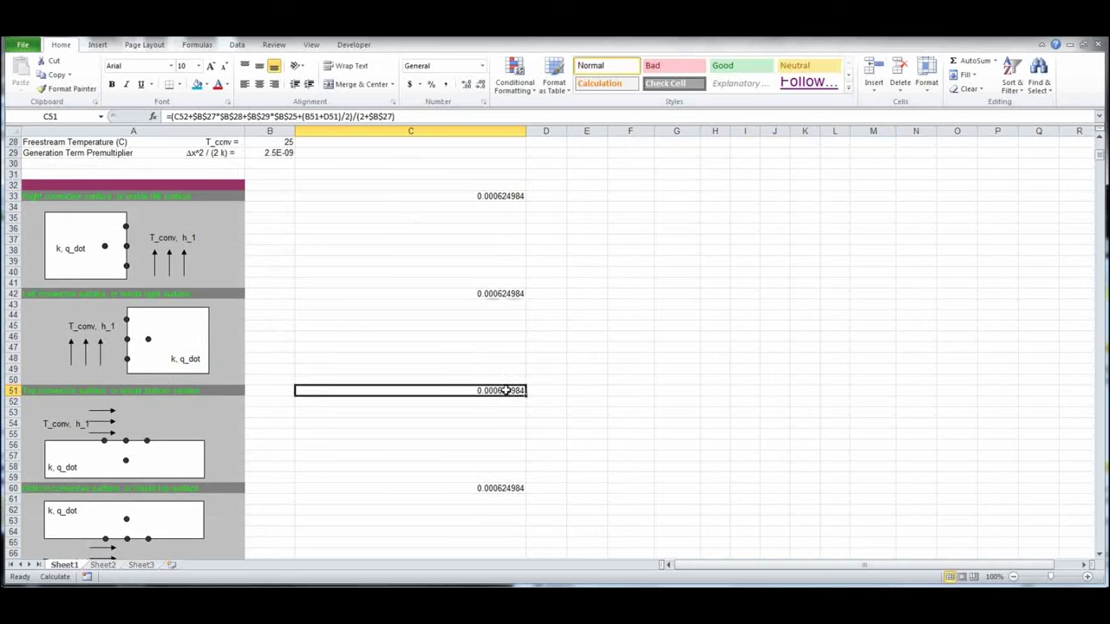
pyautogui.scroll(7, 654, 386)
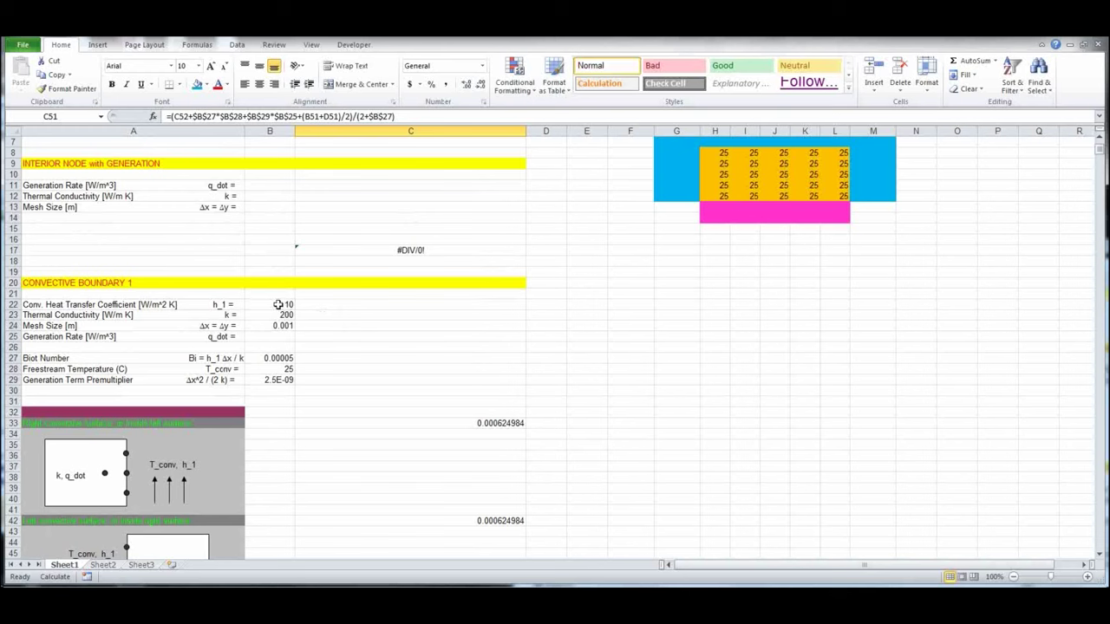
pyautogui.click(514, 423)
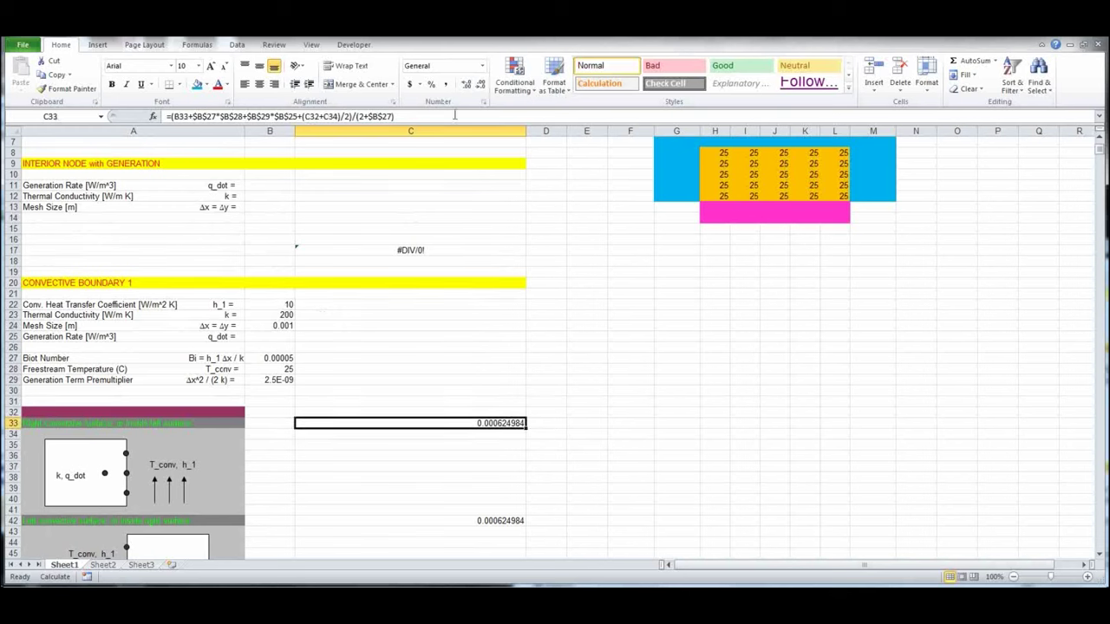
pyautogui.click(483, 118)
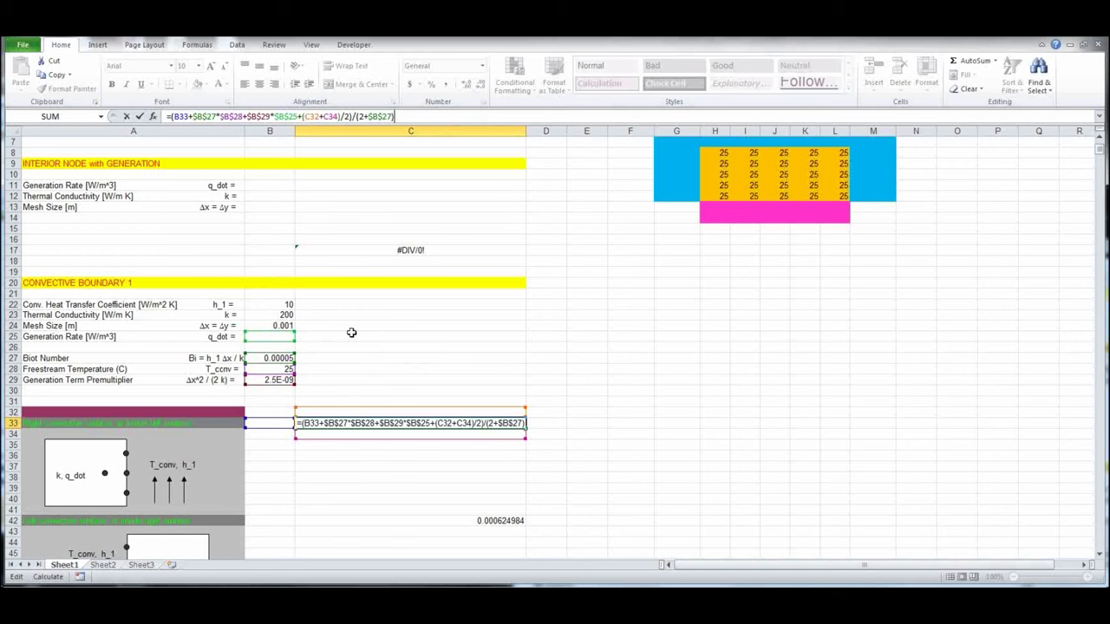
pyautogui.hotkey('ctrl', 'Return')
pyautogui.click(281, 358)
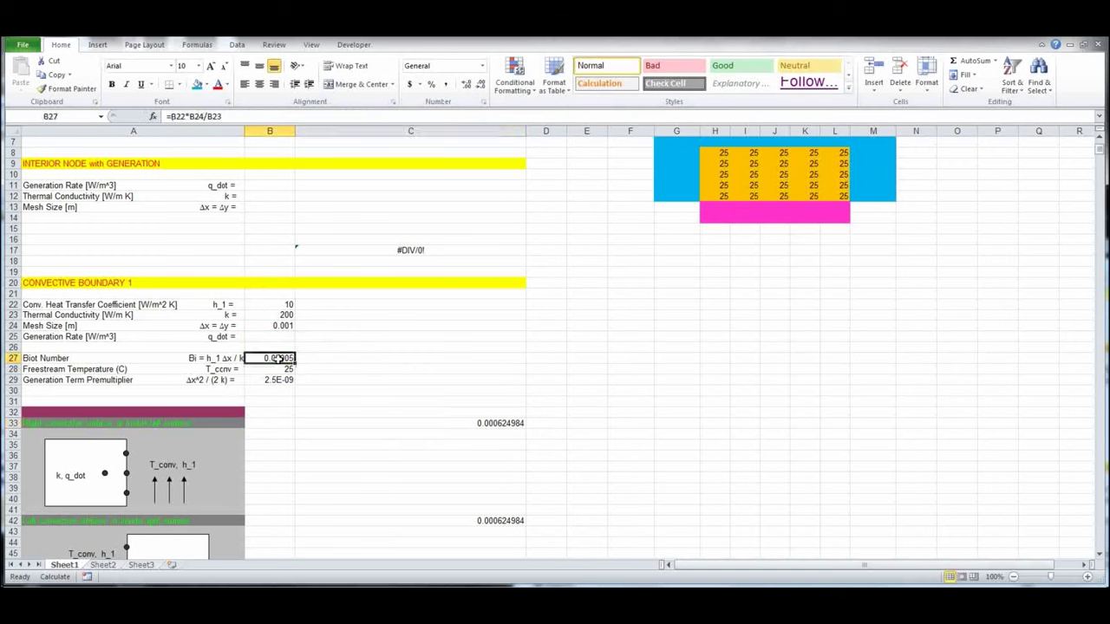
pyautogui.click(414, 113)
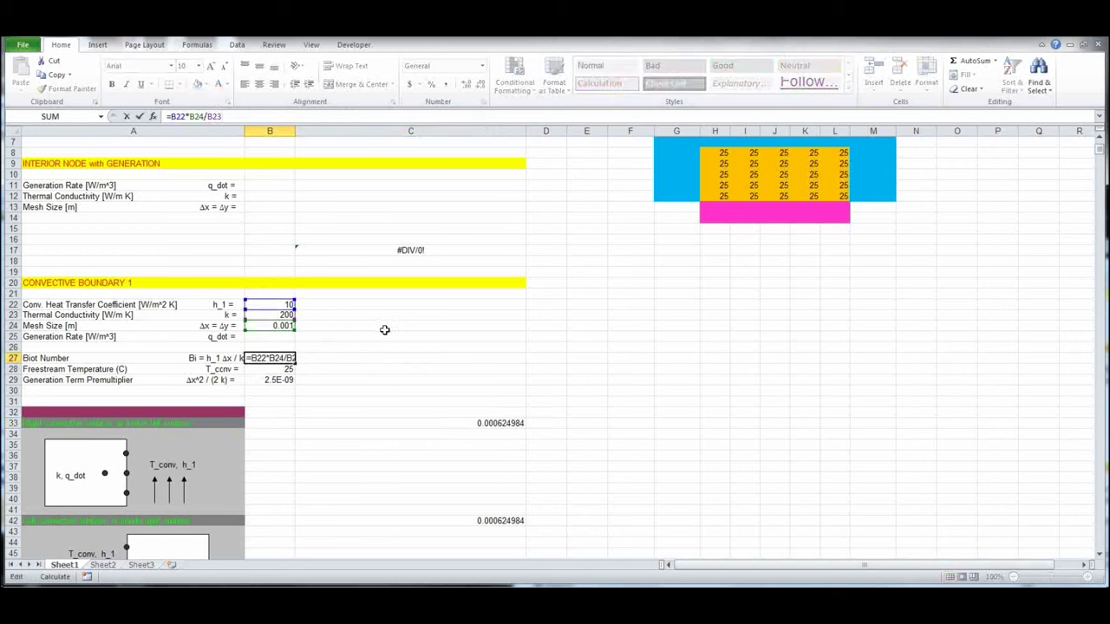
pyautogui.hotkey('ctrl', 'Return')
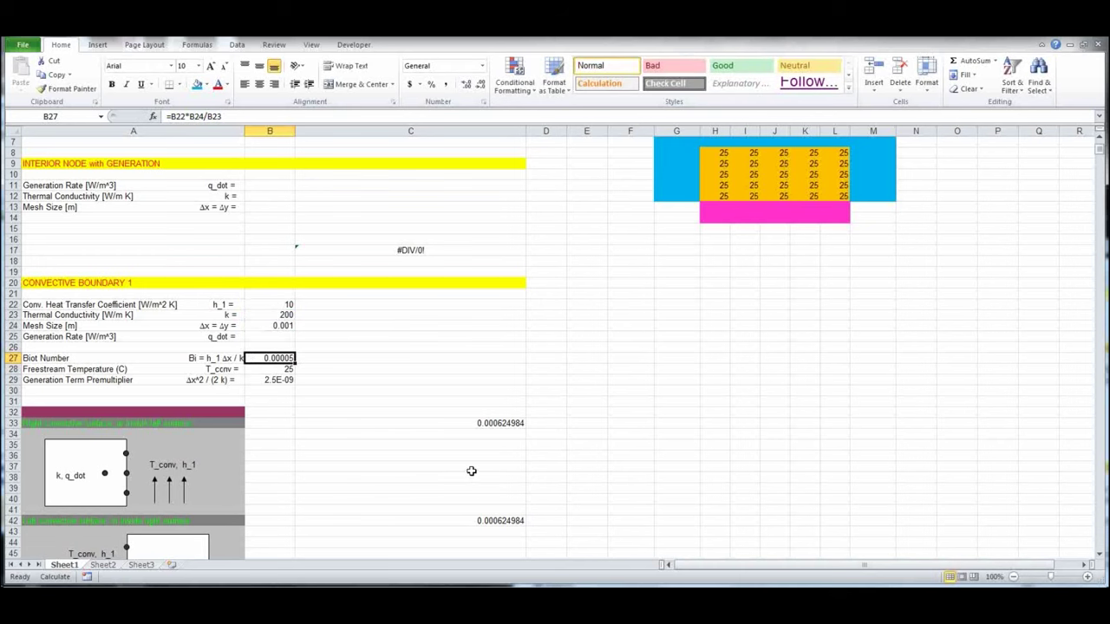
# - Review the convective surface diagrams and trace the cells referenced by the right and left surface formulas in C33 and C42
pyautogui.scroll(-7, 385, 398)
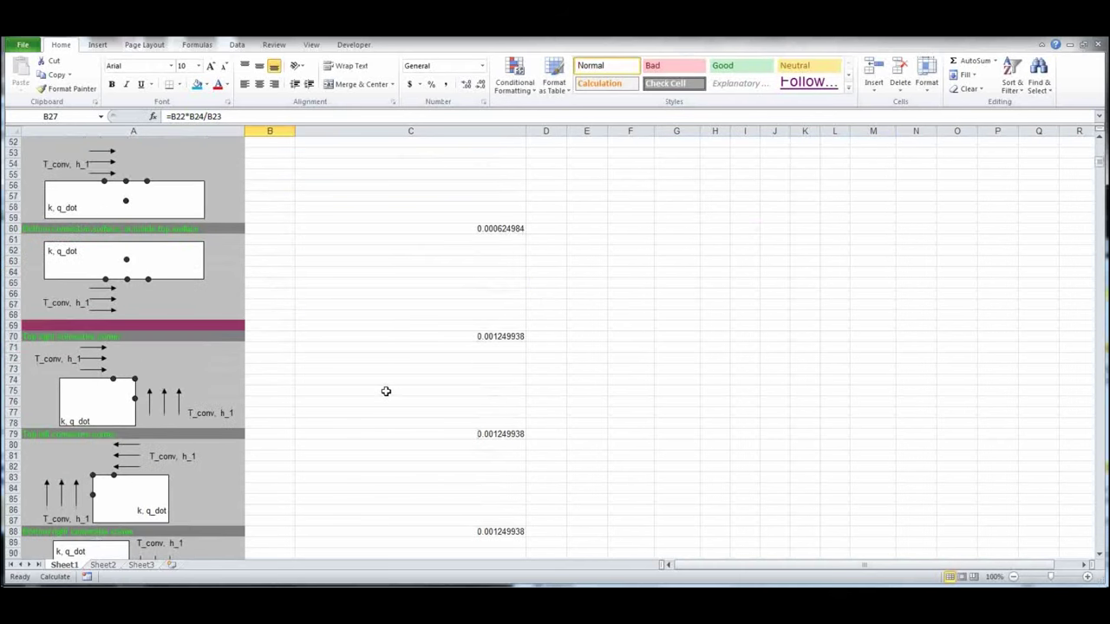
pyautogui.scroll(1, 386, 390)
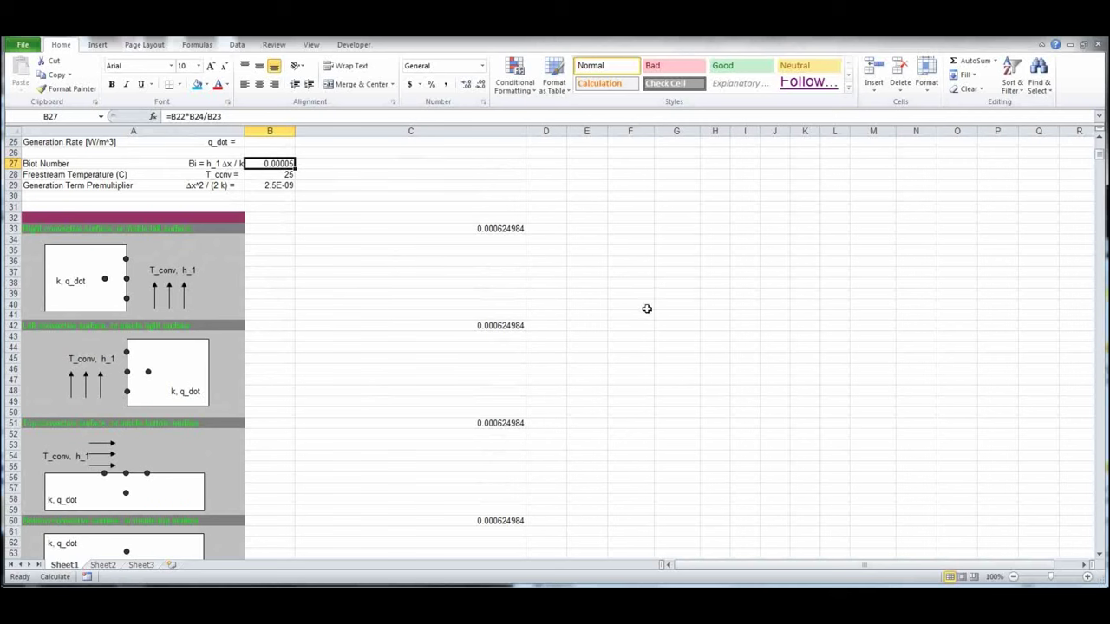
pyautogui.scroll(7, 647, 306)
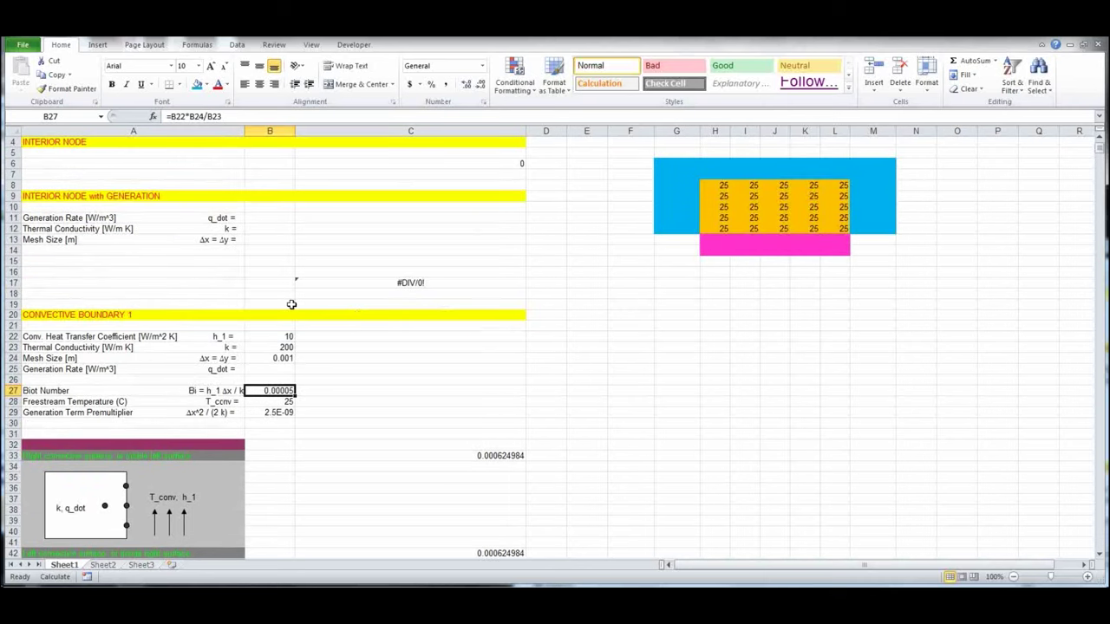
pyautogui.scroll(-5, 364, 406)
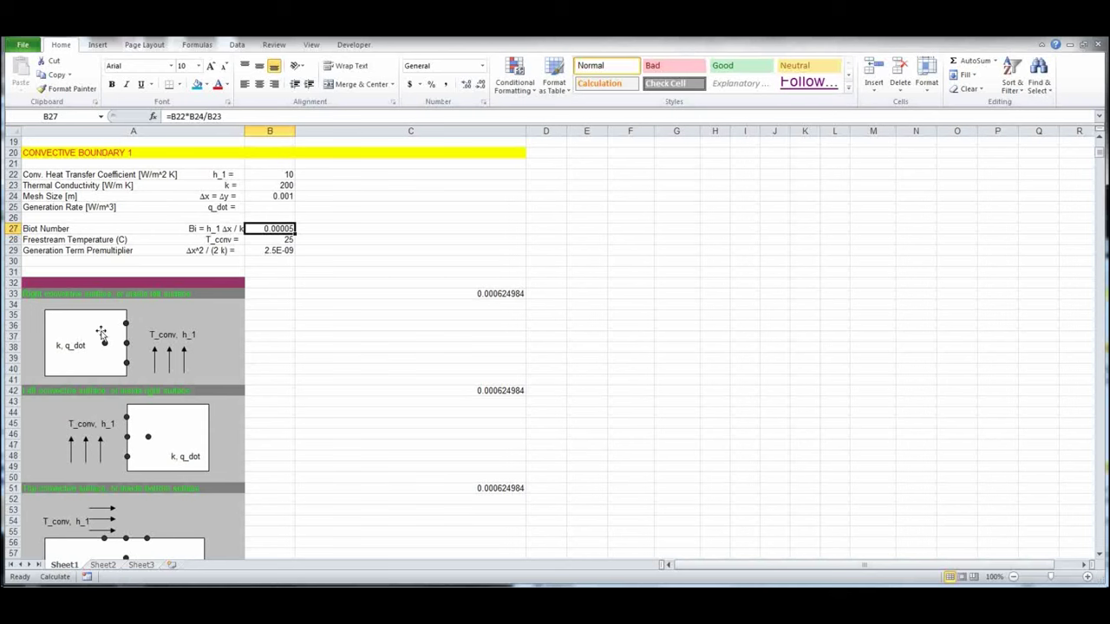
pyautogui.click(482, 293)
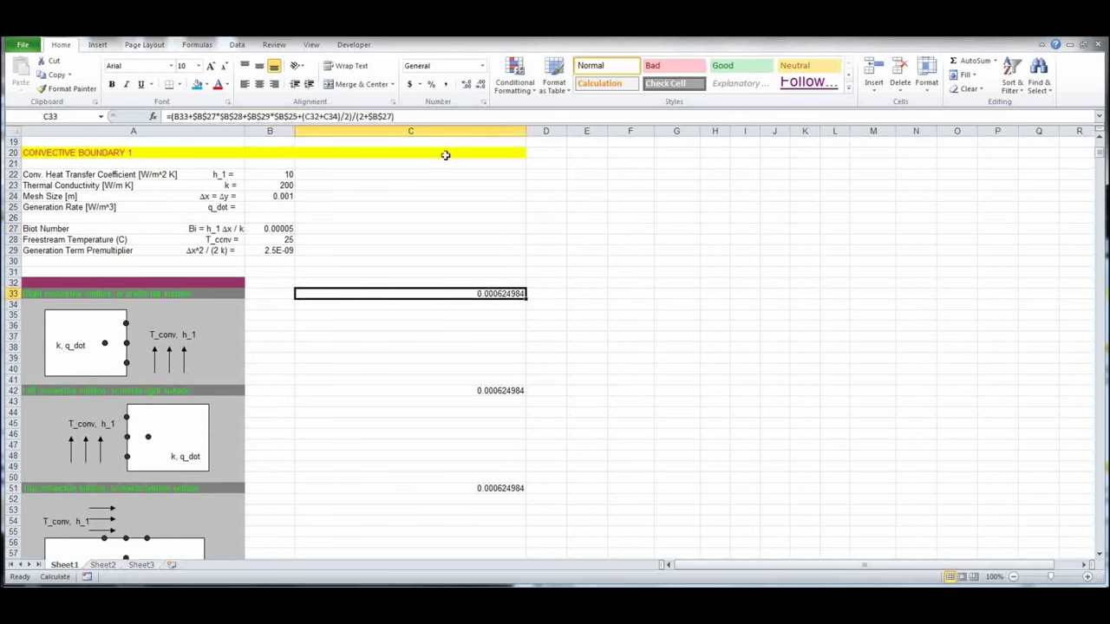
pyautogui.click(440, 116)
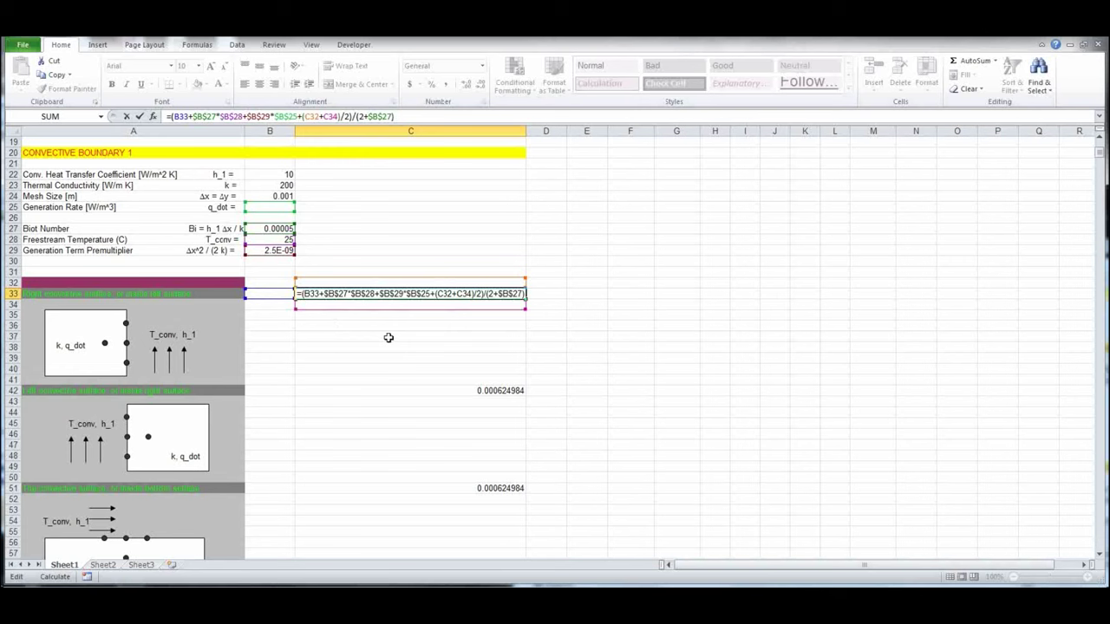
pyautogui.hotkey('ctrl', 'Return')
pyautogui.click(508, 391)
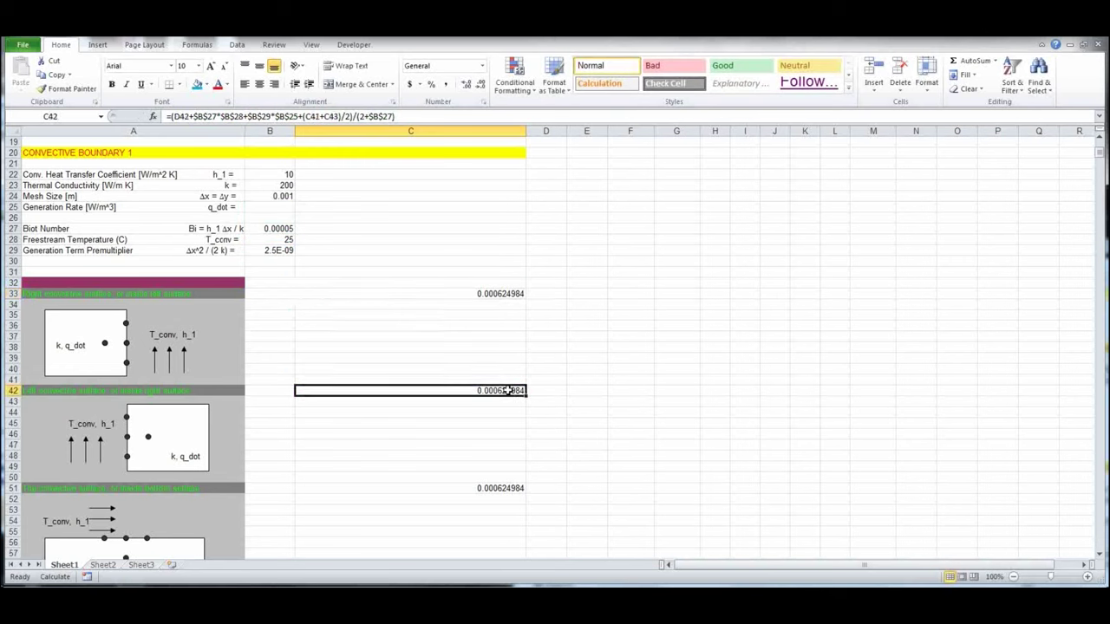
pyautogui.click(432, 117)
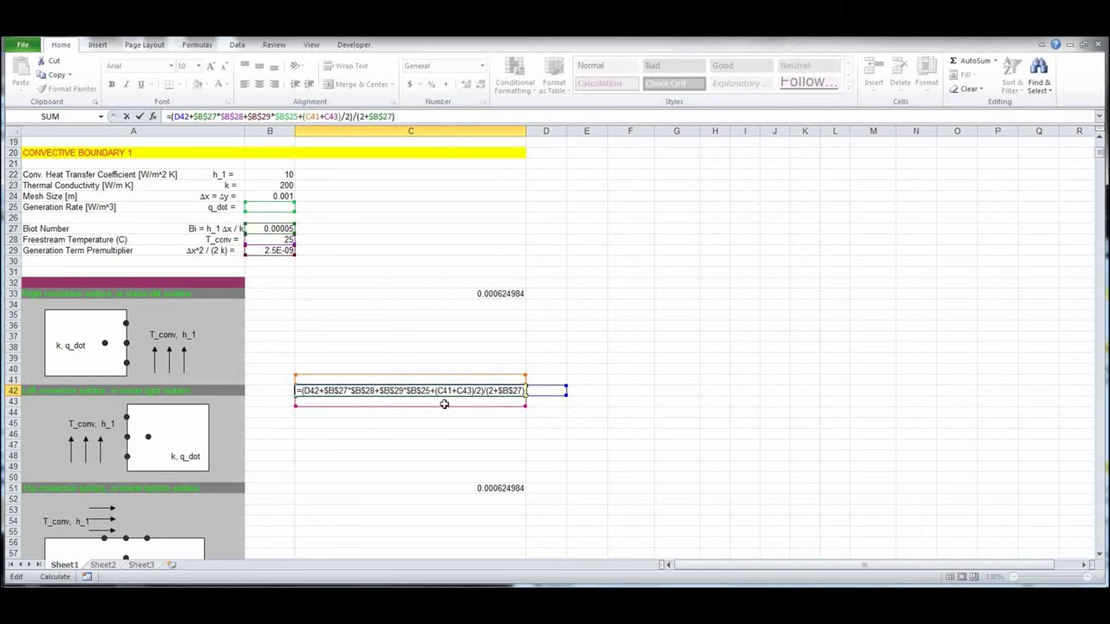
pyautogui.press('Escape')
# - Trace the cells referenced by the top and bottom convective surface formulas in C51 and C60
pyautogui.scroll(-3, 684, 431)
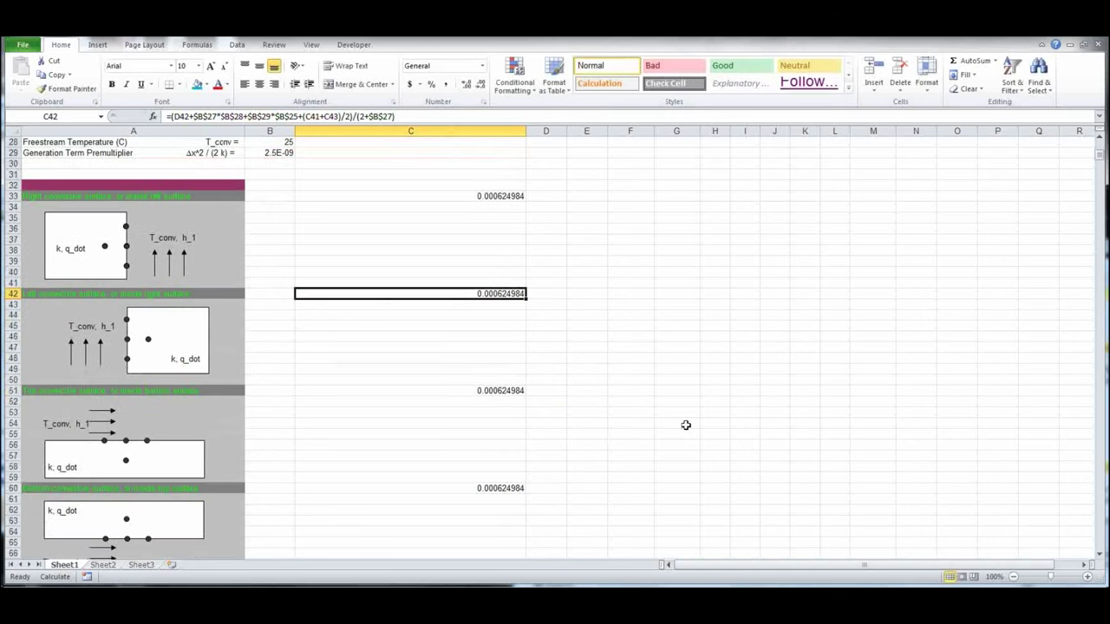
pyautogui.click(487, 391)
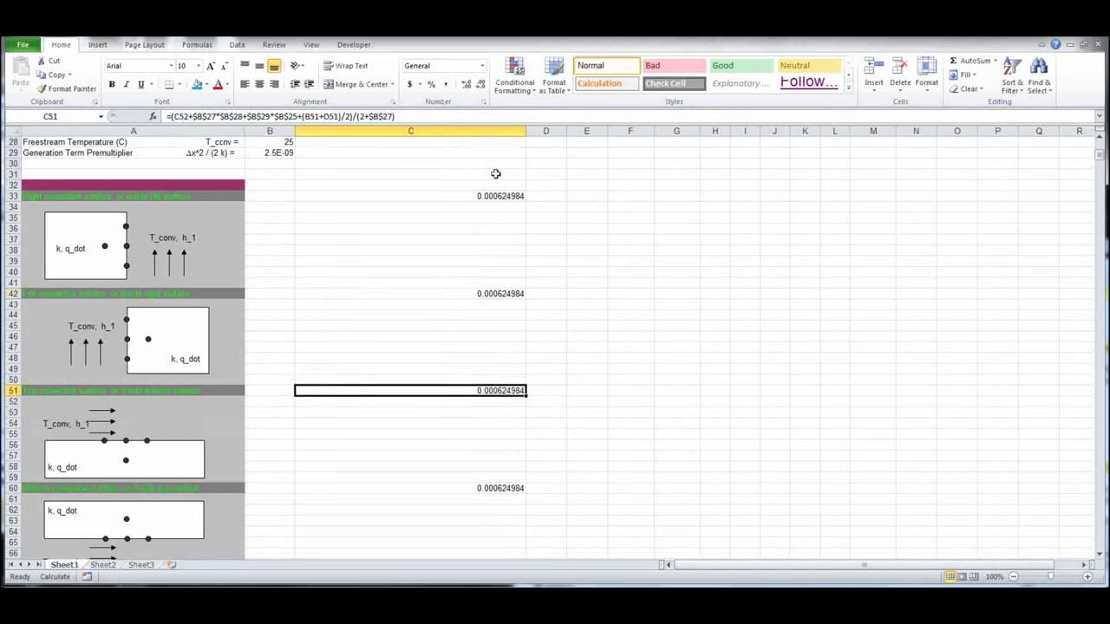
pyautogui.click(427, 117)
pyautogui.press('Escape')
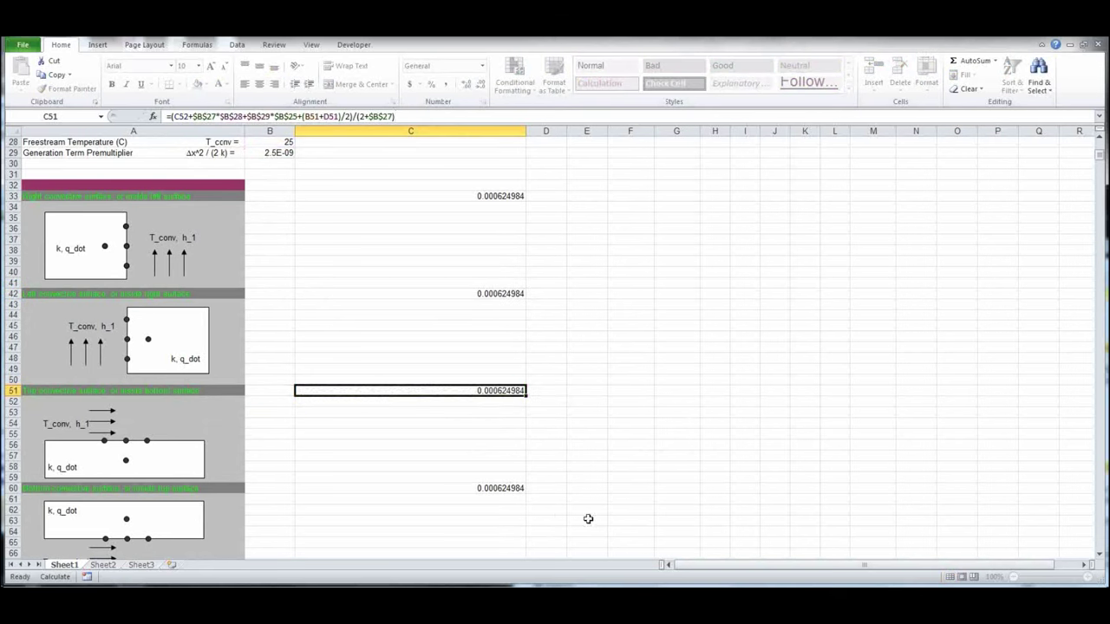
pyautogui.click(472, 487)
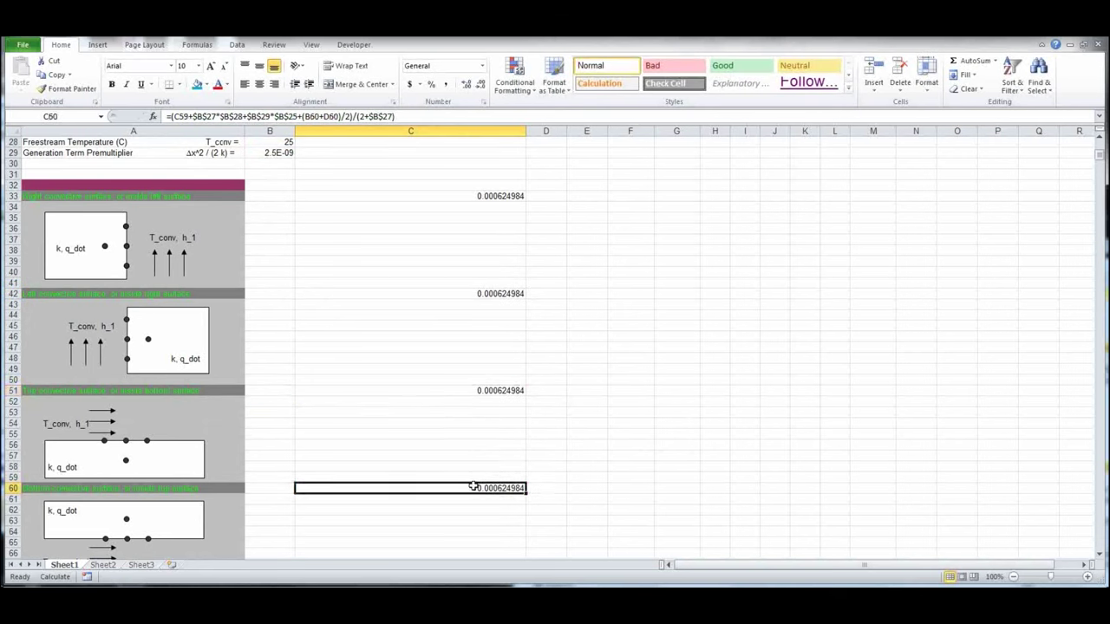
pyautogui.click(428, 117)
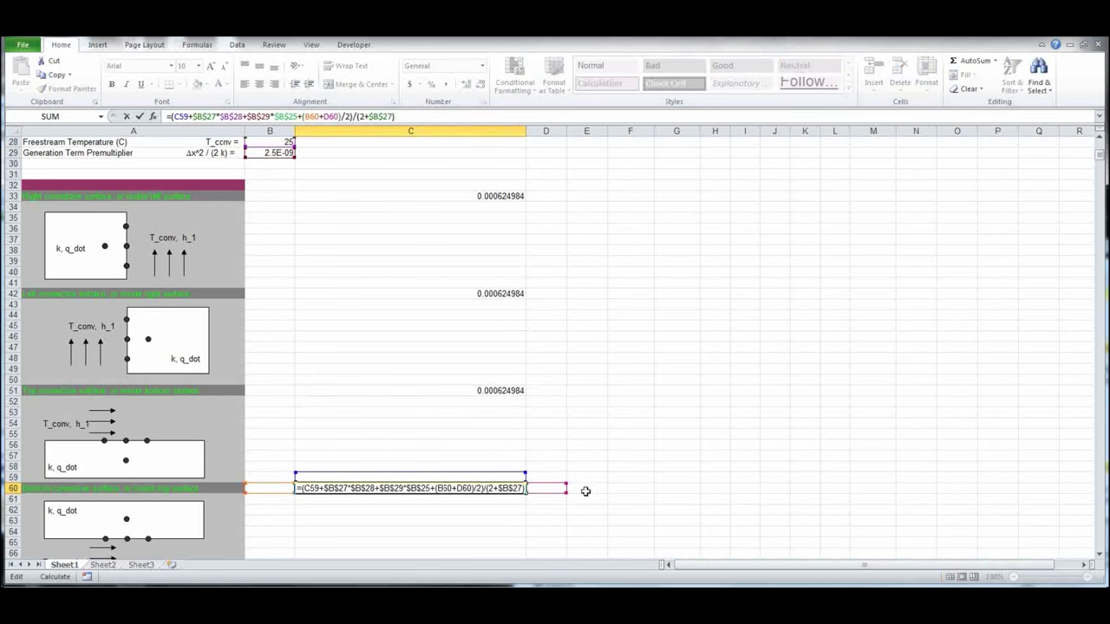
pyautogui.press('Escape')
# - Trace the cells referenced by the top right convective corner formula in C70
pyautogui.scroll(-1, 630, 416)
pyautogui.scroll(-6, 630, 416)
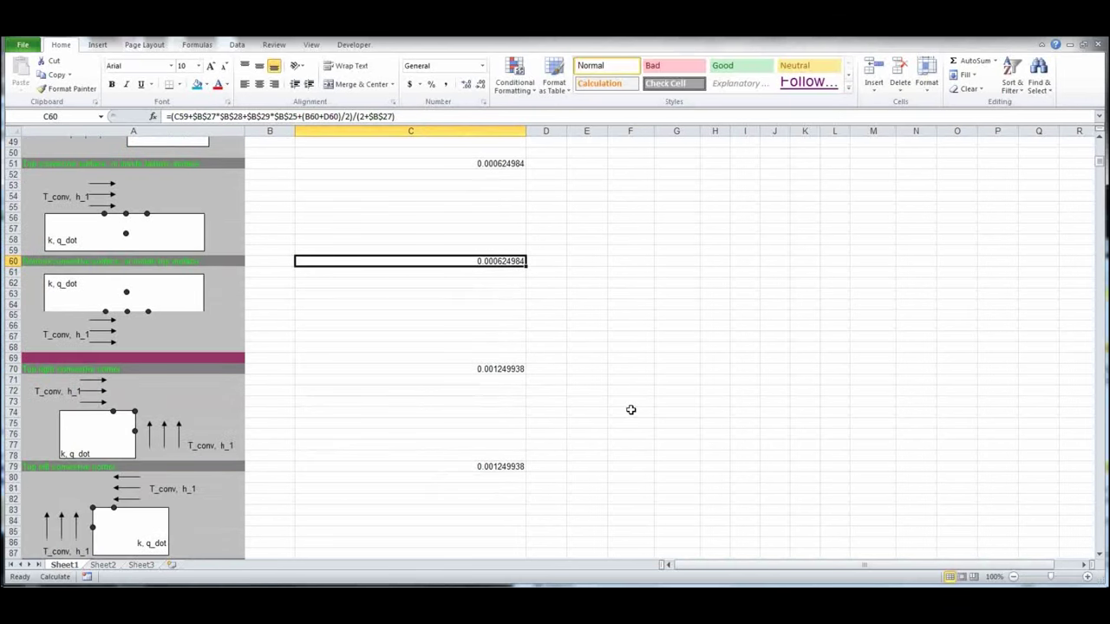
pyautogui.click(486, 370)
pyautogui.click(424, 118)
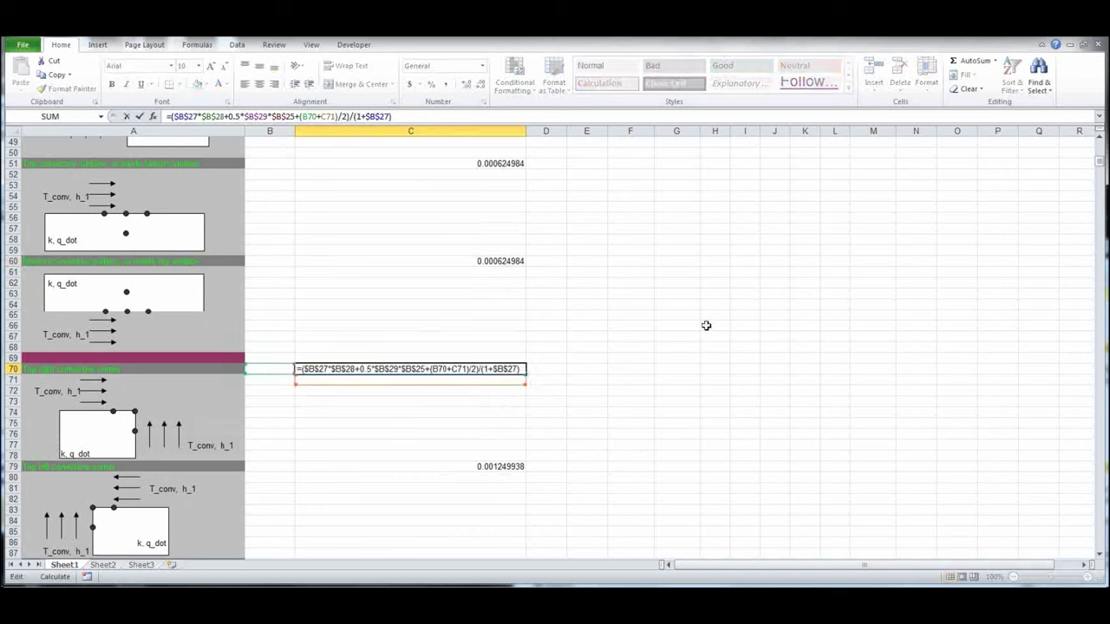
pyautogui.hotkey('ctrl', 'Return')
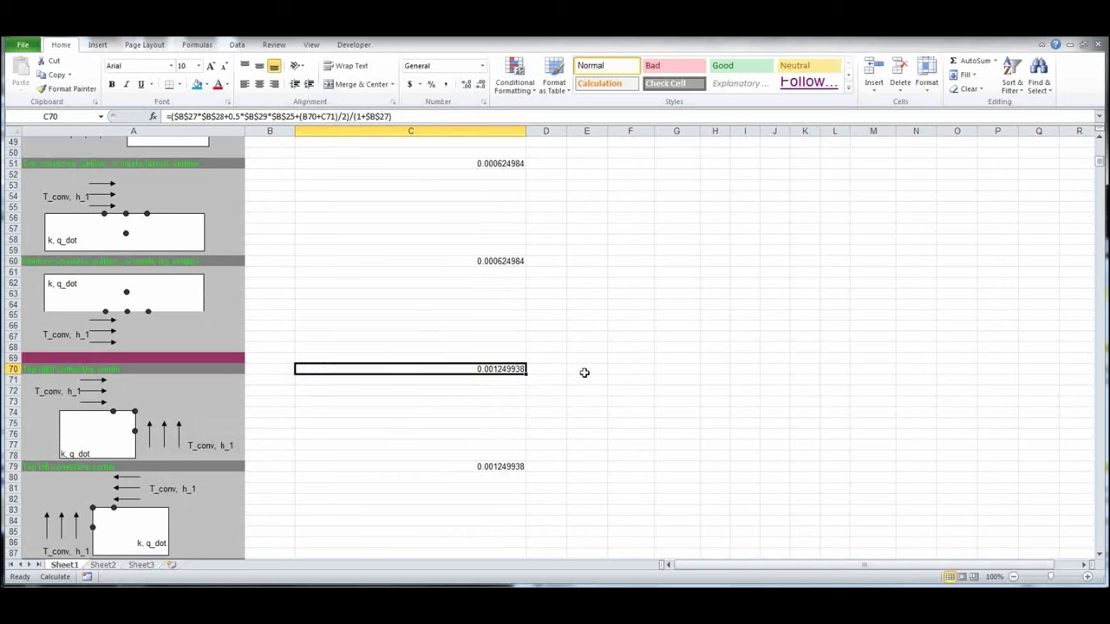
pyautogui.scroll(-3, 585, 372)
# - Compare the orange grid's bottom row H12:L12 and right-edge nodes L9:L11 with the right convective surface formula in C33
pyautogui.scroll(19, 542, 401)
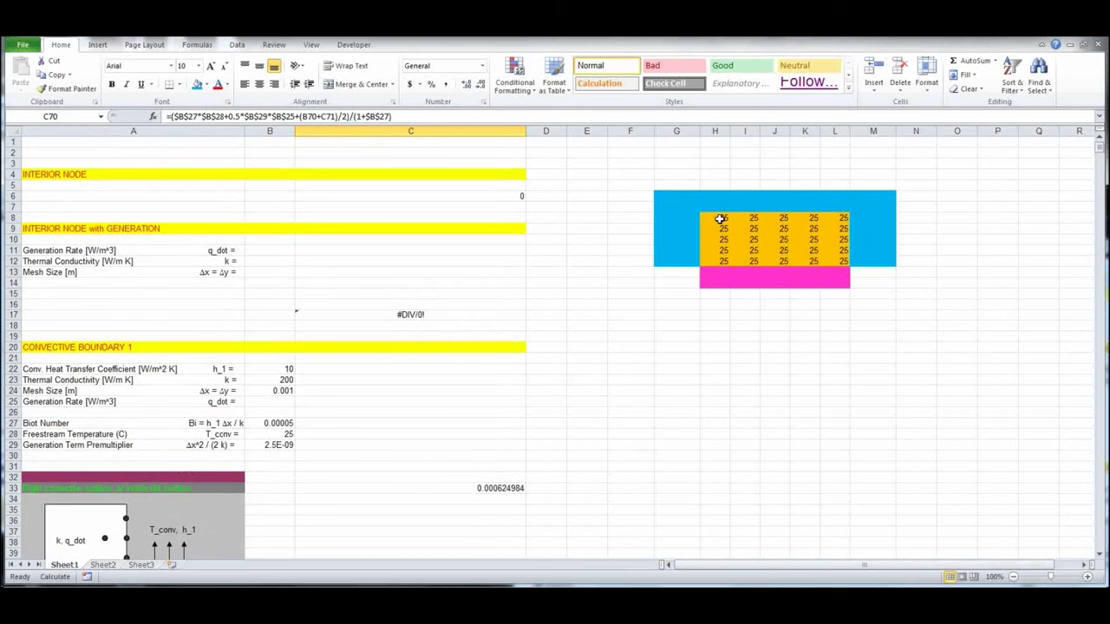
pyautogui.moveTo(720, 226); pyautogui.dragTo(844, 260)
pyautogui.moveTo(723, 263); pyautogui.dragTo(829, 260)
pyautogui.scroll(-7, 354, 413)
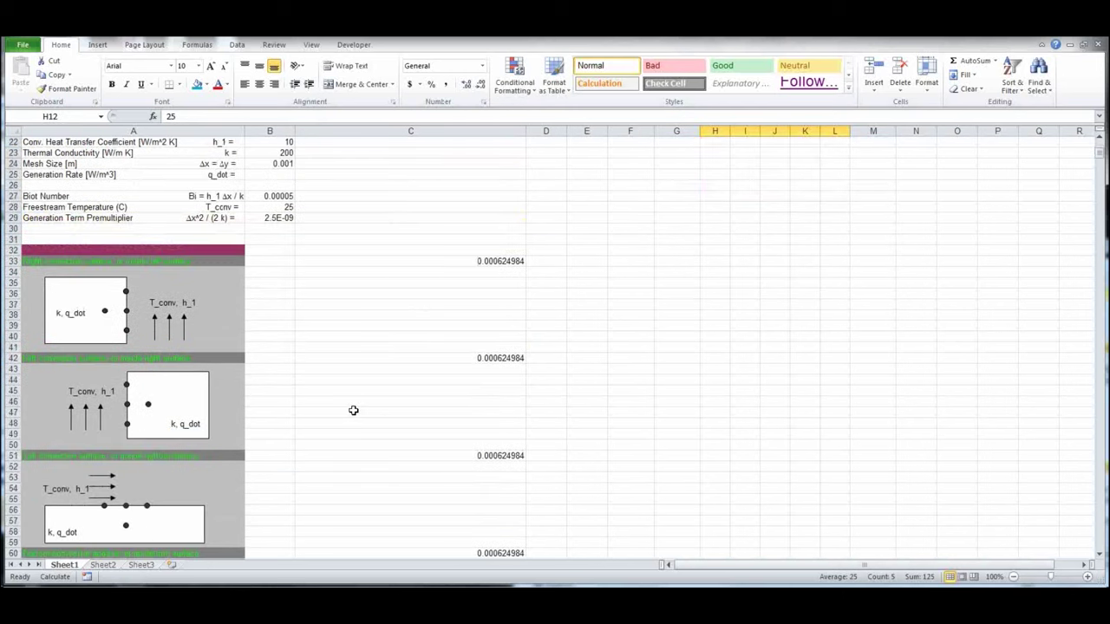
pyautogui.click(499, 260)
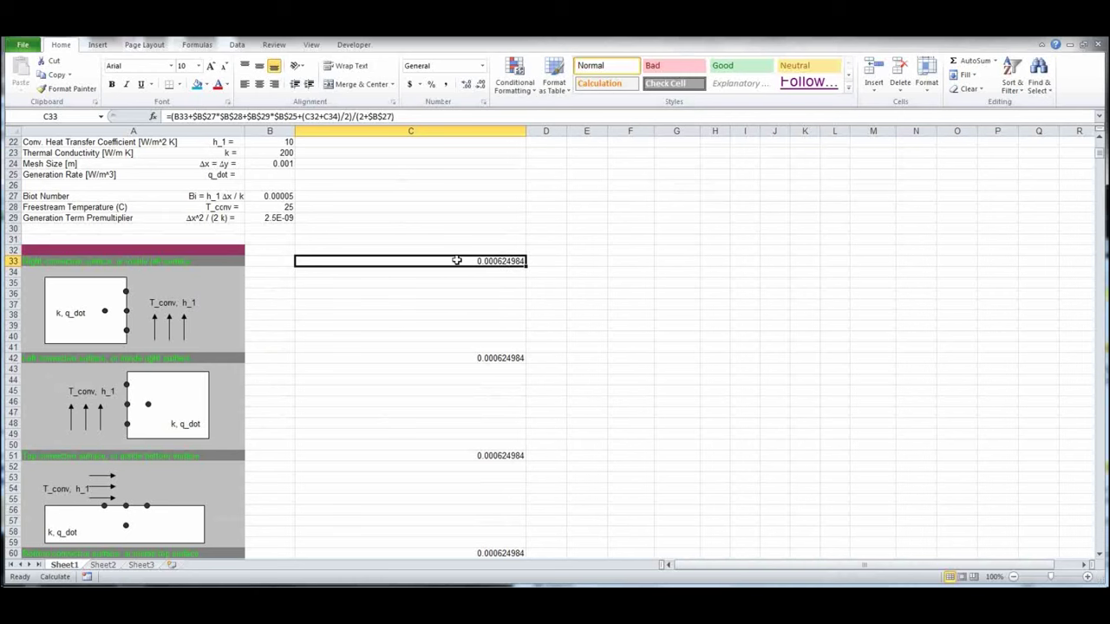
pyautogui.scroll(6, 750, 327)
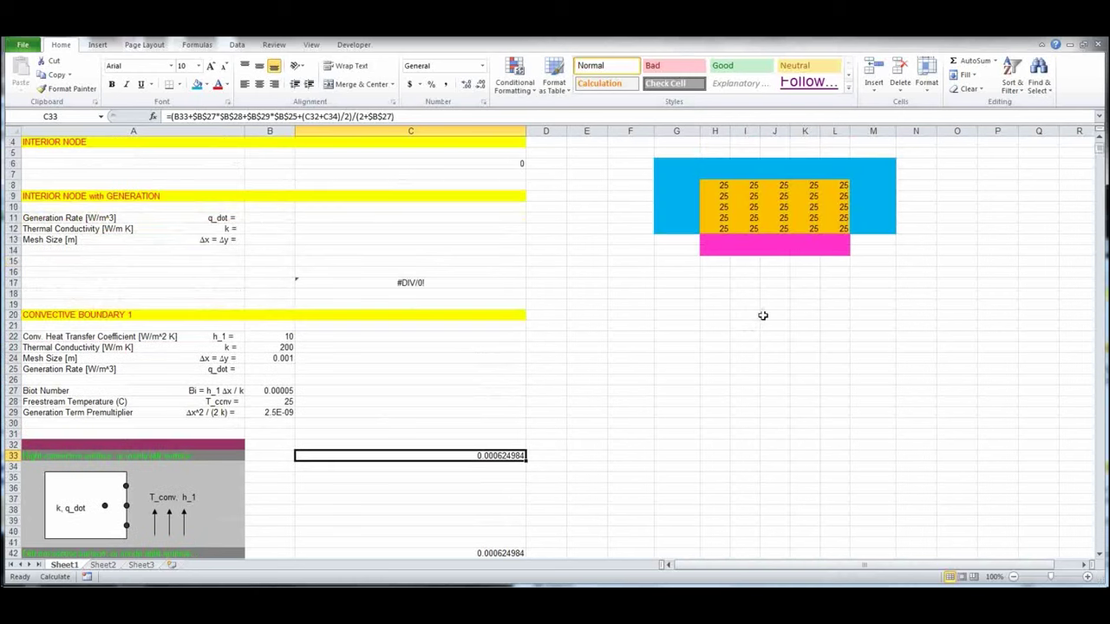
pyautogui.click(849, 339)
pyautogui.moveTo(842, 196); pyautogui.dragTo(839, 216)
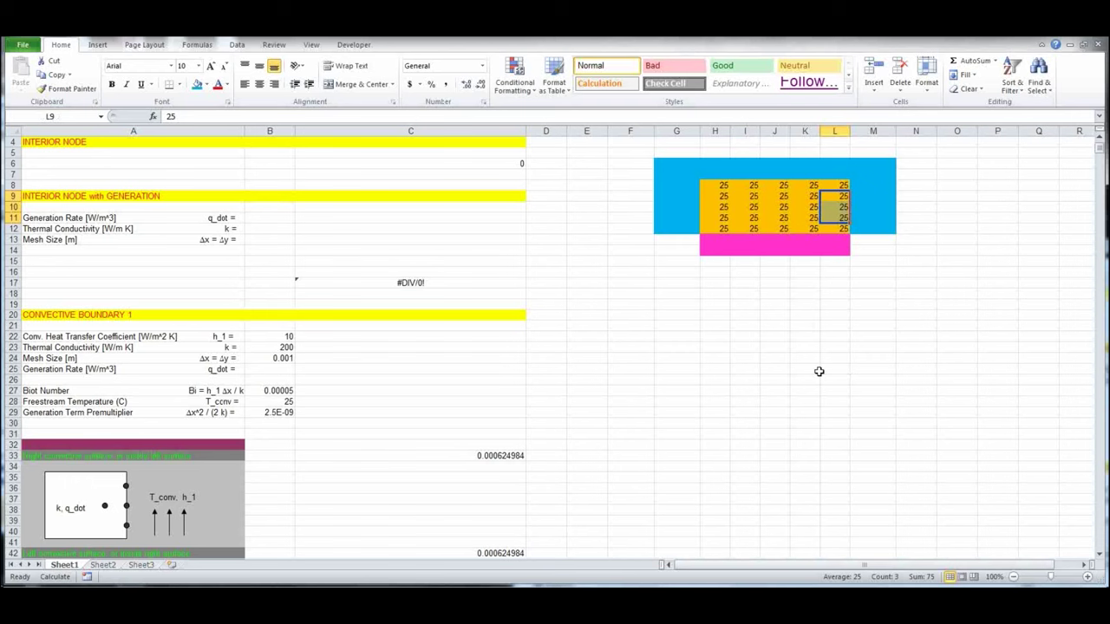
pyautogui.click(693, 434)
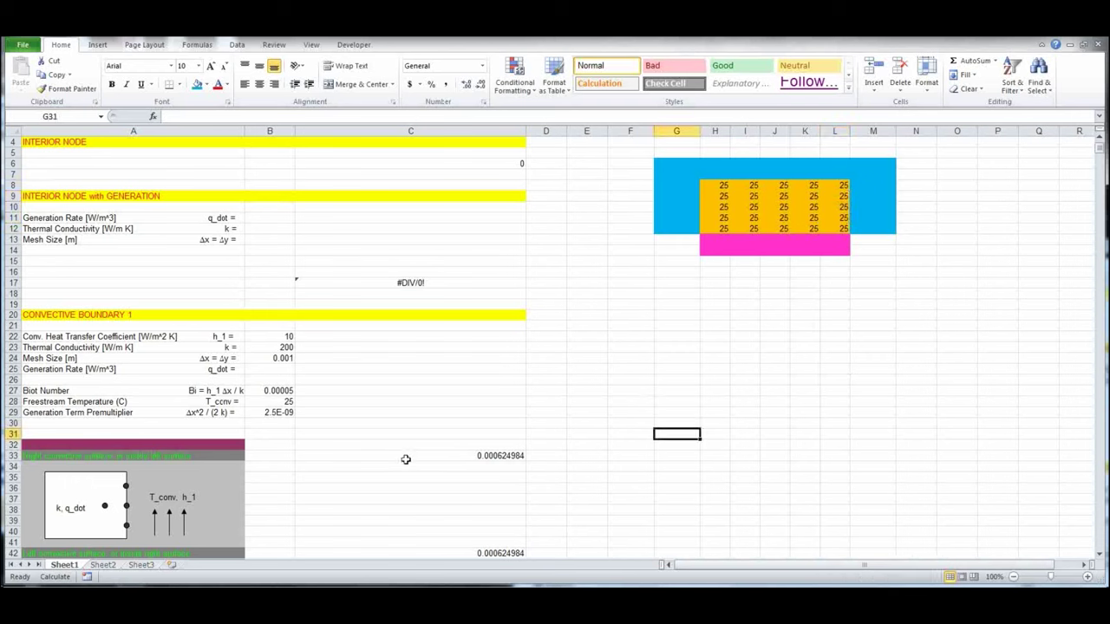
# - Copy the right convective surface formula from C33 into the grid's right-edge nodes L9:L11
pyautogui.click(476, 458)
pyautogui.hotkey('ctrl', 'c')
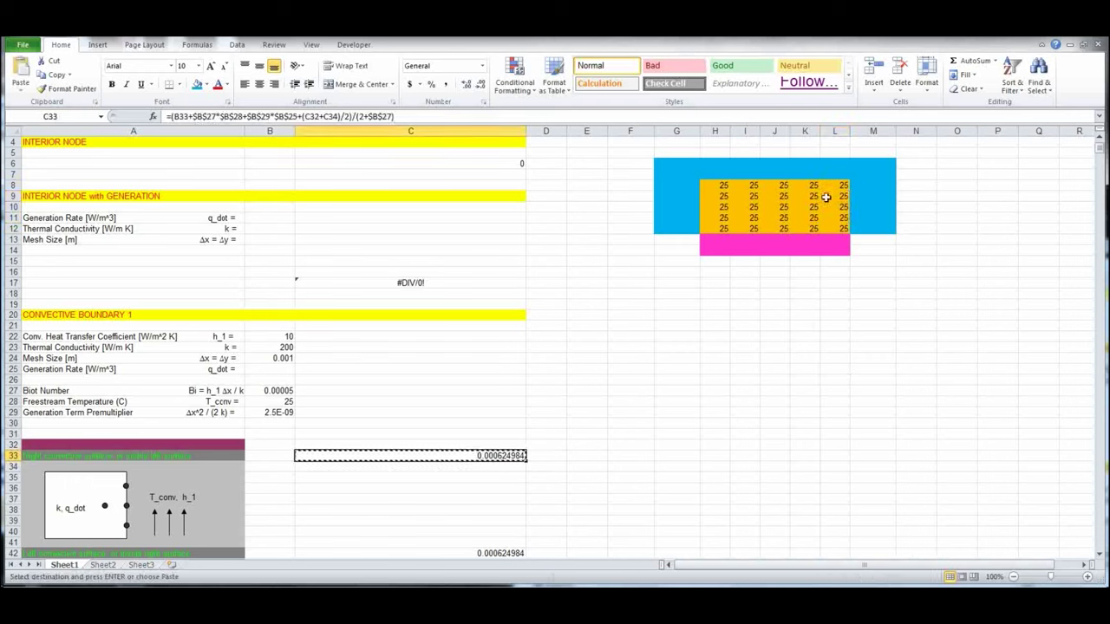
pyautogui.moveTo(831, 195); pyautogui.dragTo(835, 218)
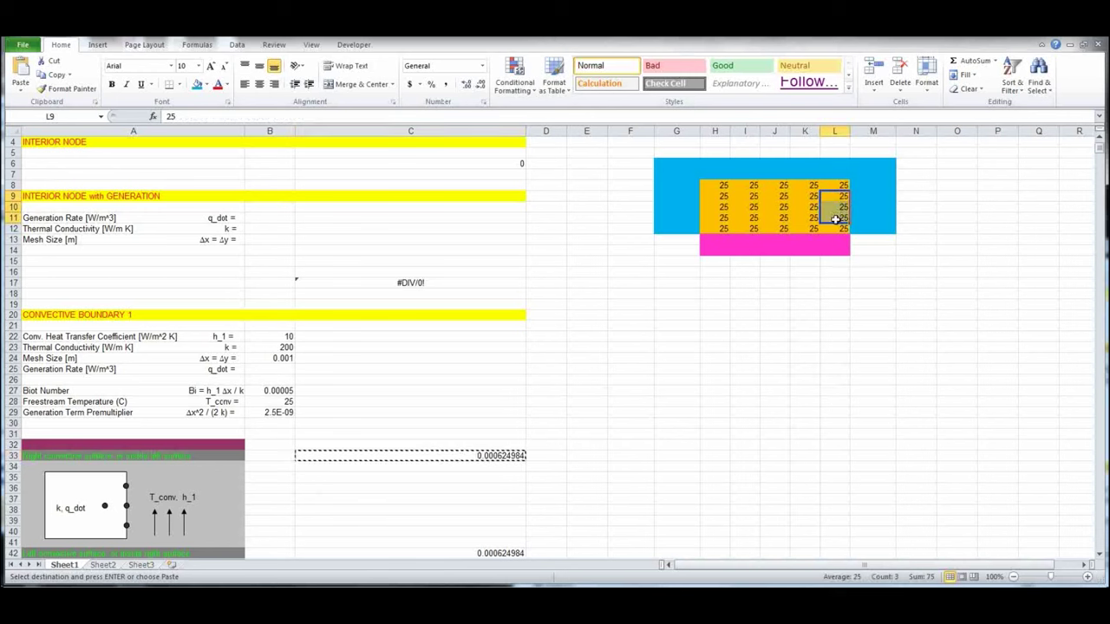
pyautogui.hotkey('ctrl', 'v')
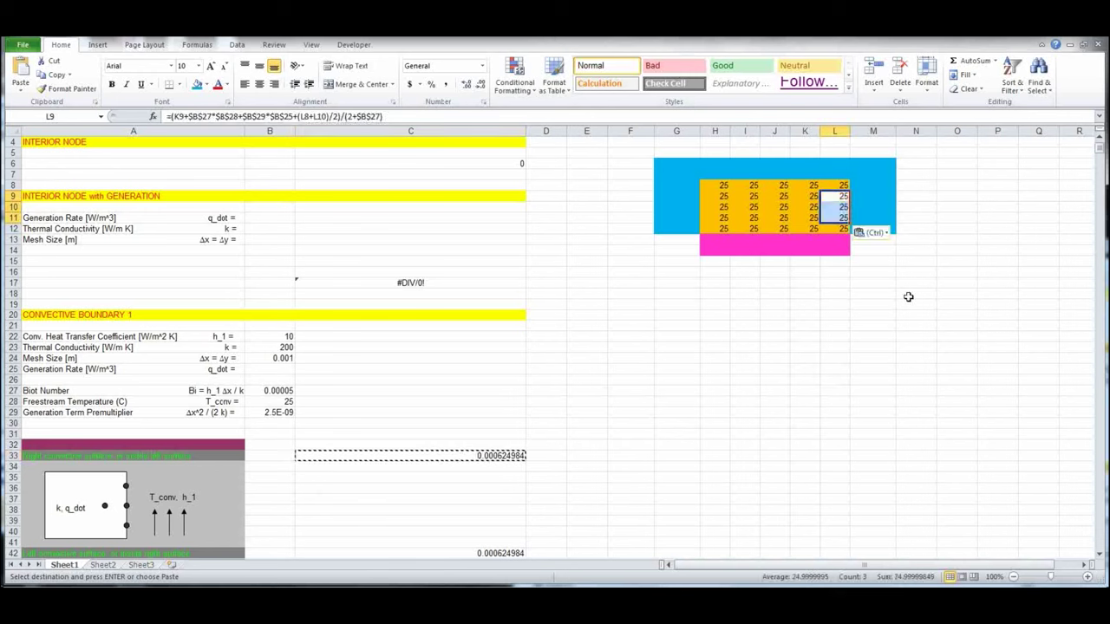
pyautogui.click(915, 324)
# - Check which neighbouring nodes and boundary parameters the pasted formulas in L9 and L10 reference
pyautogui.click(837, 196)
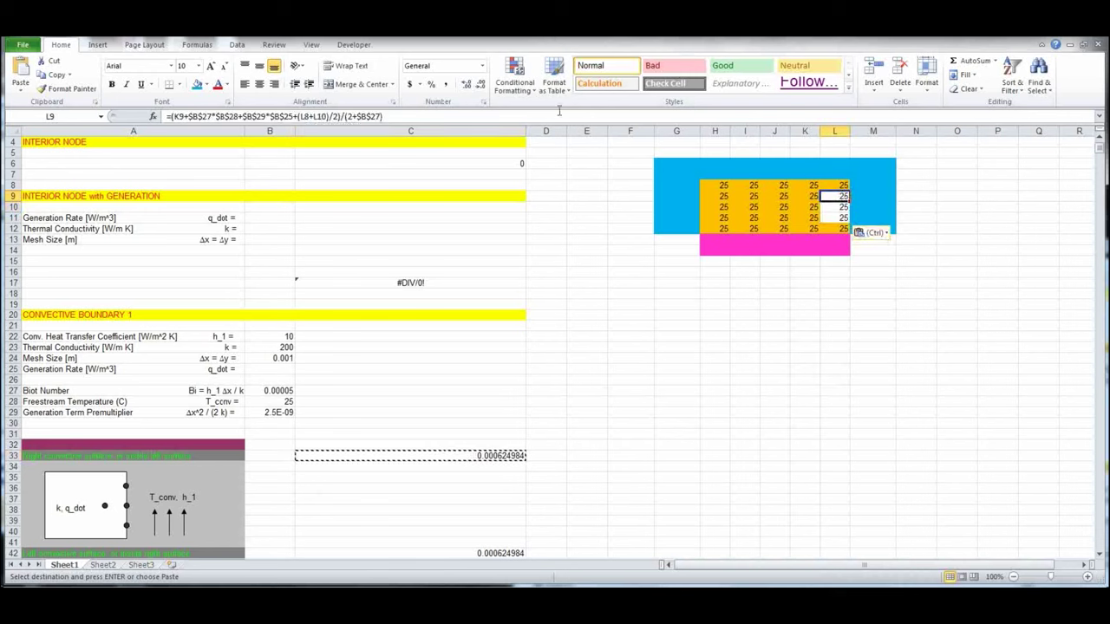
pyautogui.click(479, 116)
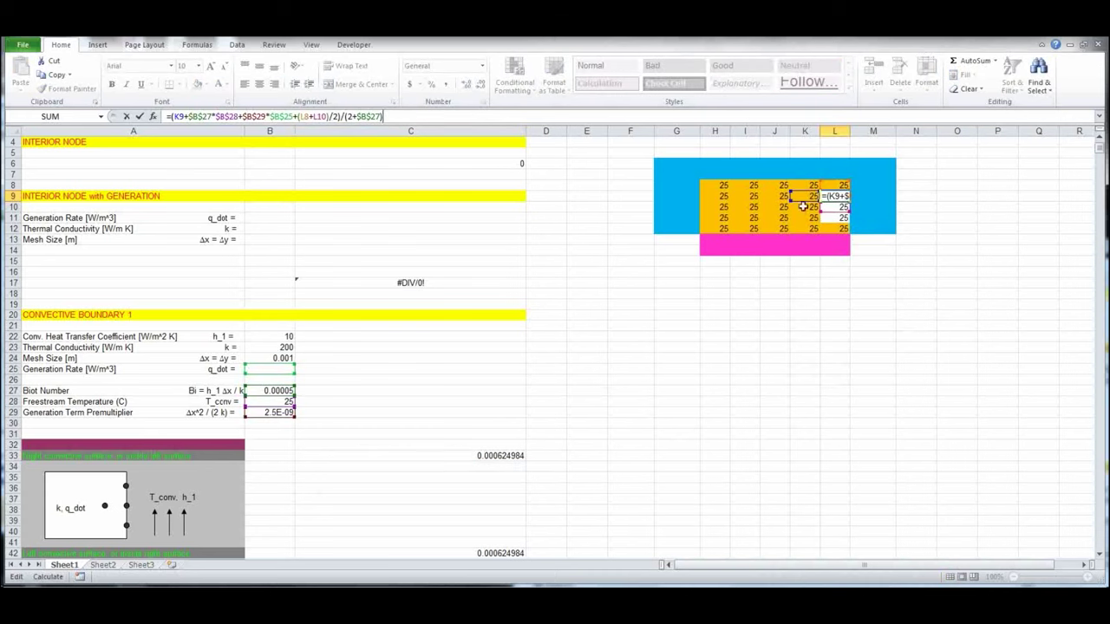
pyautogui.press('Escape')
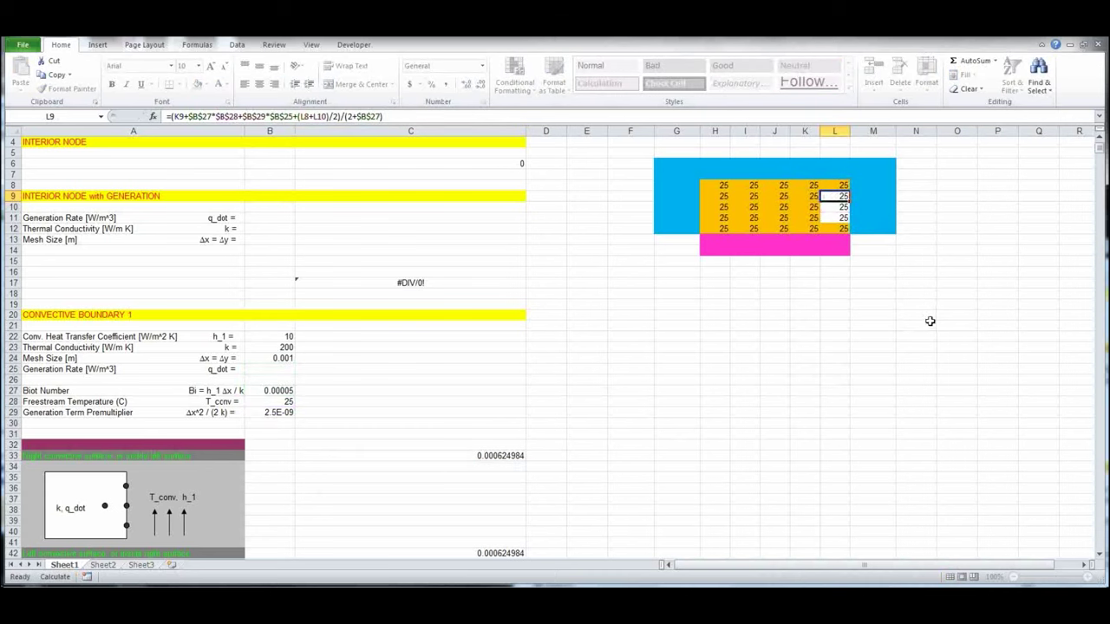
pyautogui.click(837, 206)
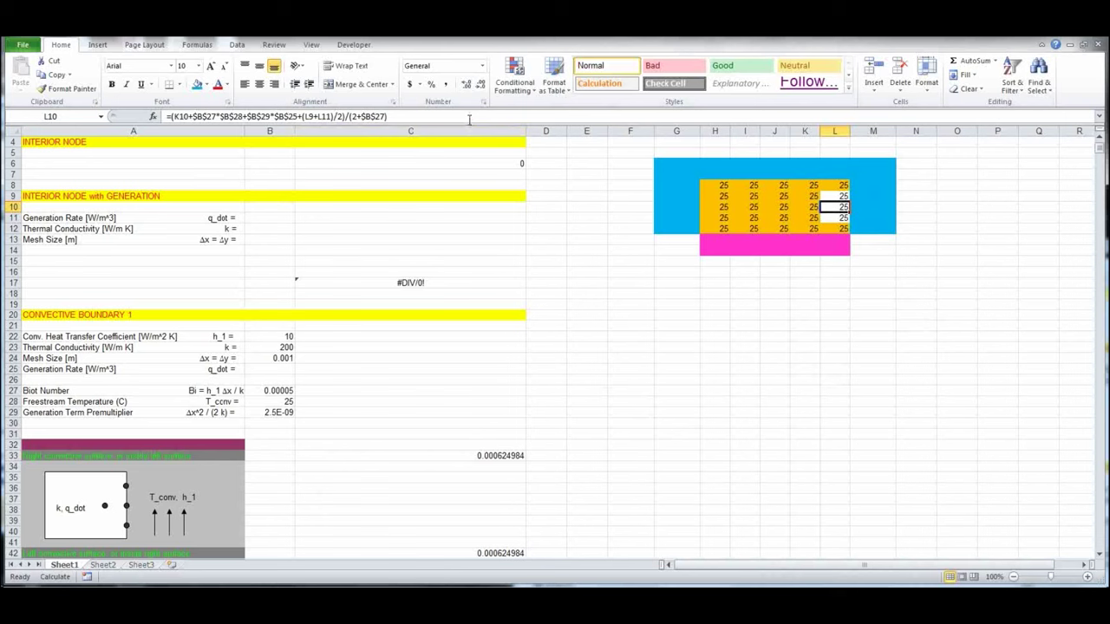
pyautogui.press('F2')
pyautogui.press('Escape')
# - Look through the remaining Convective Boundary 1 cases and the CONVECTIVE BOUNDARY 2 and INSULATED BOUNDARY sections
pyautogui.scroll(-5, 546, 426)
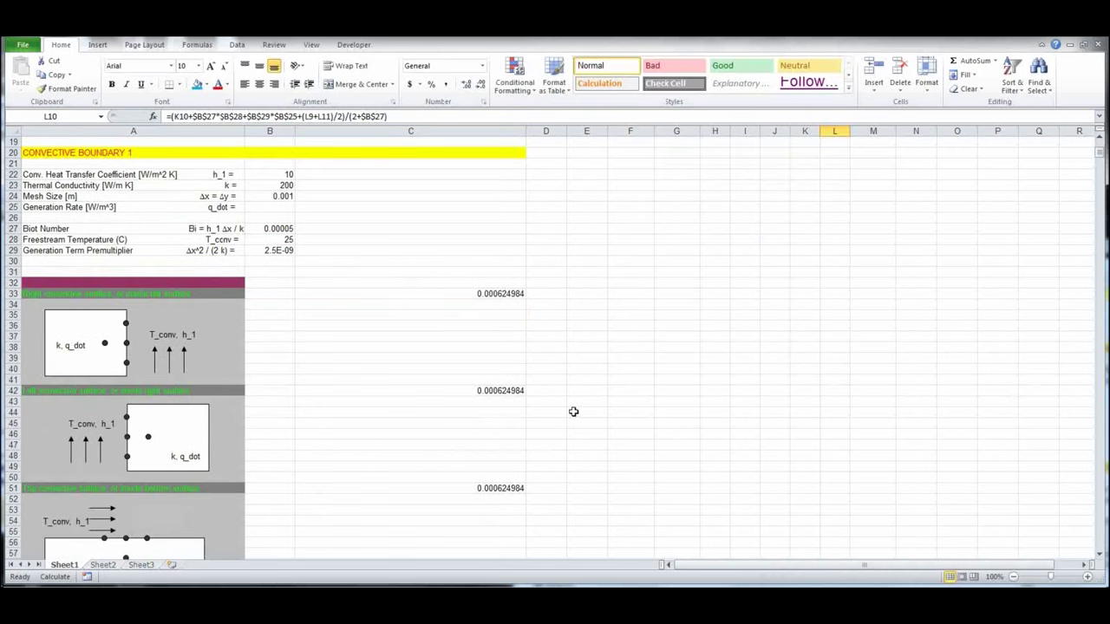
pyautogui.scroll(-20, 573, 411)
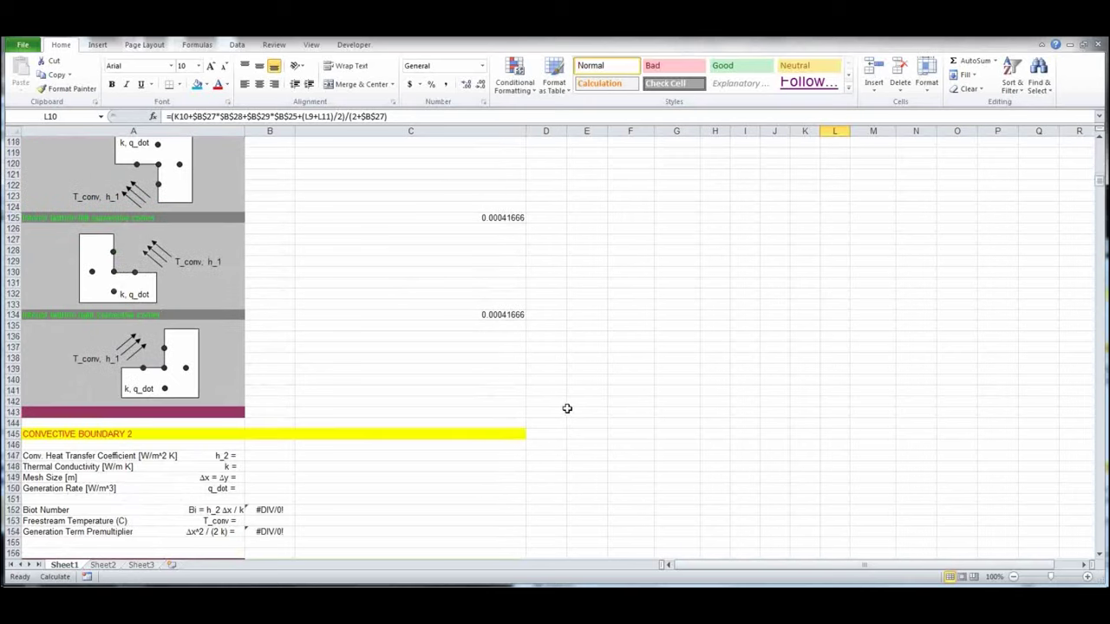
pyautogui.scroll(-4, 566, 408)
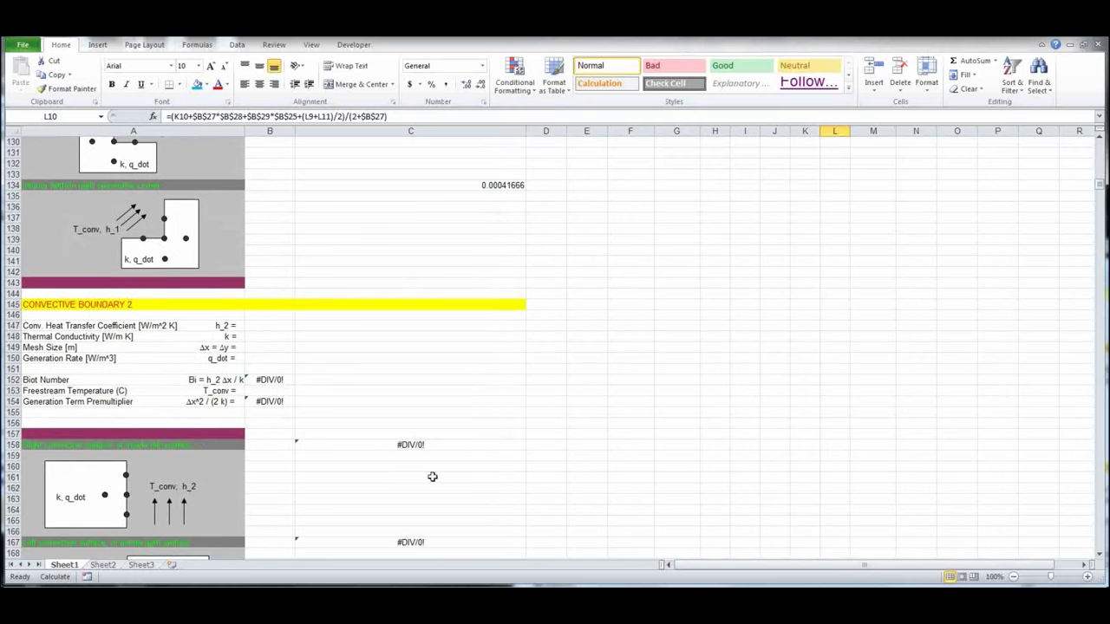
pyautogui.scroll(-20, 479, 403)
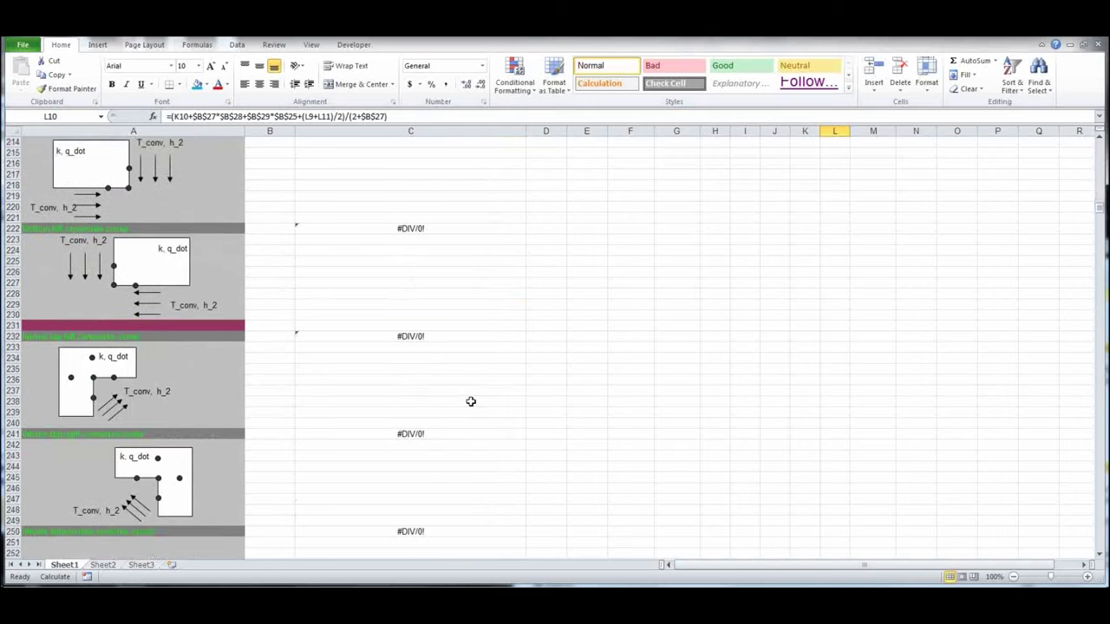
pyautogui.scroll(-8, 471, 401)
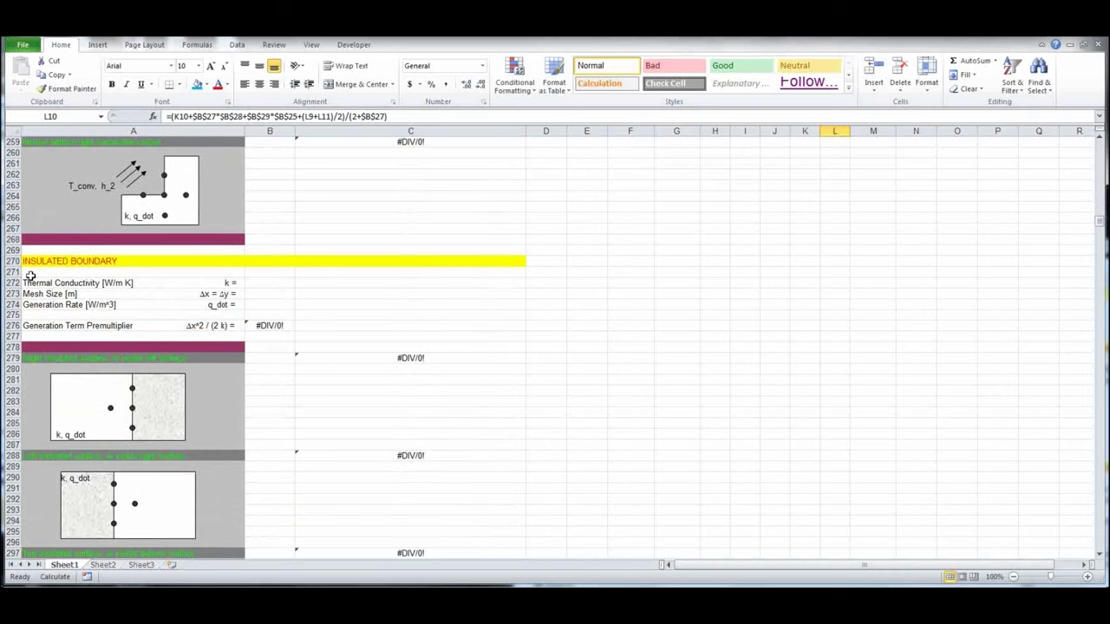
pyautogui.scroll(-6, 334, 376)
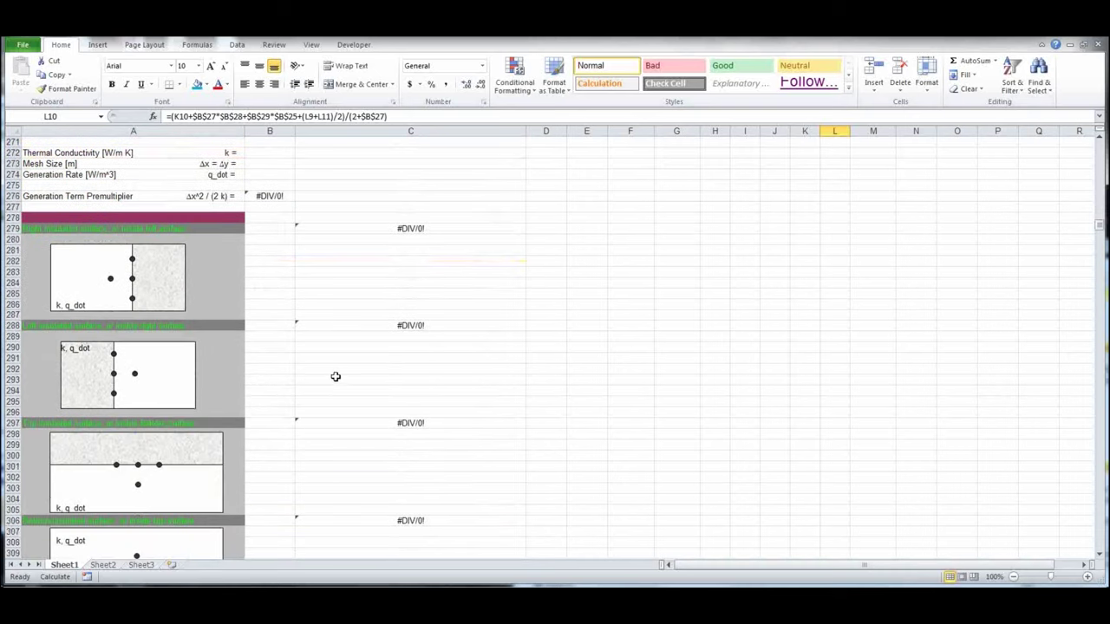
# - Set the INSULATED BOUNDARY section's thermal conductivity to 200 W/m K and its mesh size to .001 m
pyautogui.scroll(-2, 334, 375)
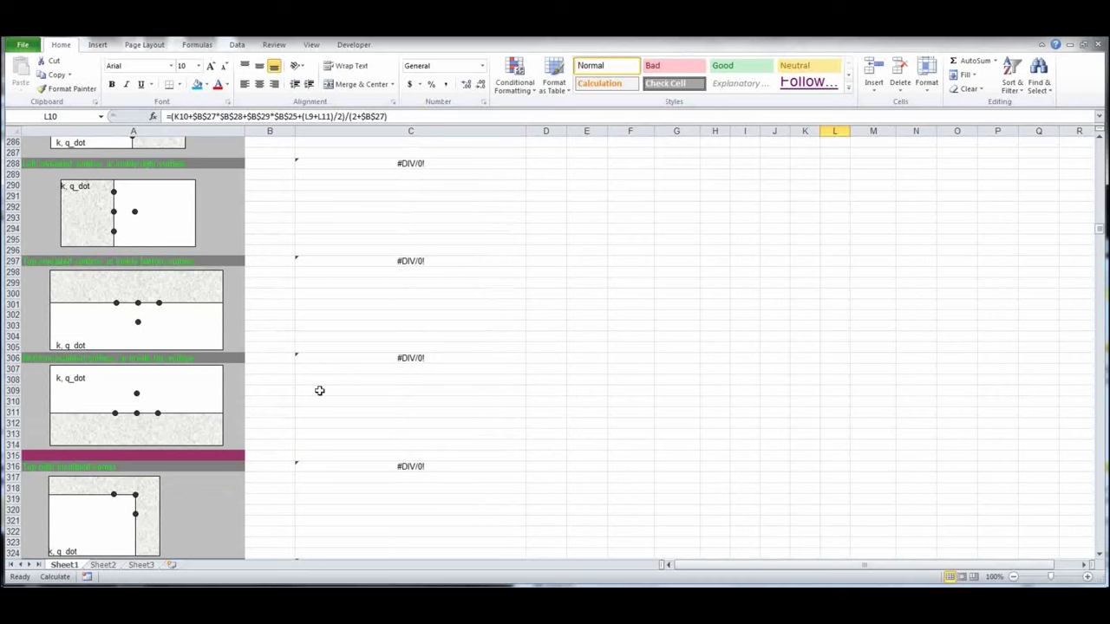
pyautogui.scroll(13, 577, 389)
pyautogui.click(269, 444)
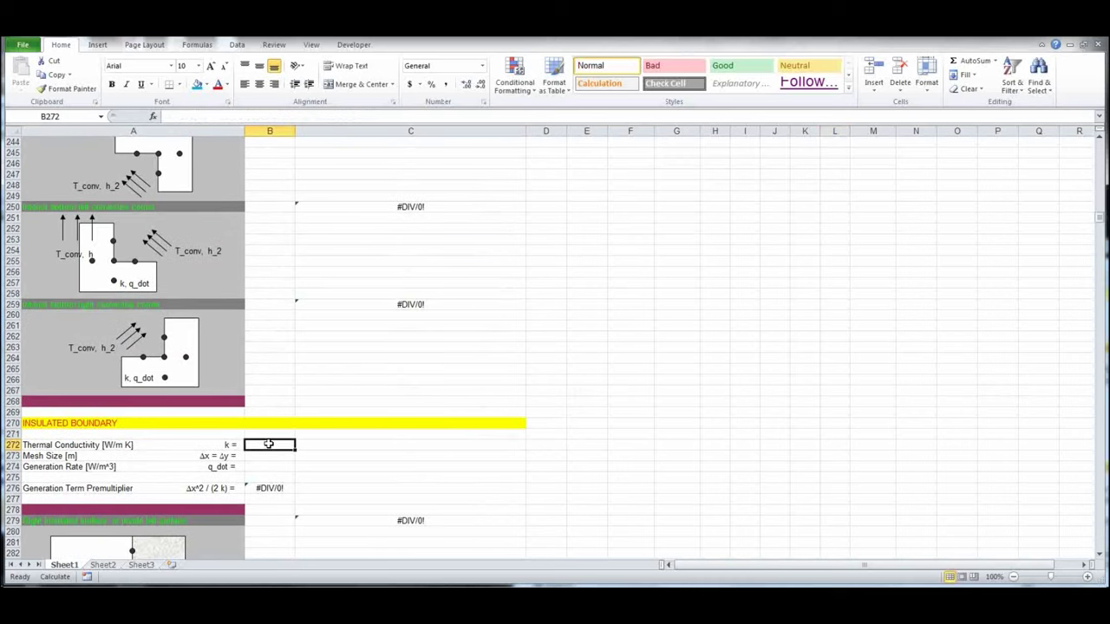
pyautogui.write('200')
pyautogui.press('Return')
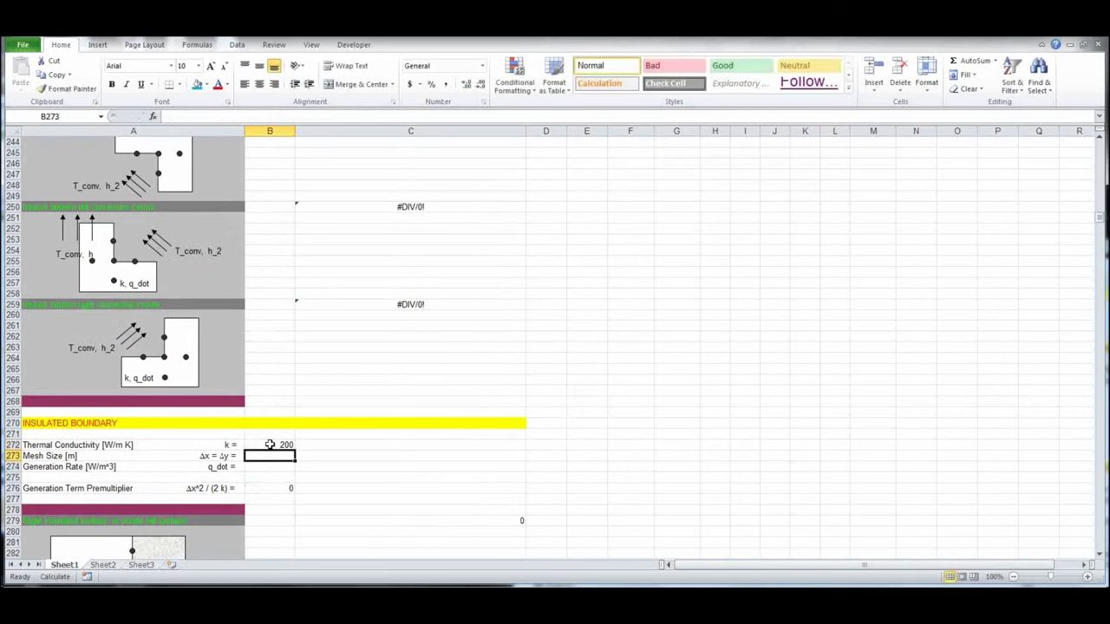
pyautogui.write('.001')
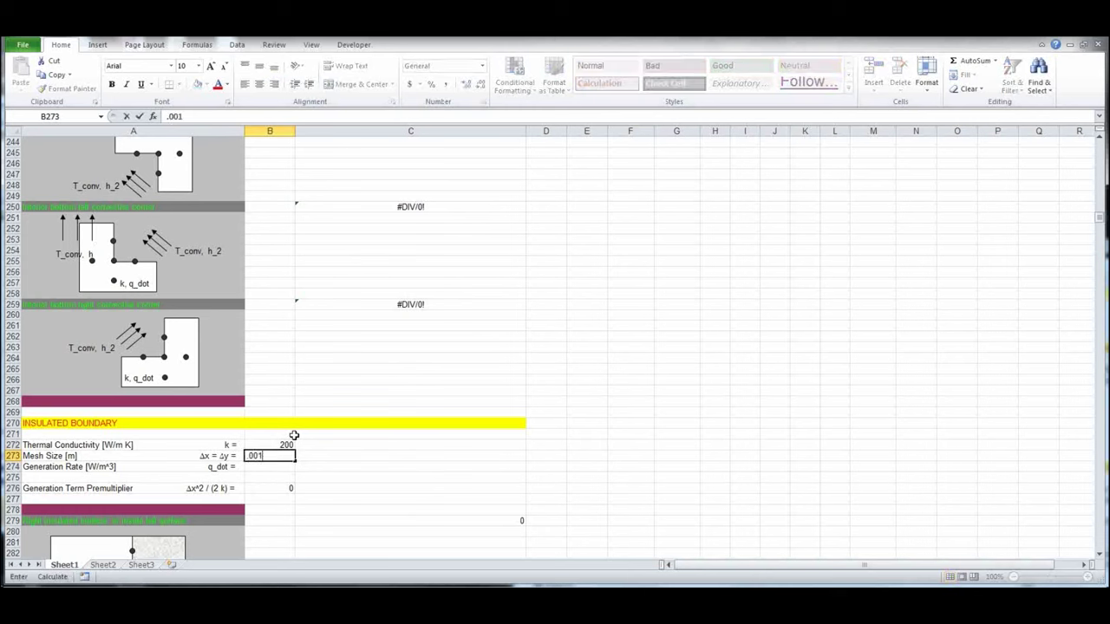
pyautogui.press('Return')
# - Copy the bottom insulated surface formula from C306 into the grid's bottom-edge nodes I12:K12
pyautogui.scroll(-16, 365, 488)
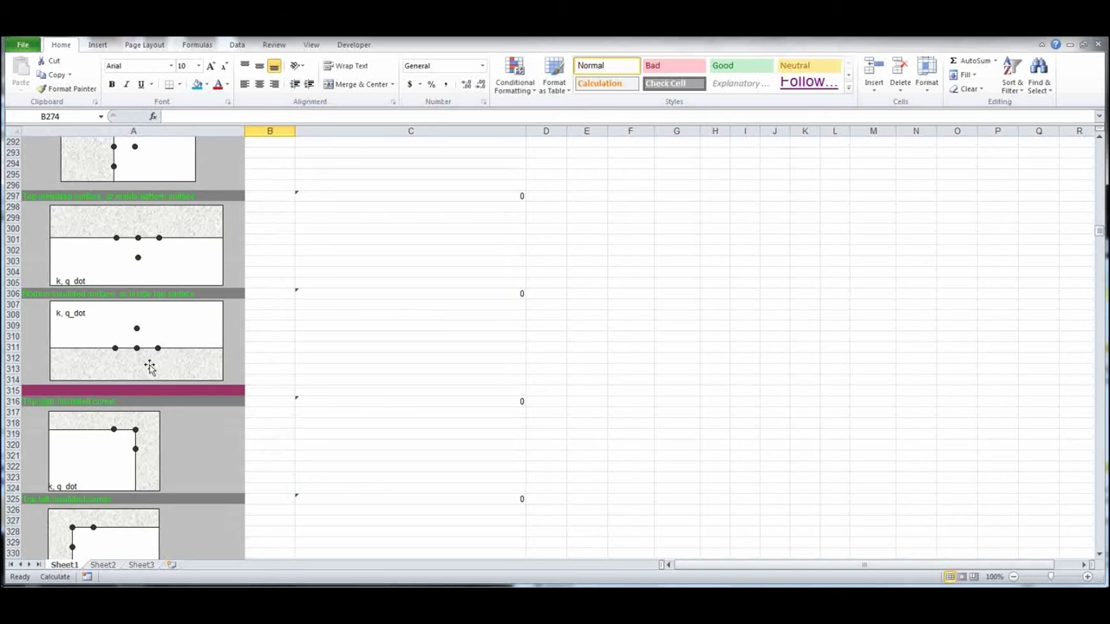
pyautogui.click(481, 294)
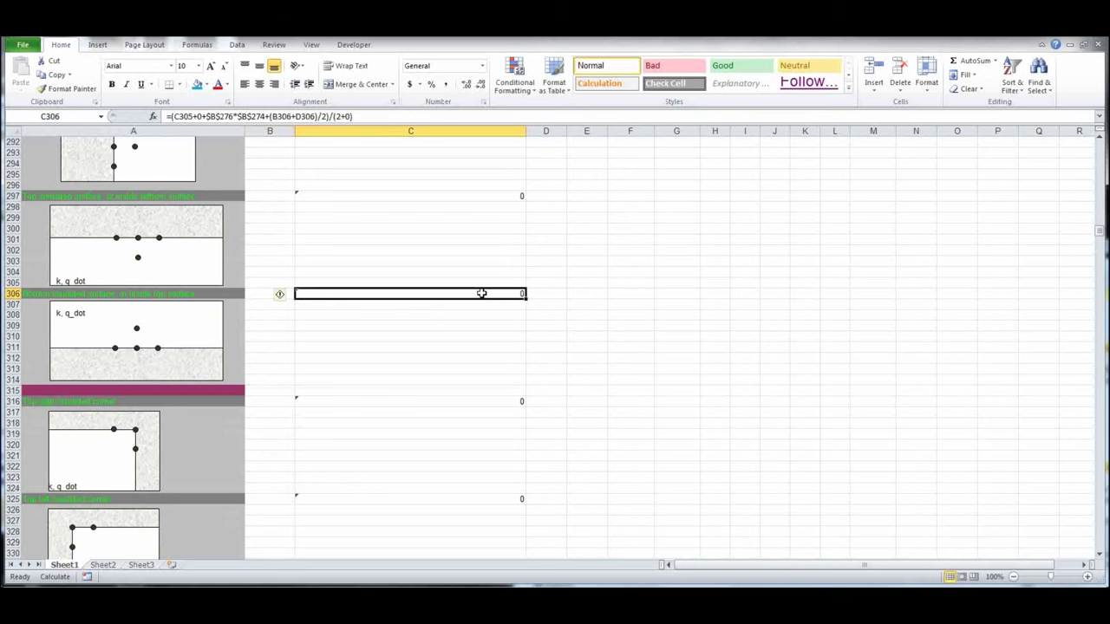
pyautogui.hotkey('ctrl', 'c')
pyautogui.scroll(20, 677, 304)
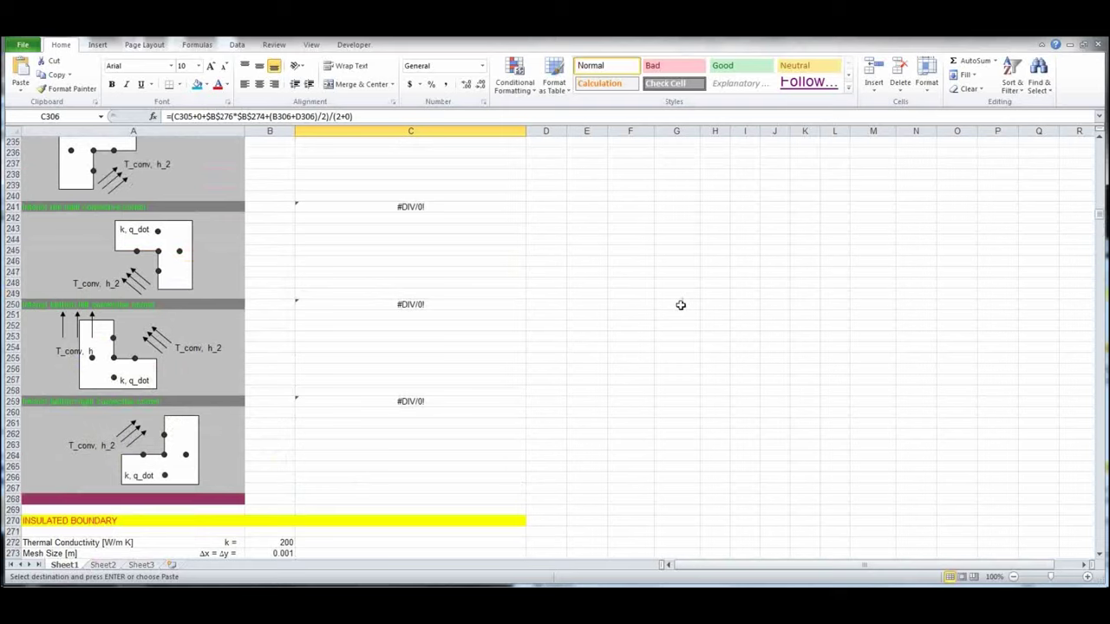
pyautogui.scroll(20, 686, 290)
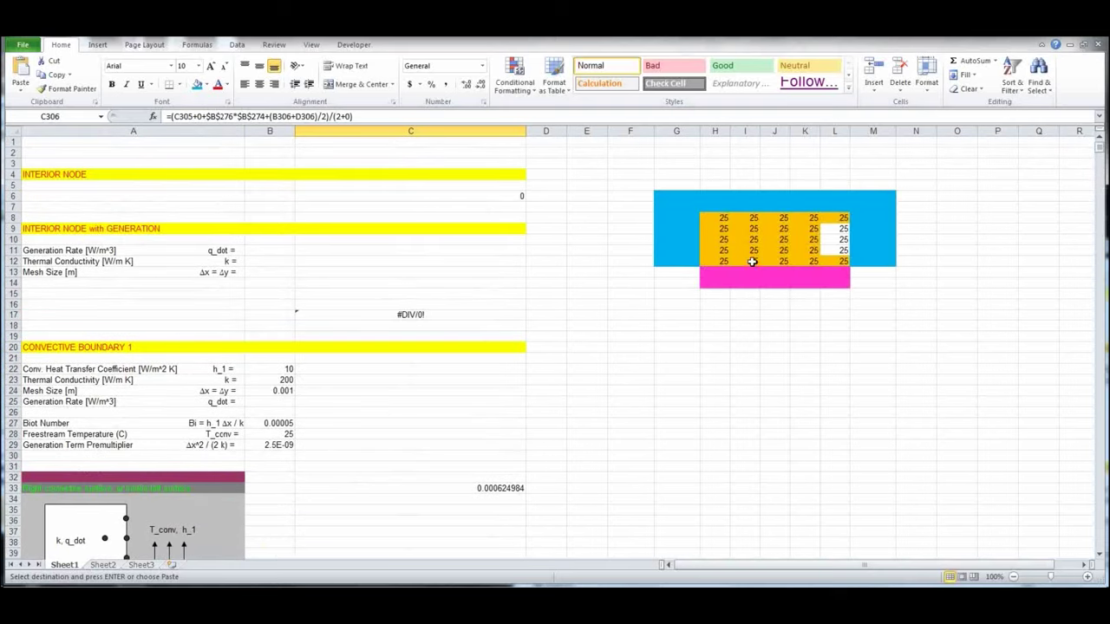
pyautogui.moveTo(752, 262); pyautogui.dragTo(813, 262)
pyautogui.hotkey('ctrl', 'v')
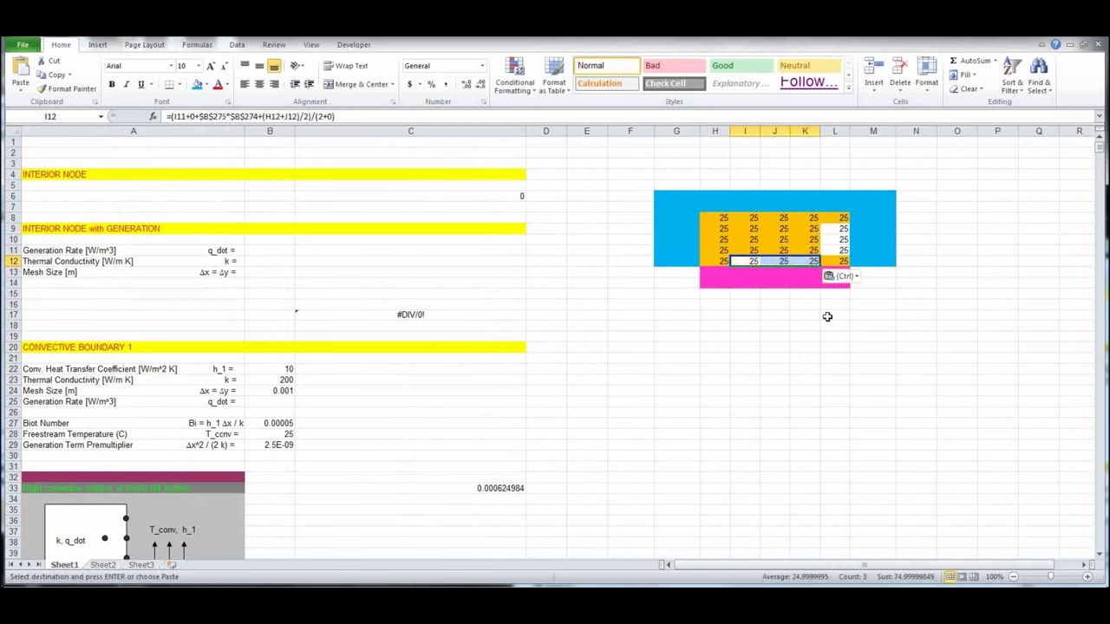
pyautogui.click(736, 345)
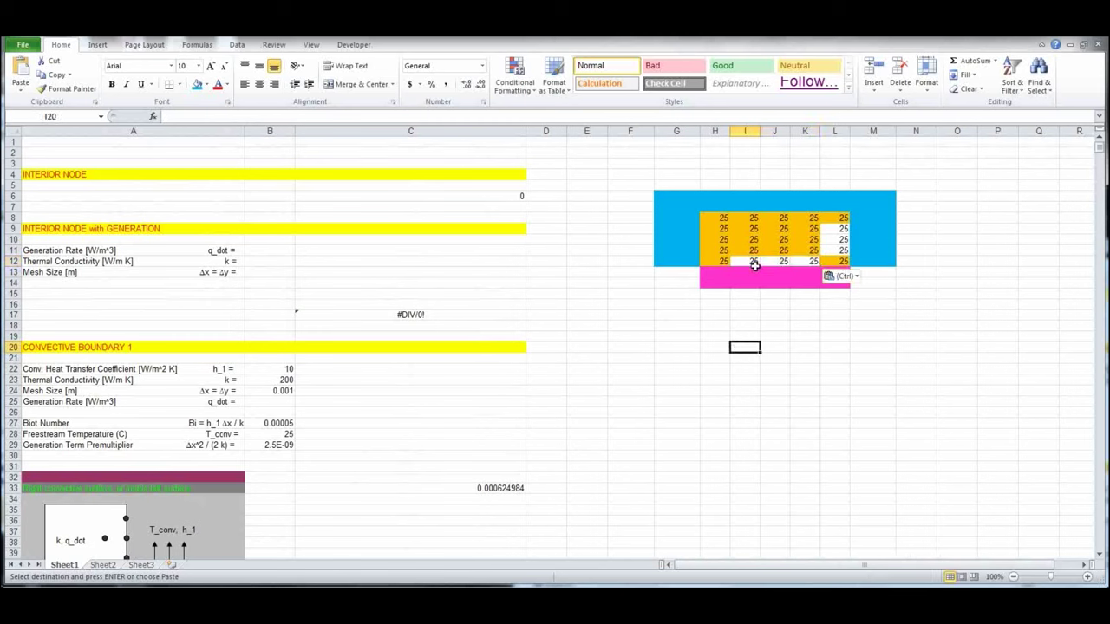
# - Check which neighbouring nodes and insulated boundary parameters the pasted formulas in I12 and J12 reference
pyautogui.click(754, 261)
pyautogui.press('F2')
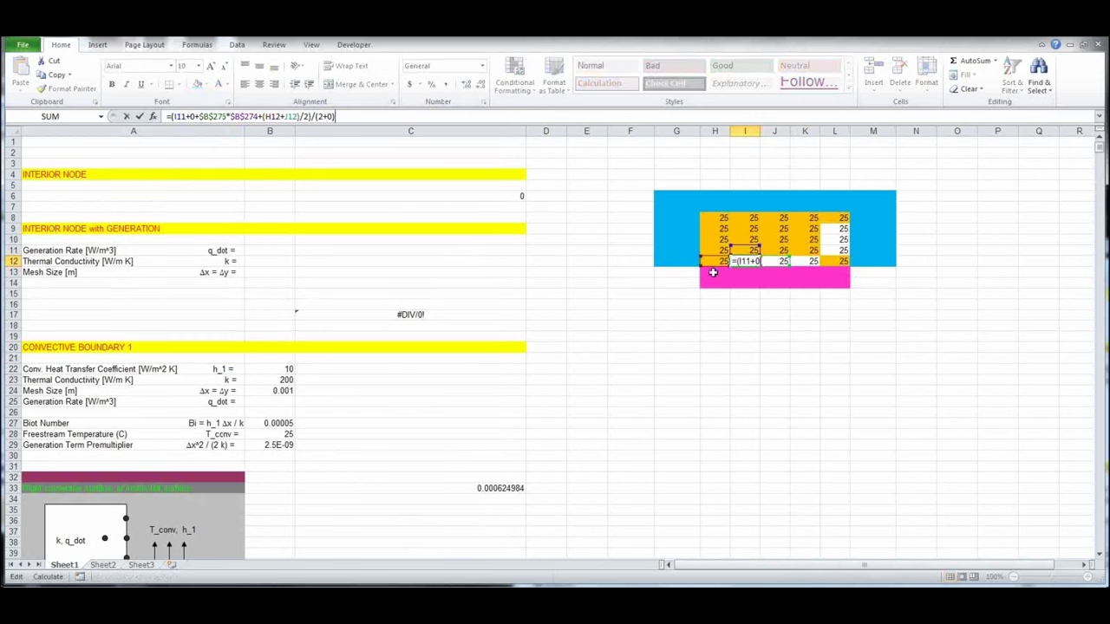
pyautogui.press('Escape')
pyautogui.click(785, 260)
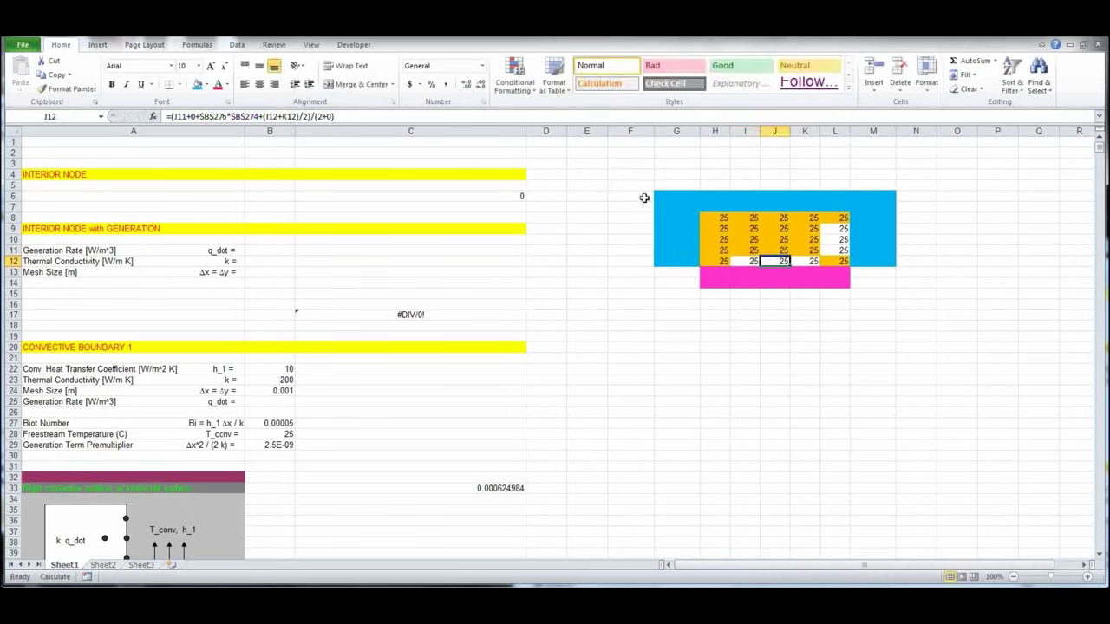
pyautogui.press('F2')
pyautogui.press('Escape')
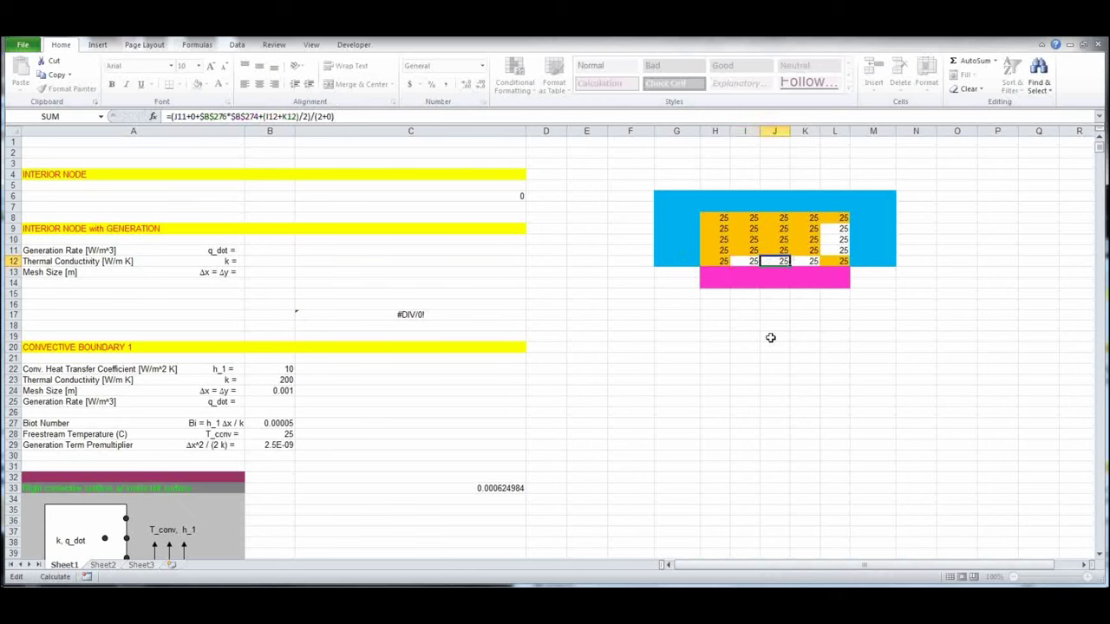
# - Check corner node L12, and look through the insulated corner cases and the surface heat flux sections with and without convection
pyautogui.click(836, 261)
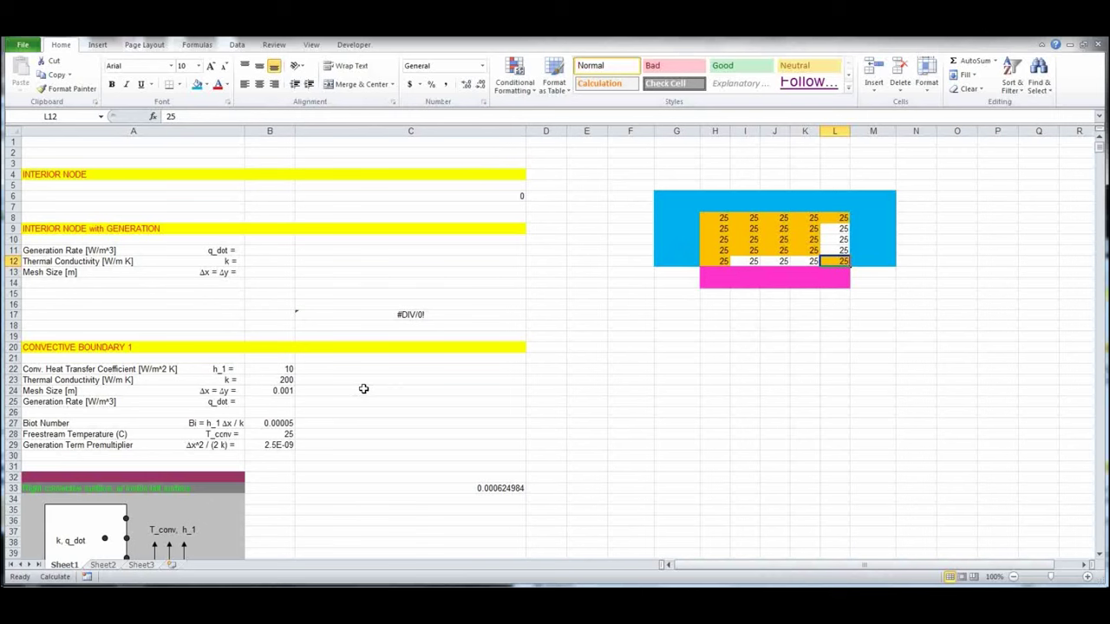
pyautogui.scroll(-20, 363, 389)
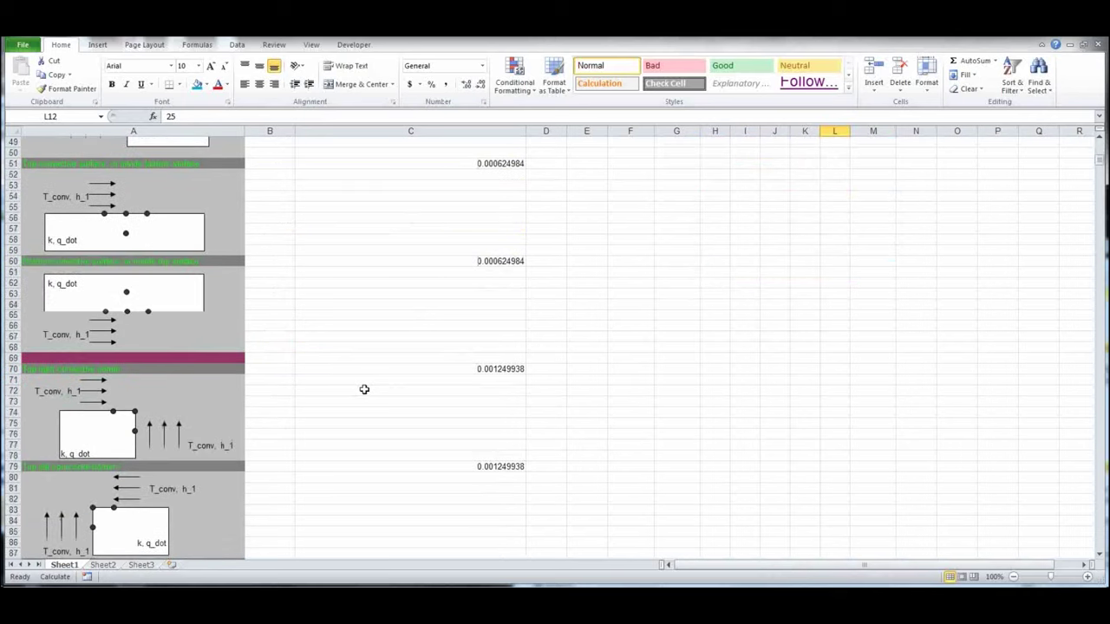
pyautogui.scroll(-20, 365, 392)
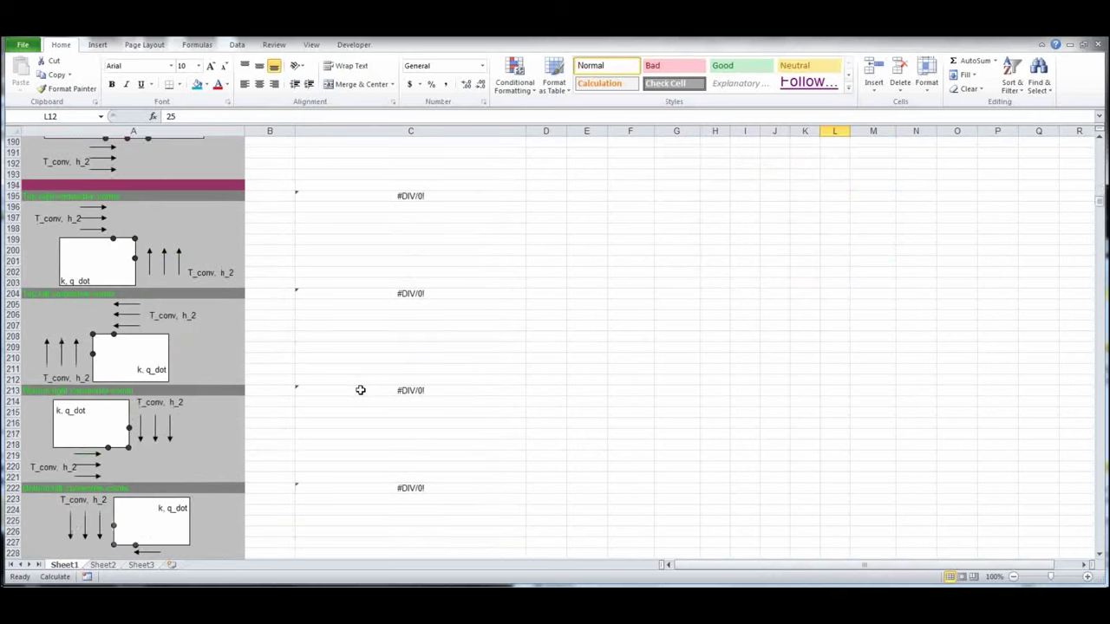
pyautogui.scroll(-20, 361, 389)
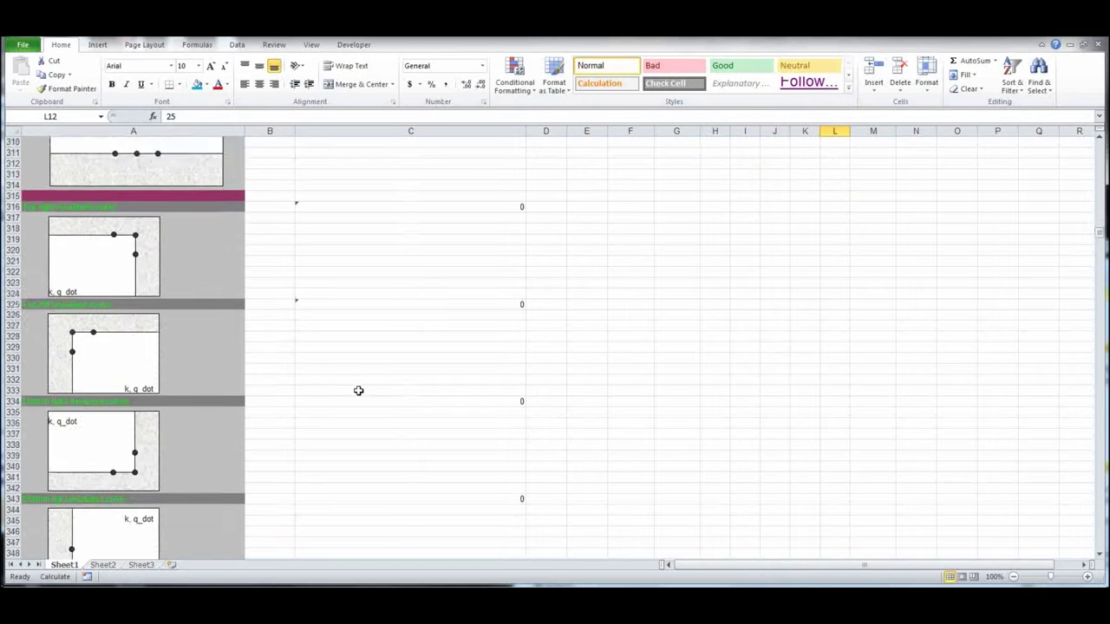
pyautogui.scroll(-5, 358, 388)
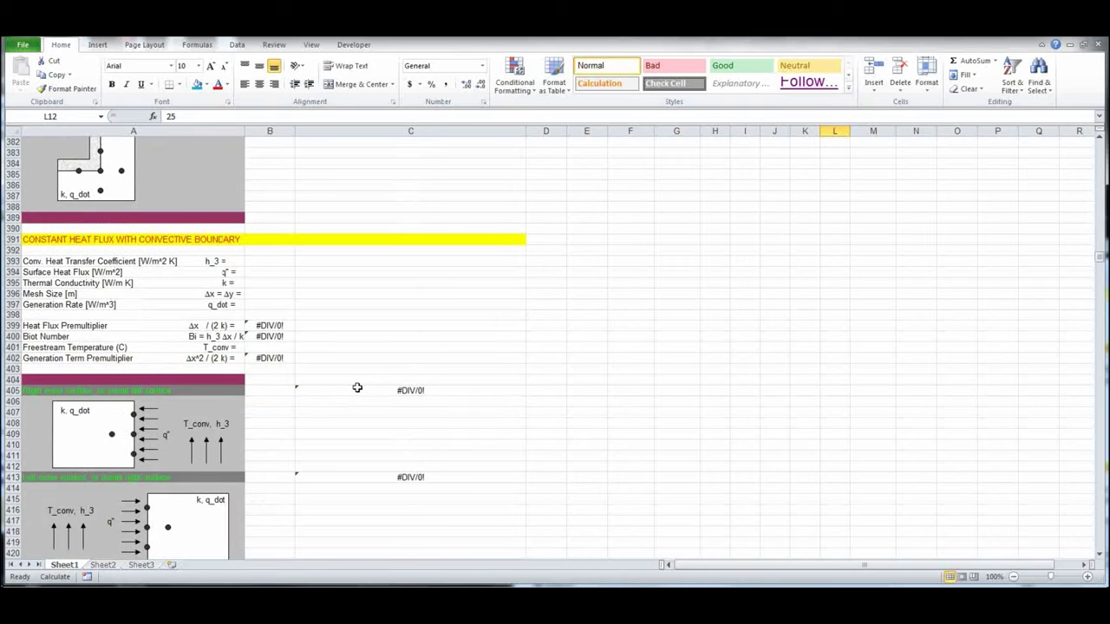
pyautogui.scroll(-5, 358, 388)
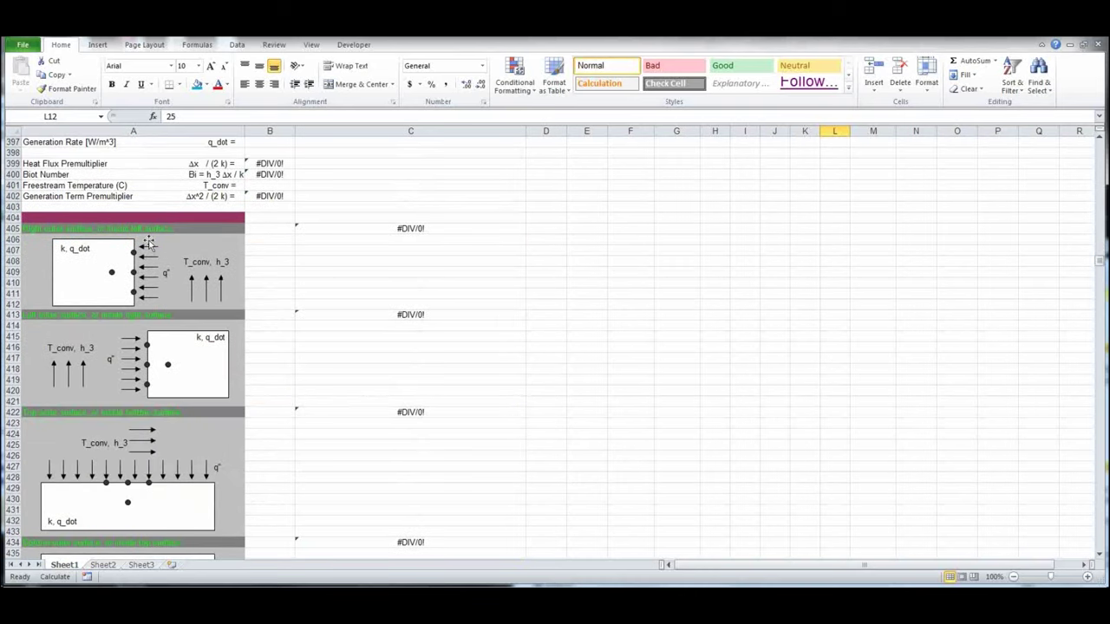
pyautogui.scroll(-20, 338, 385)
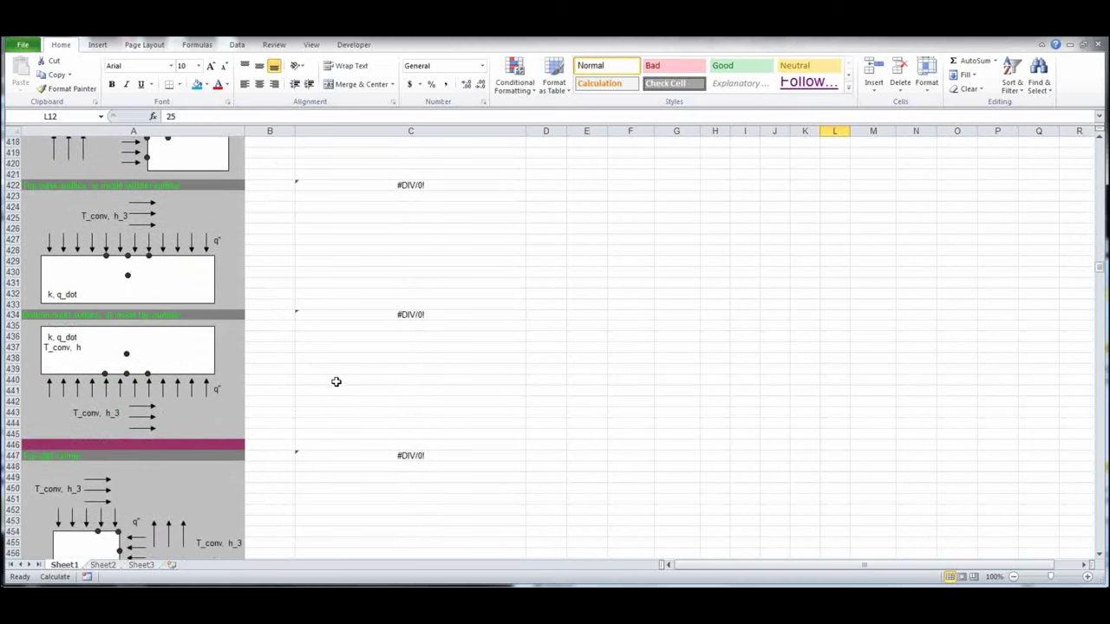
pyautogui.scroll(-14, 331, 377)
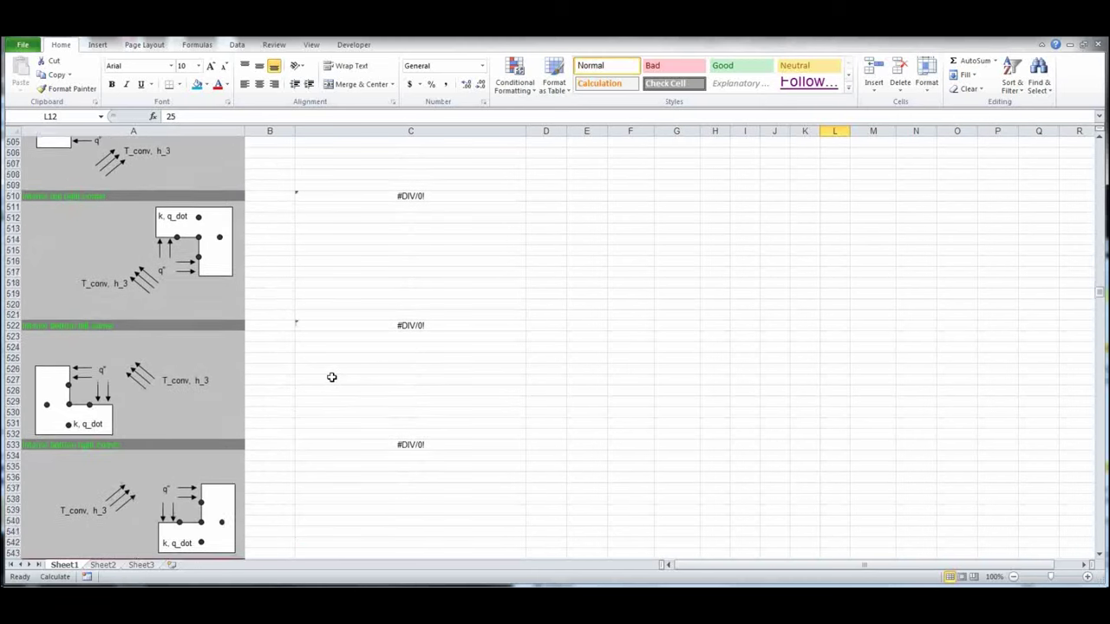
pyautogui.scroll(-6, 332, 377)
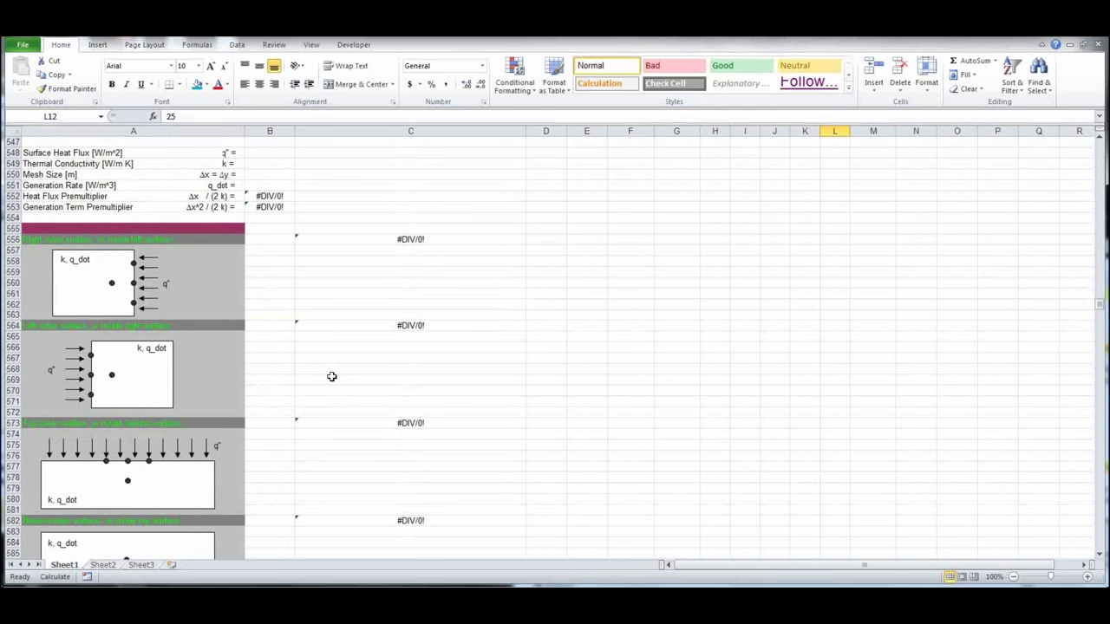
pyautogui.scroll(-6, 331, 377)
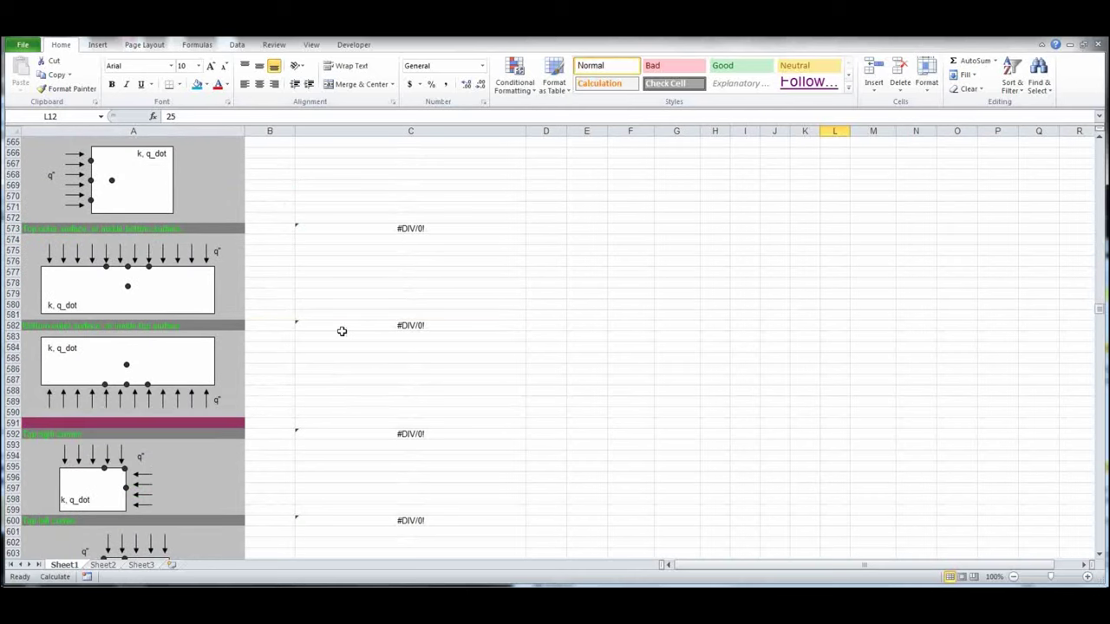
# - Examine the COMPOSITE SOLIDS 1 parameters and interface cases, and the parameter list of COMPOSITE SOLIDS 2
pyautogui.scroll(-20, 342, 330)
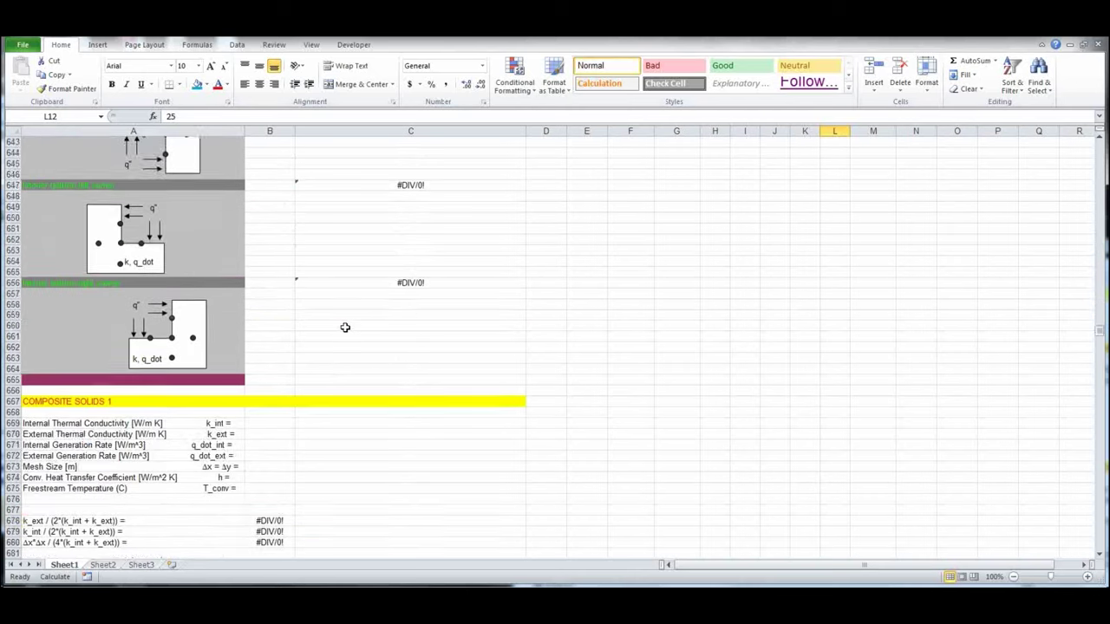
pyautogui.scroll(-7, 345, 324)
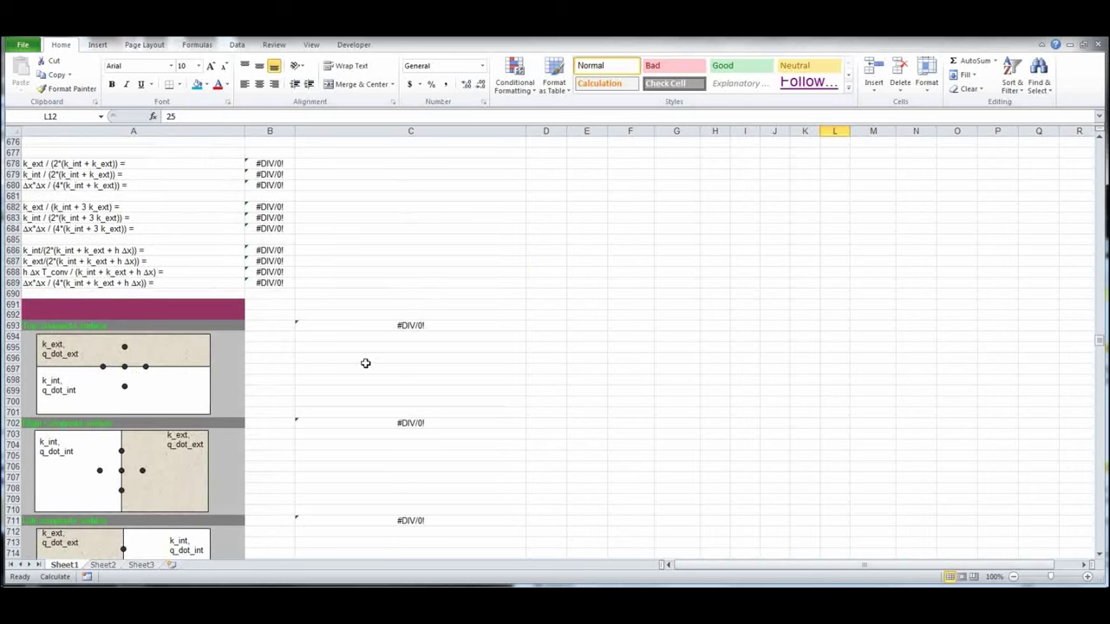
pyautogui.scroll(5, 367, 362)
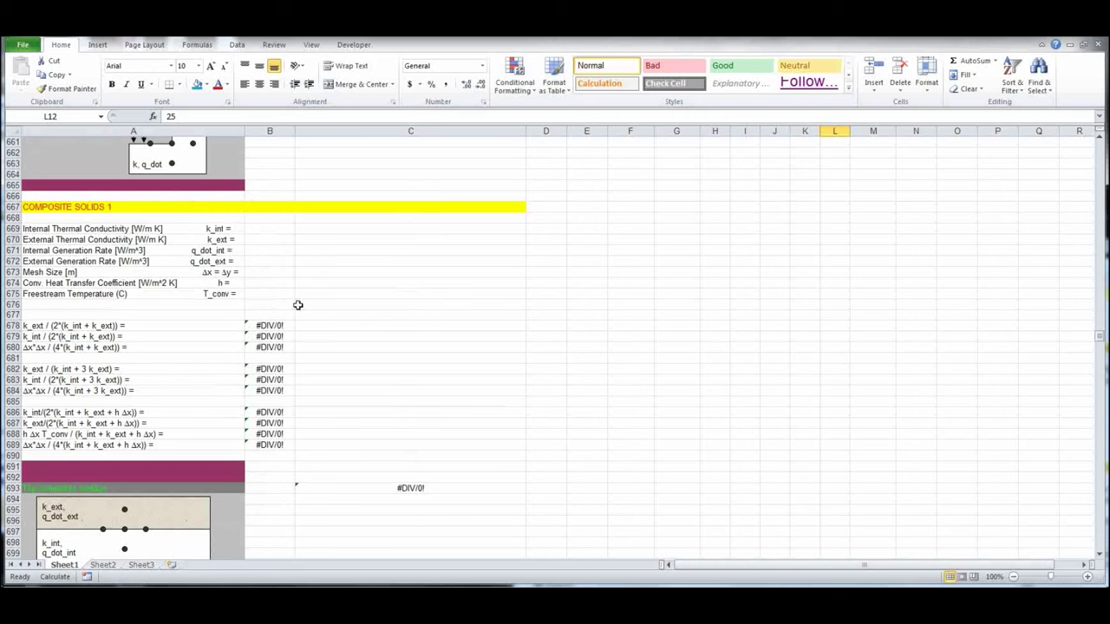
pyautogui.scroll(-5, 485, 409)
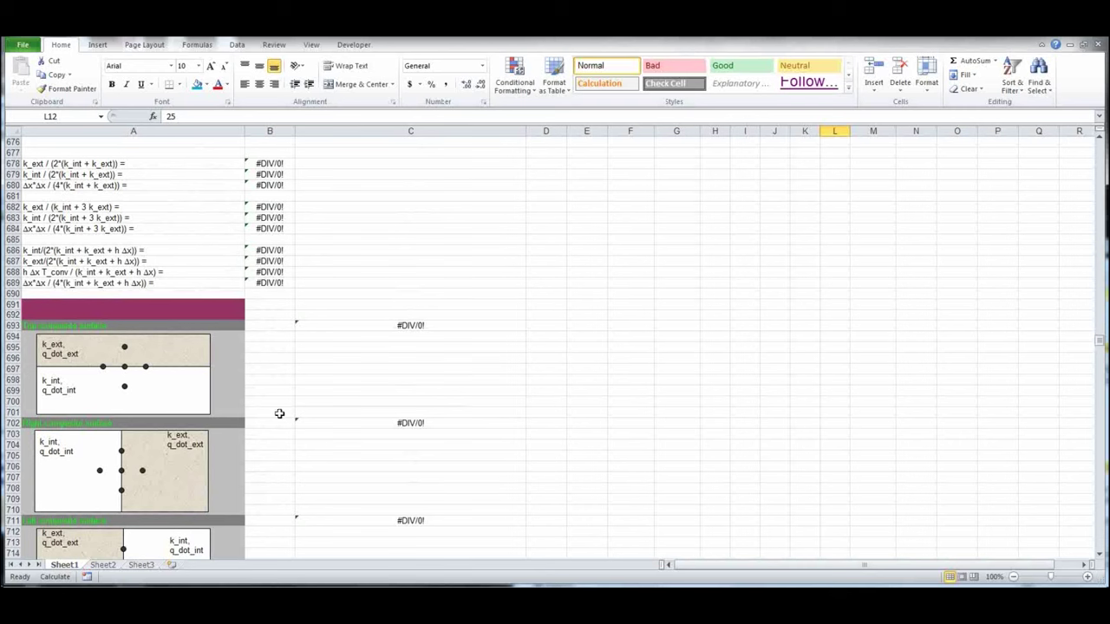
pyautogui.scroll(-20, 256, 434)
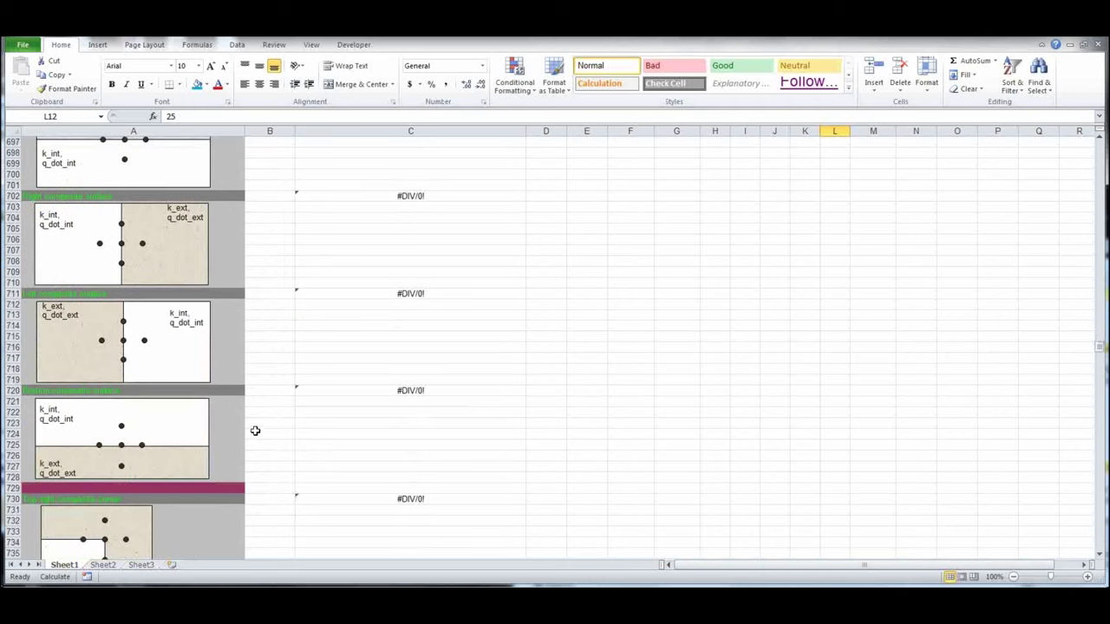
pyautogui.scroll(-20, 254, 433)
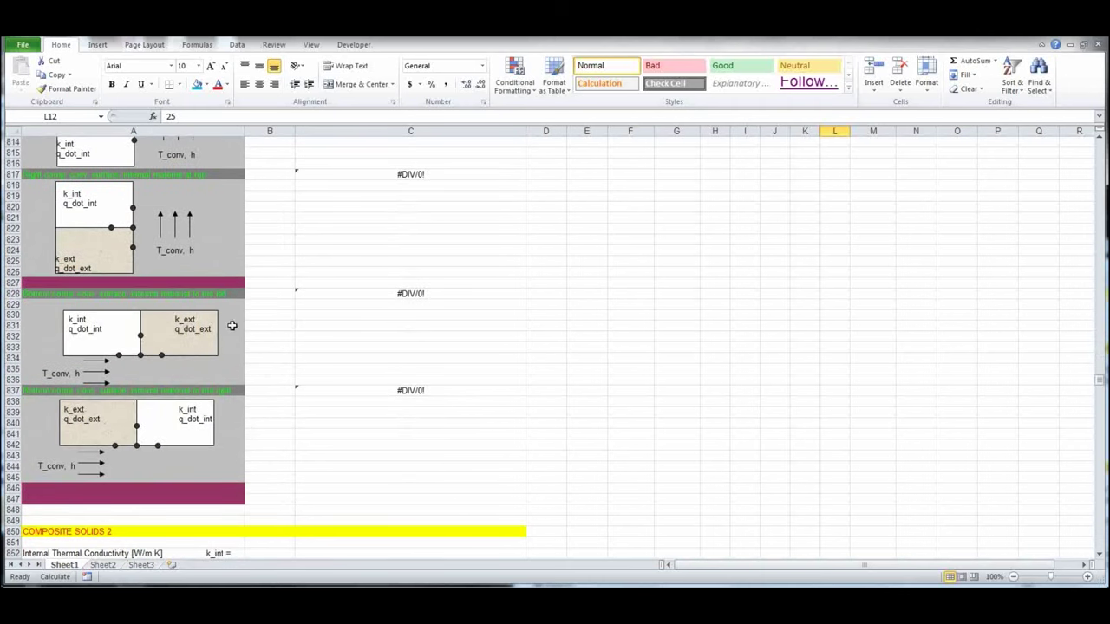
pyautogui.scroll(-9, 282, 403)
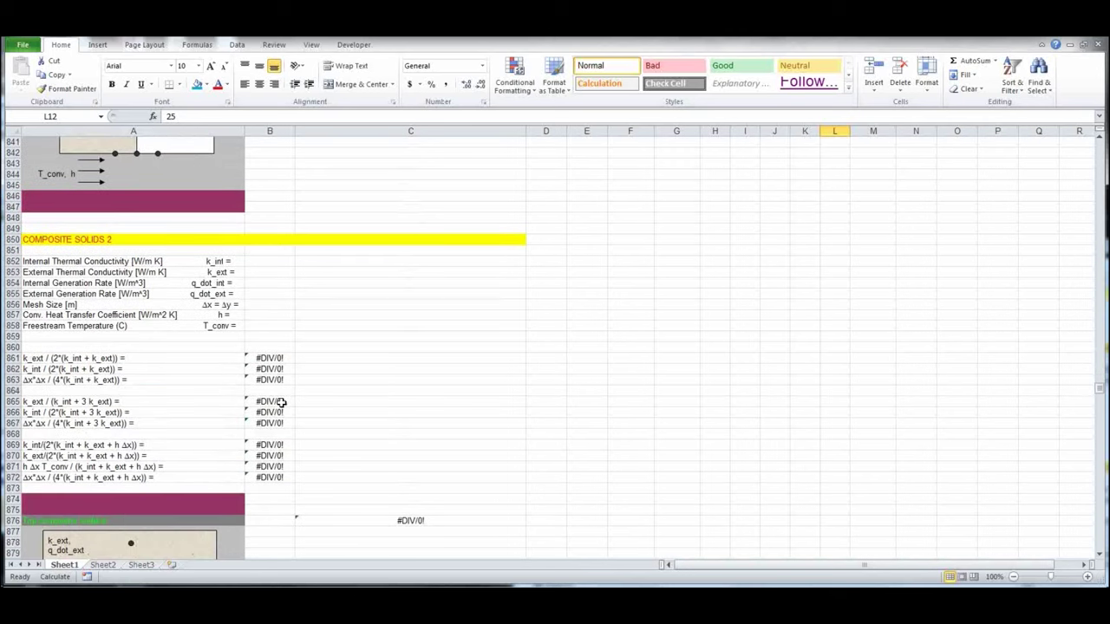
# - In the RADIATION AND CONVECTION BOUNDARY 1 parameters, set the surface emissivity to 0.8 and the surroundings temperature to 298 K
pyautogui.scroll(-20, 373, 424)
pyautogui.scroll(-17, 370, 411)
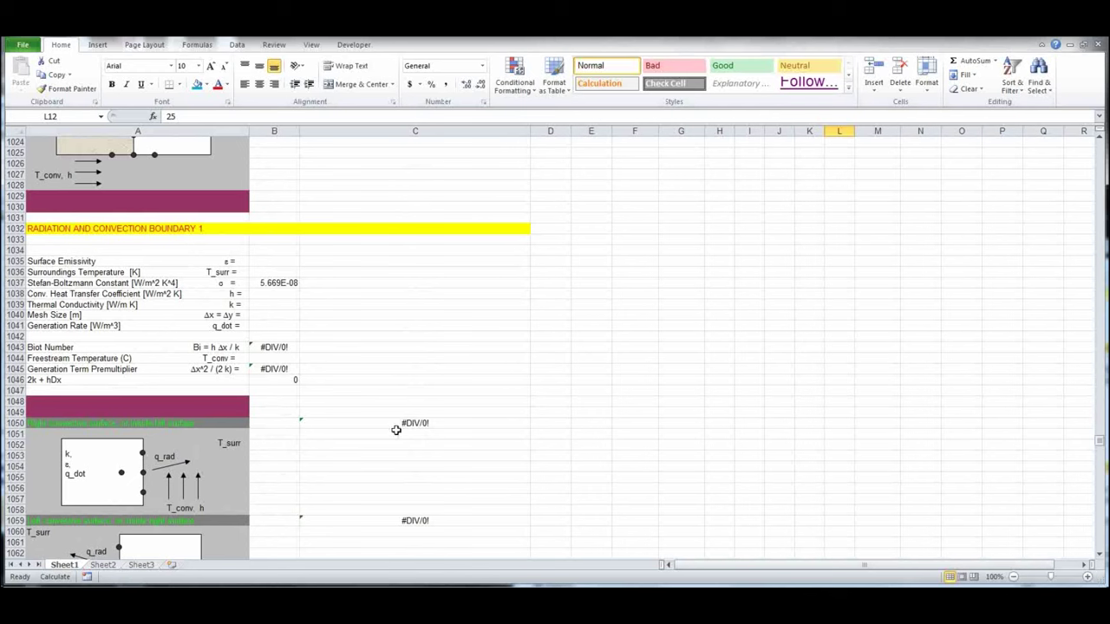
pyautogui.click(275, 260)
pyautogui.write('.8')
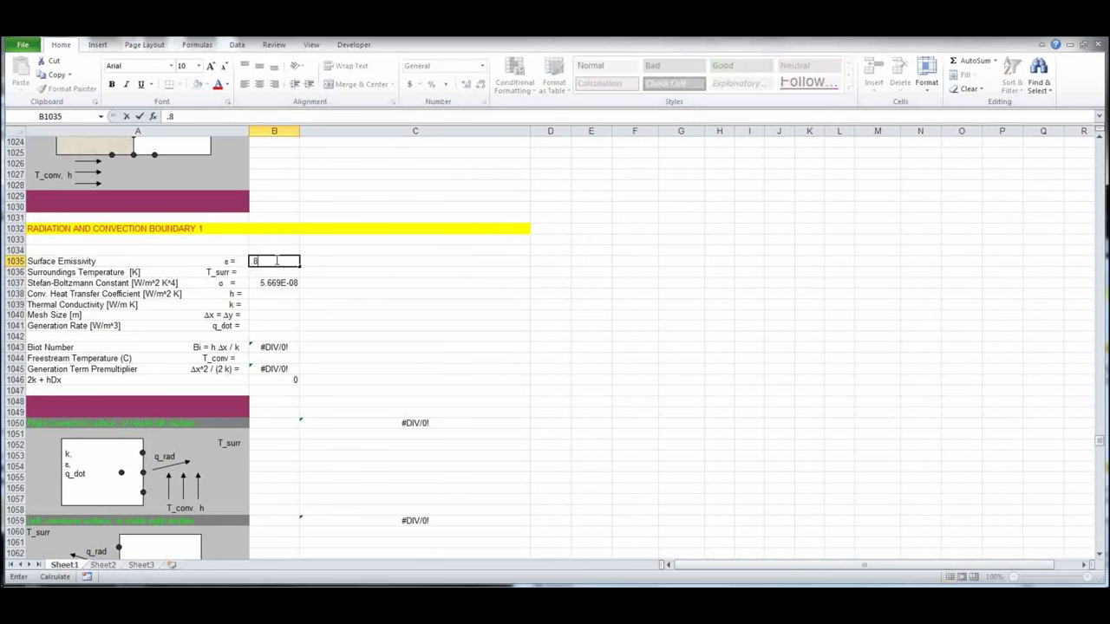
pyautogui.press('Return')
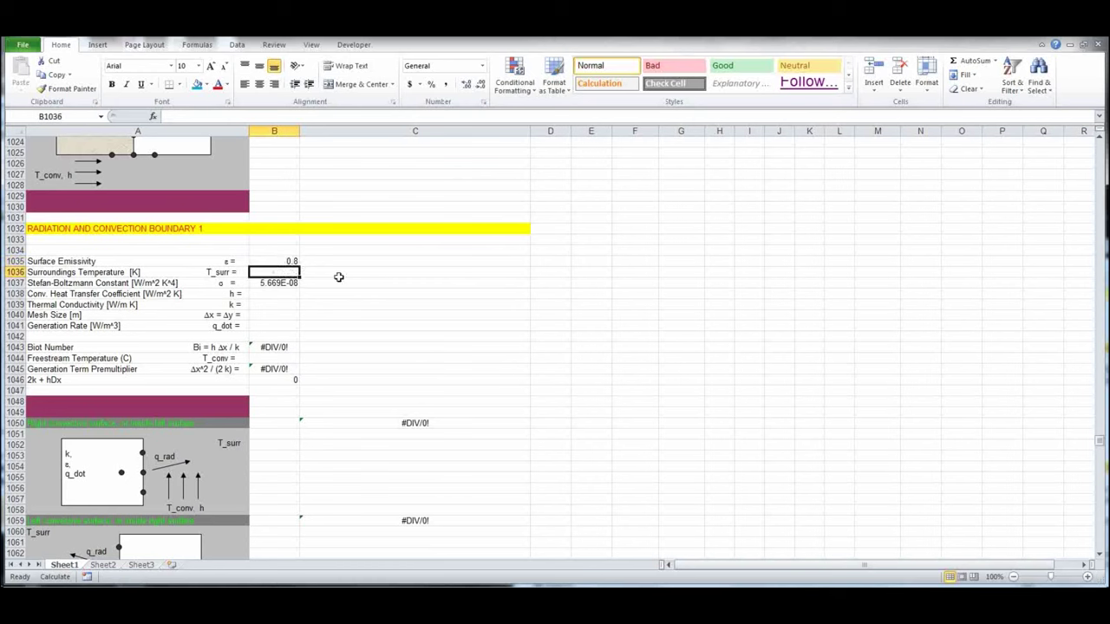
pyautogui.write('298')
pyautogui.press('Return')
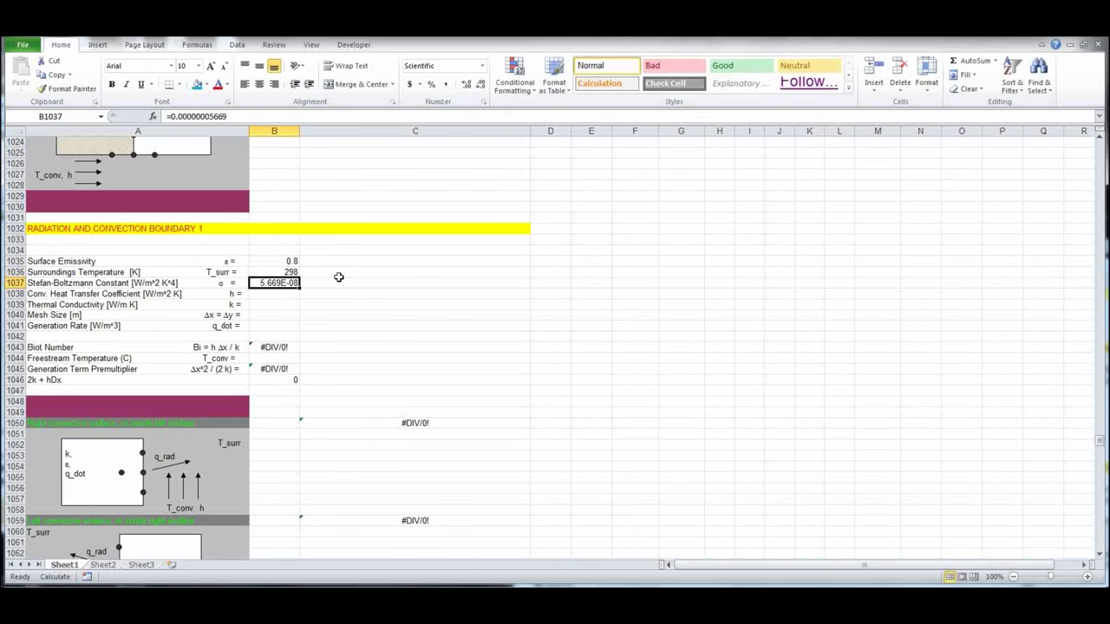
# - Set the RADIATION AND CONVECTION BOUNDARY 1 heat transfer coefficient to 25, thermal conductivity to 200 and mesh size to 0.001
pyautogui.click(257, 294)
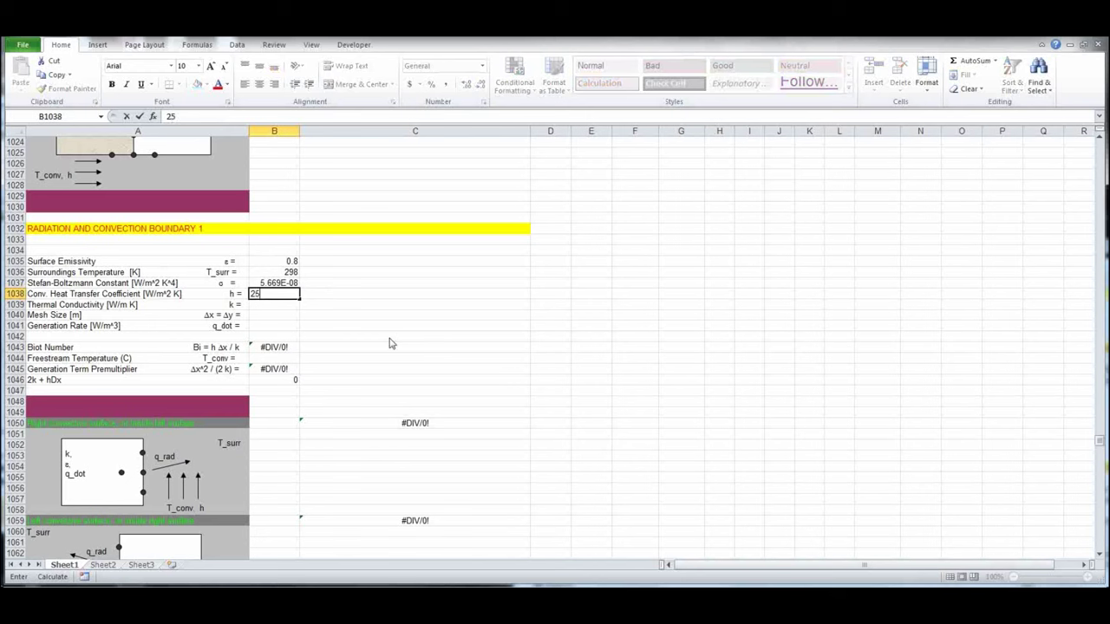
pyautogui.write('25')
pyautogui.press('Return')
pyautogui.write('200')
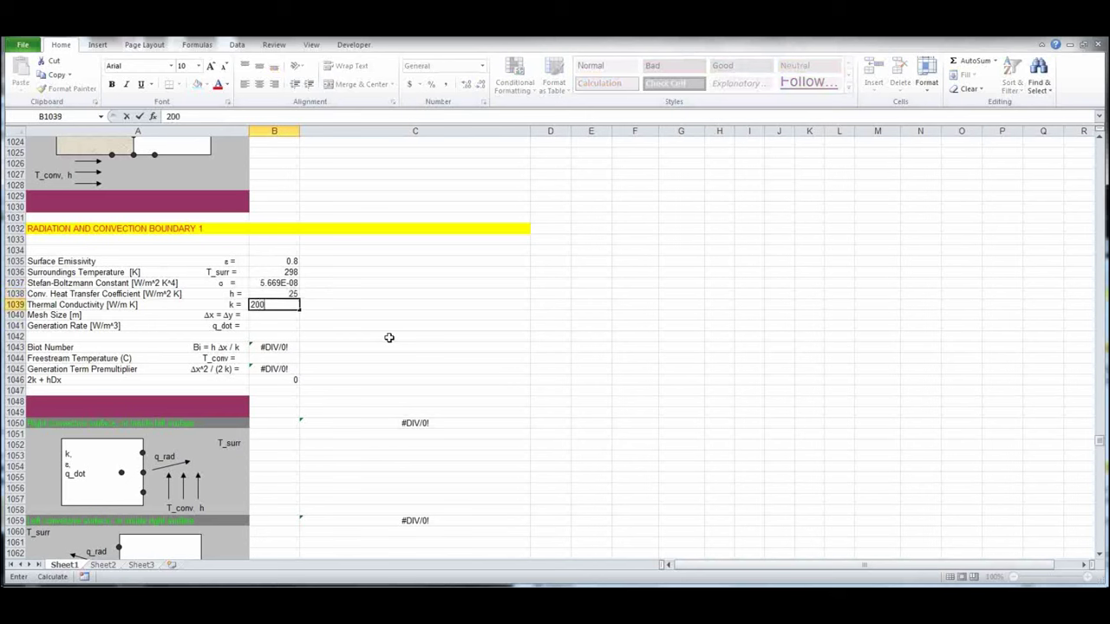
pyautogui.press('Return')
pyautogui.write('0.001')
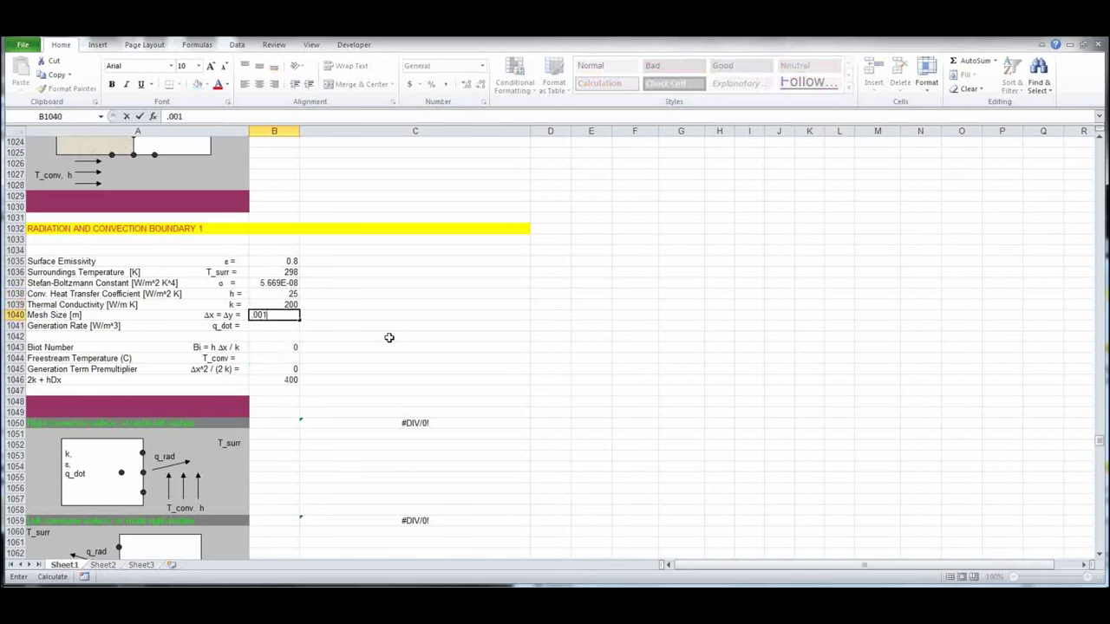
pyautogui.press('Return')
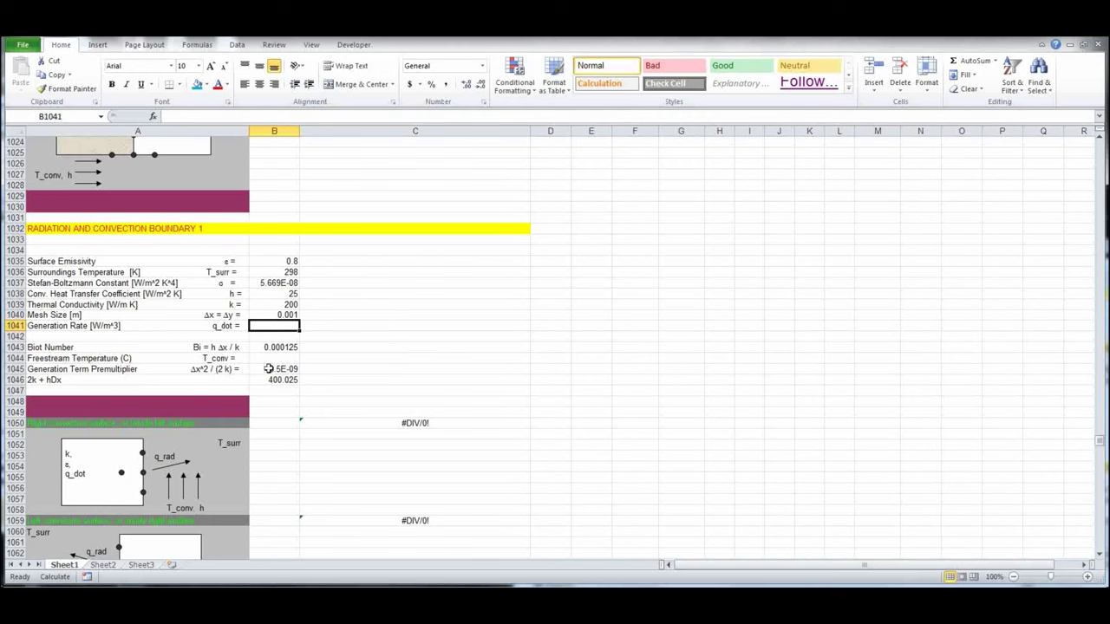
# - Set the freestream temperature T_conv of RADIATION AND CONVECTION BOUNDARY 1 to 25 in B1044
pyautogui.click(281, 358)
pyautogui.write('2')
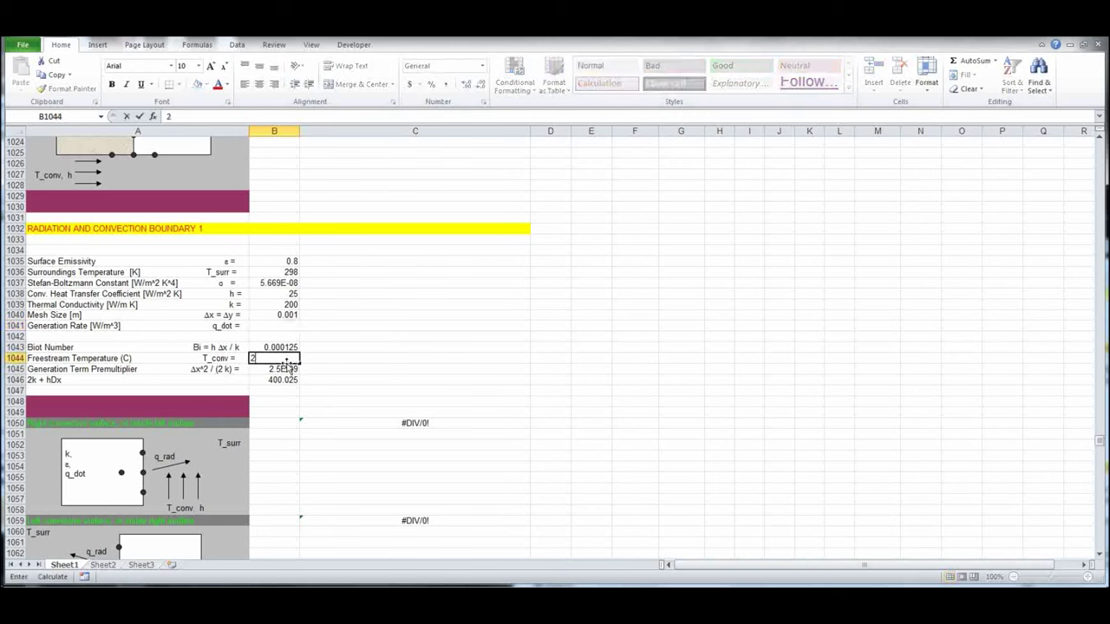
pyautogui.write('5')
pyautogui.press('Return')
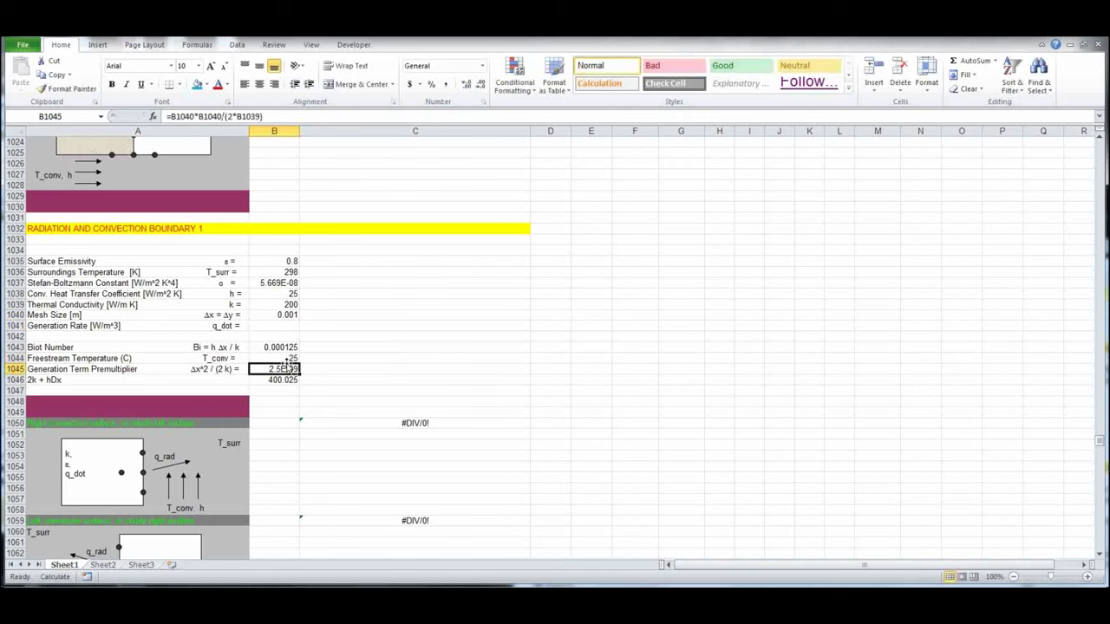
# - Re-enter the unchanged right-surface formula in C1050 and left-surface formula in C1059 so that they recalculate
pyautogui.click(449, 424)
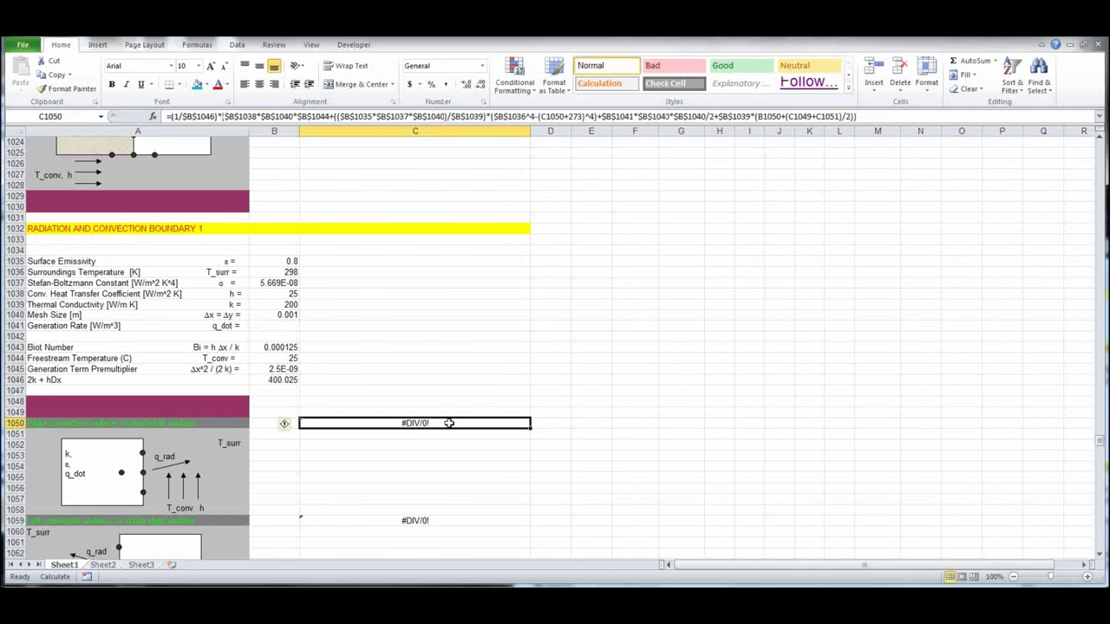
pyautogui.click(870, 116)
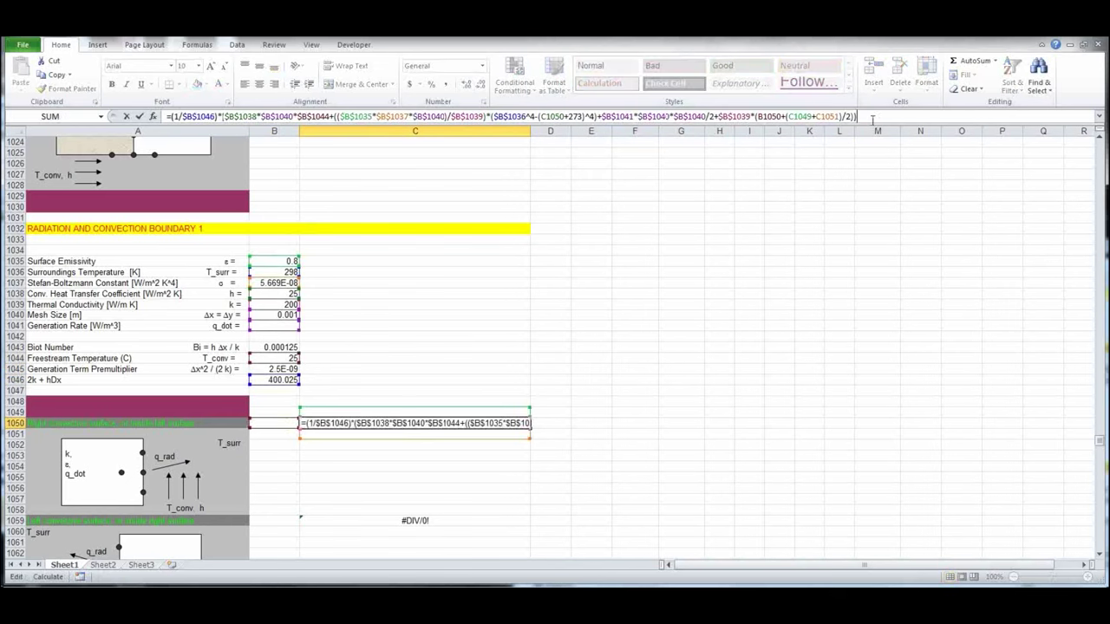
pyautogui.press('Return')
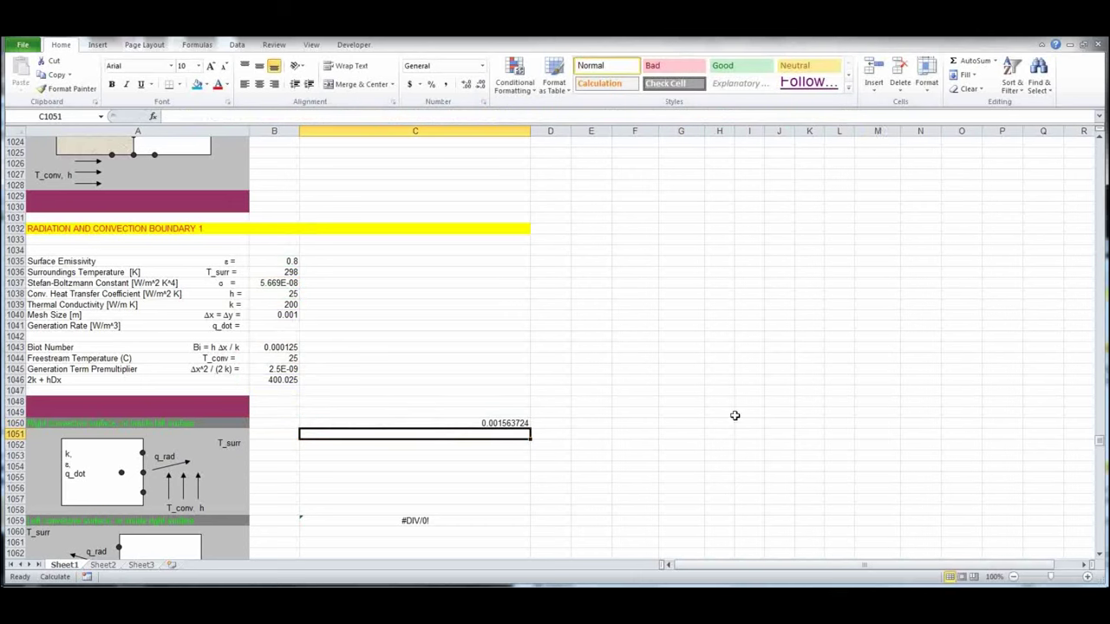
pyautogui.scroll(-3, 734, 415)
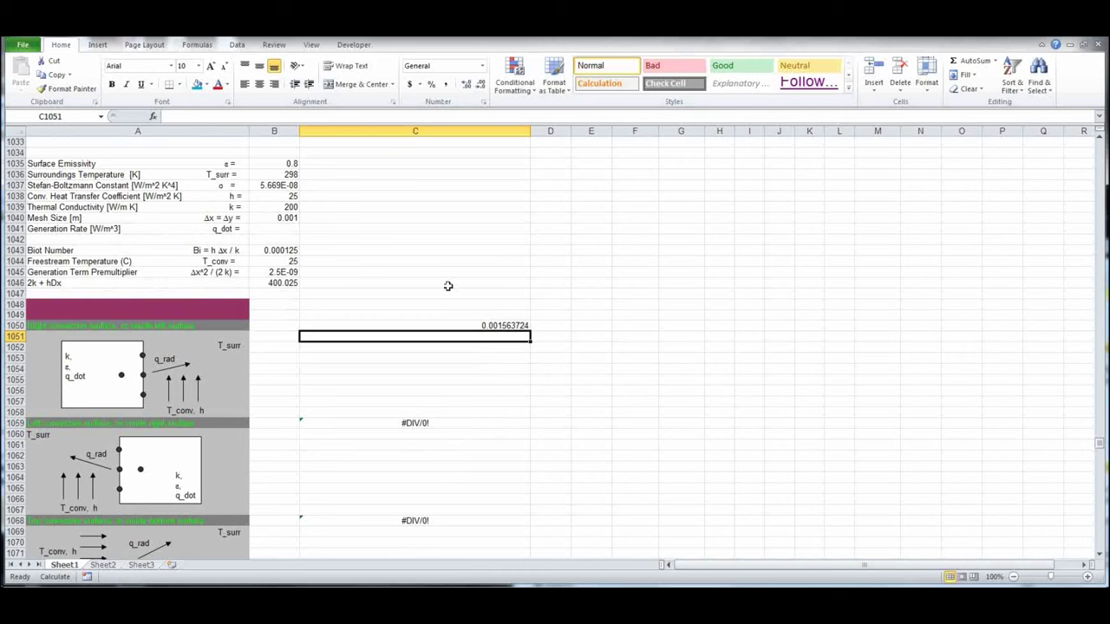
pyautogui.click(455, 422)
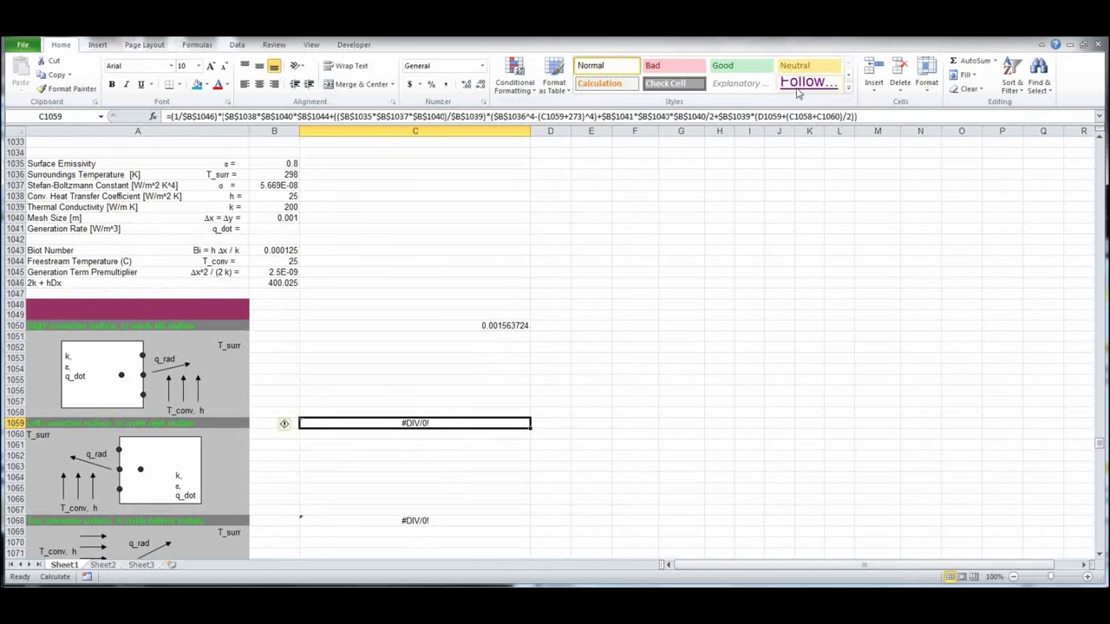
pyautogui.click(895, 118)
pyautogui.press('Return')
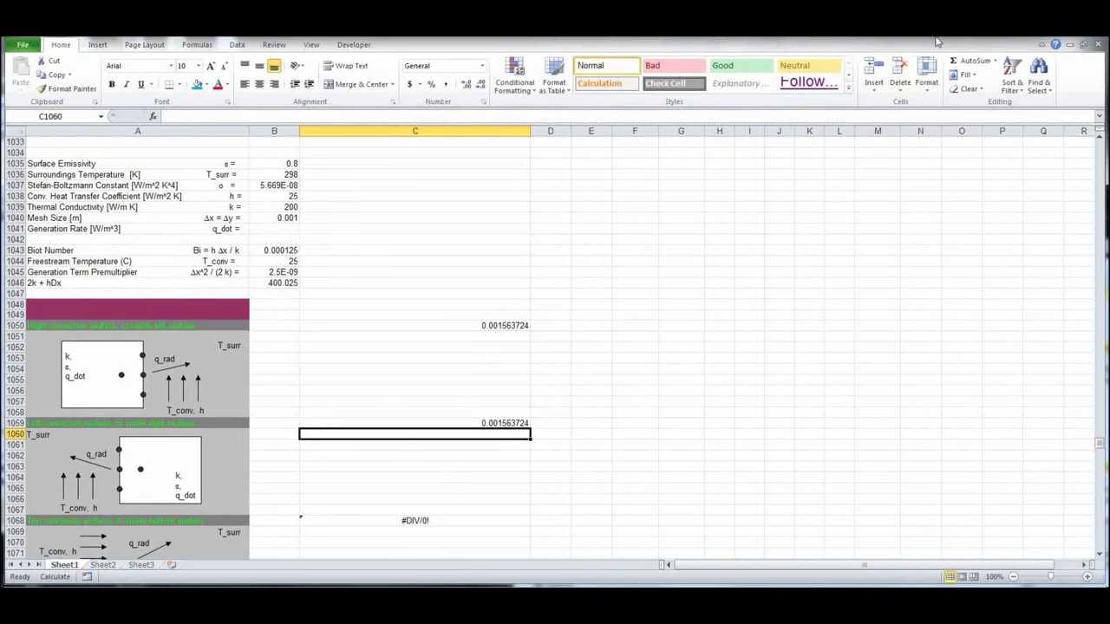
# - Look through the surface and corner cases of RADIATION AND CONVECTION BOUNDARY 1 and 2 and the RADIATION BOUNDARY section
pyautogui.scroll(-7, 614, 381)
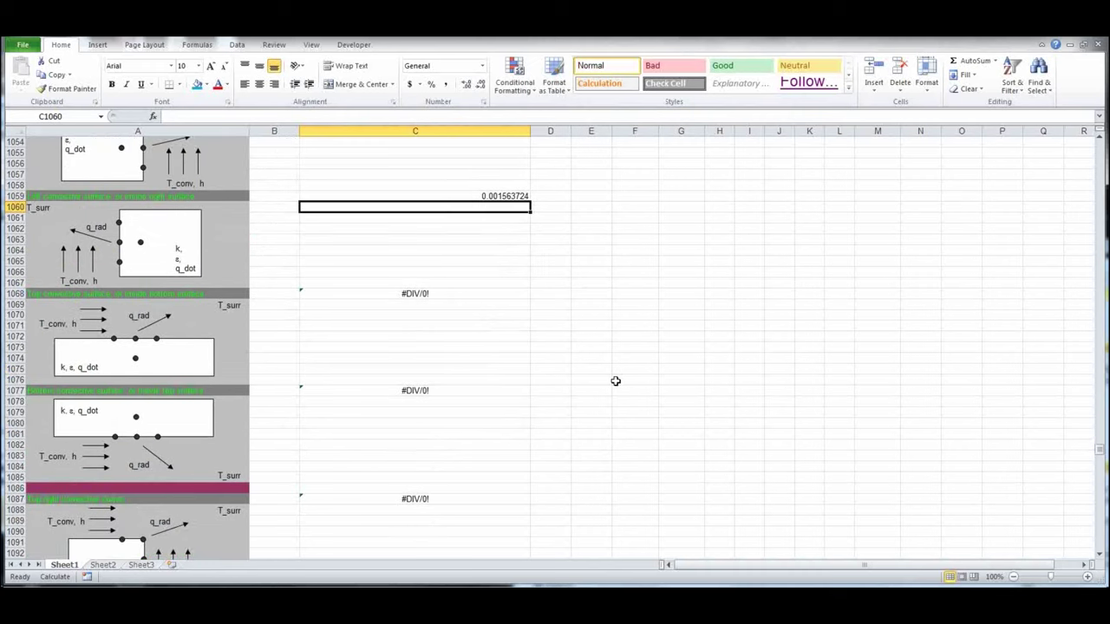
pyautogui.scroll(-20, 615, 381)
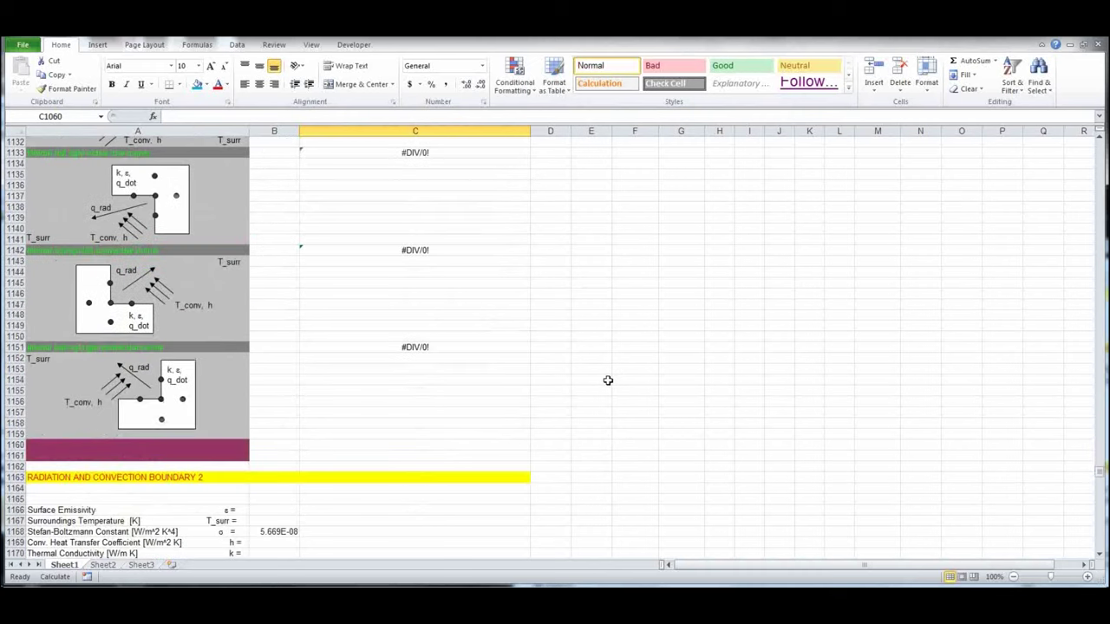
pyautogui.scroll(20, 606, 380)
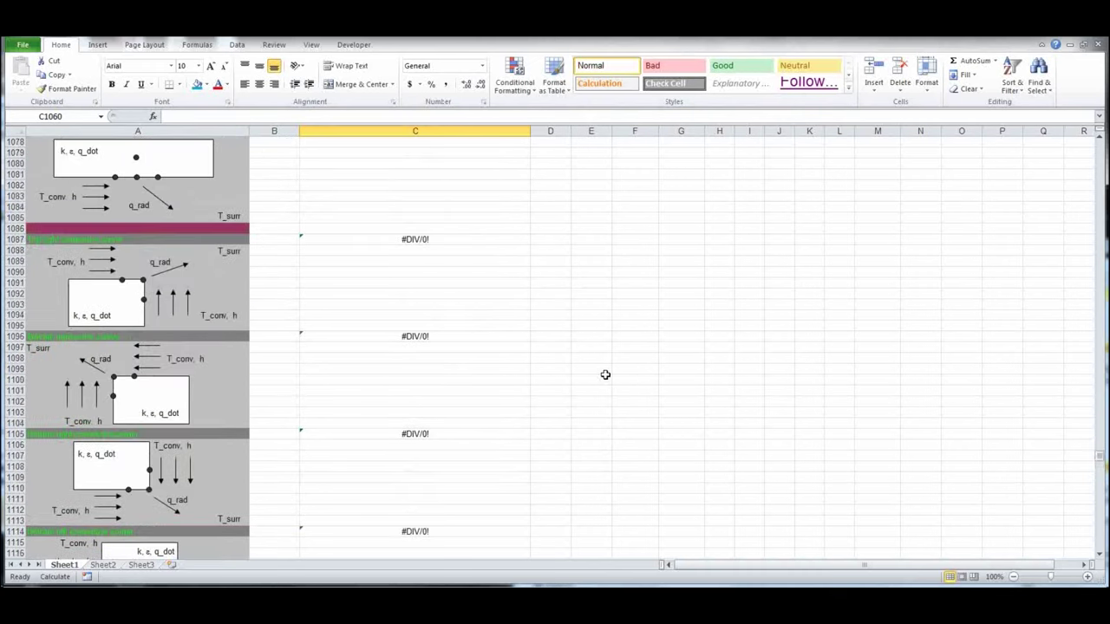
pyautogui.scroll(8, 605, 372)
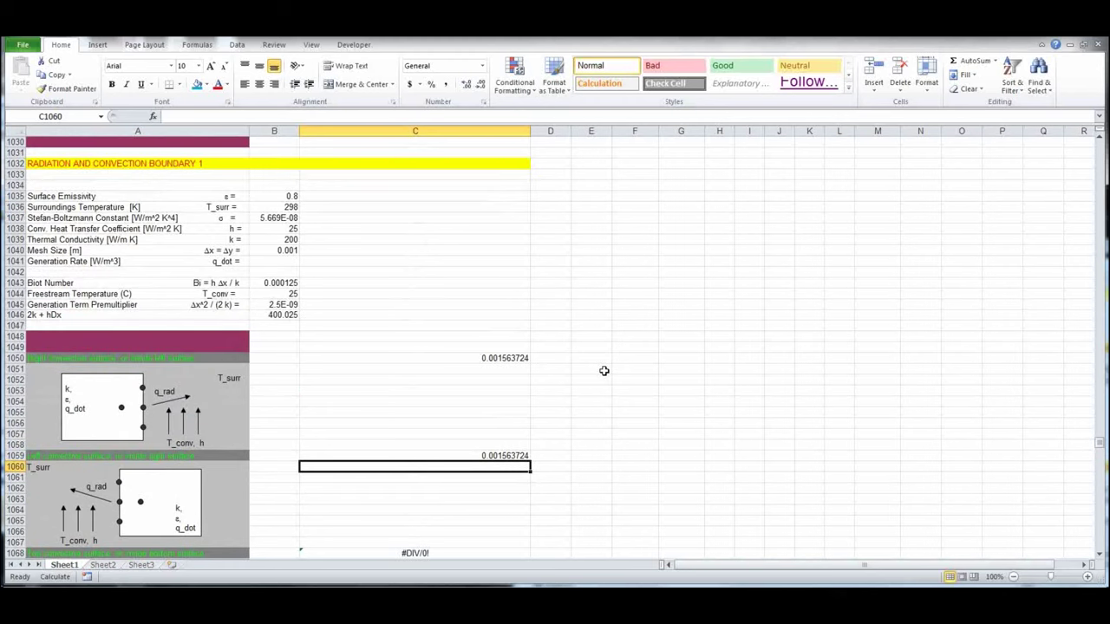
pyautogui.scroll(-20, 604, 371)
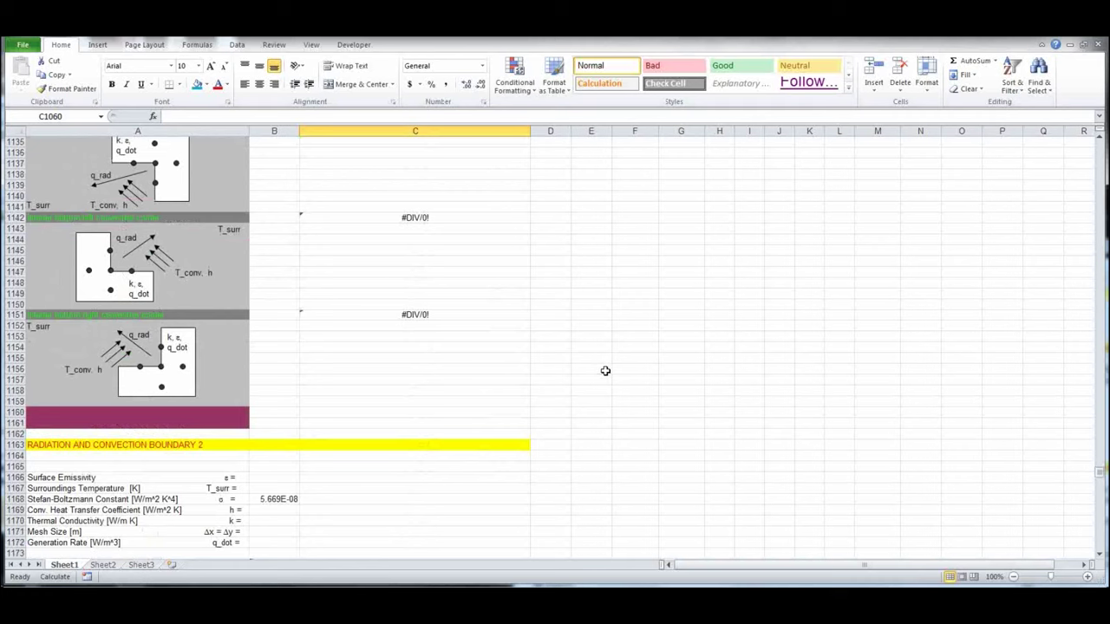
pyautogui.scroll(-5, 605, 371)
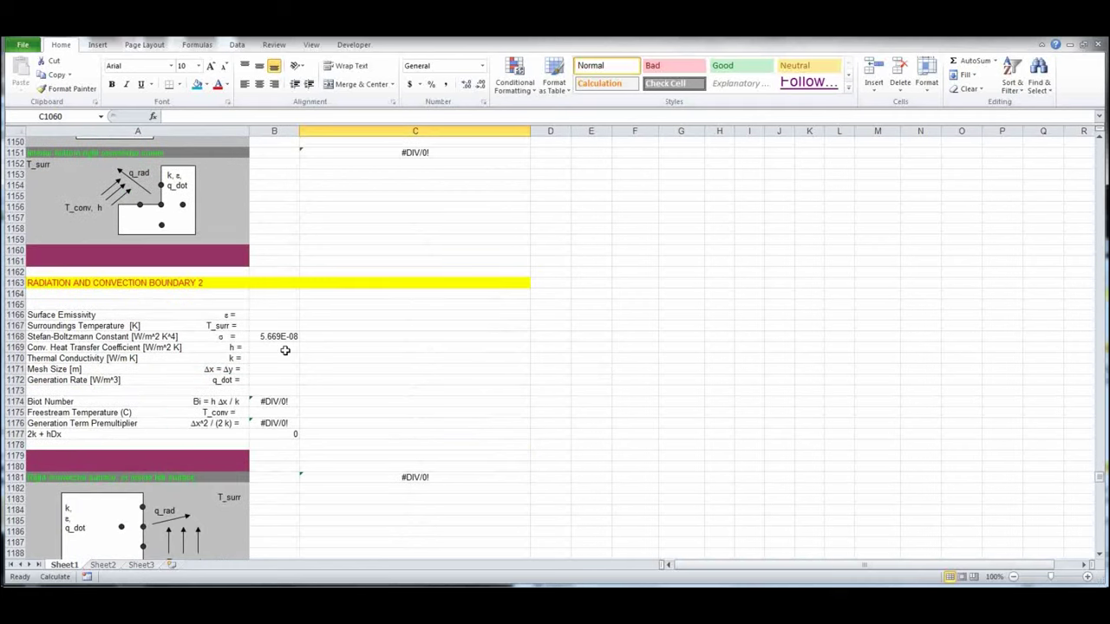
pyautogui.scroll(-16, 353, 368)
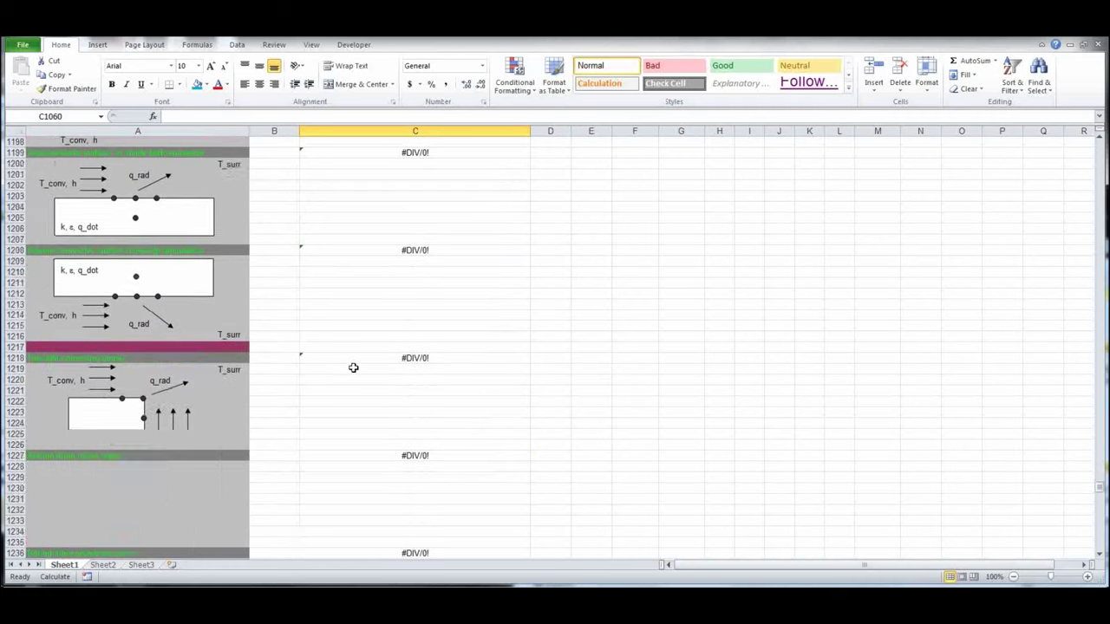
pyautogui.scroll(-20, 353, 368)
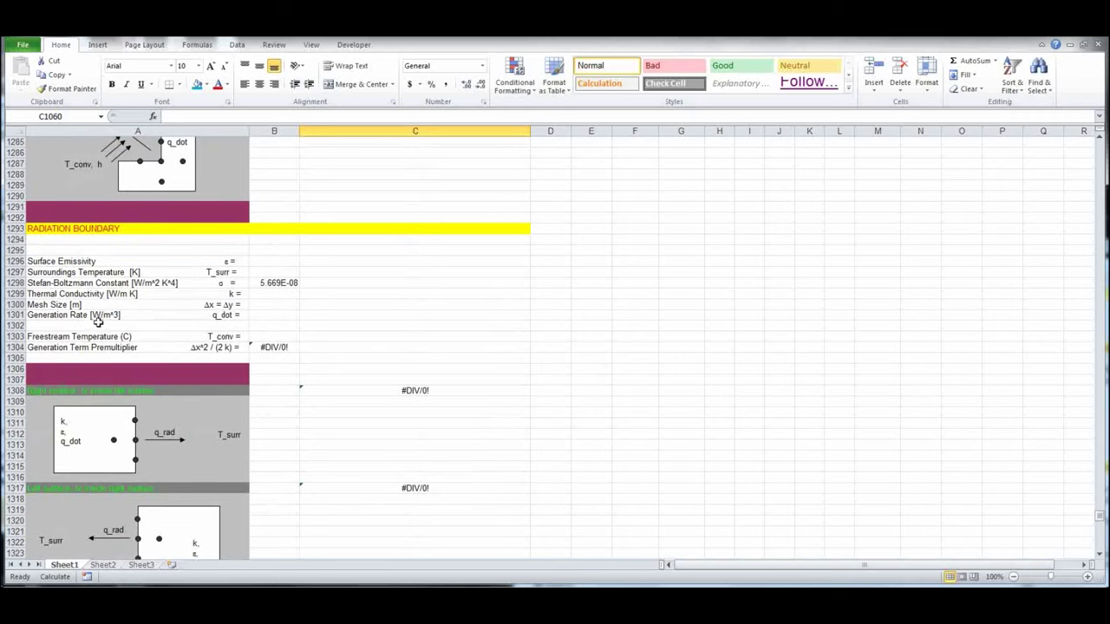
pyautogui.scroll(-20, 333, 463)
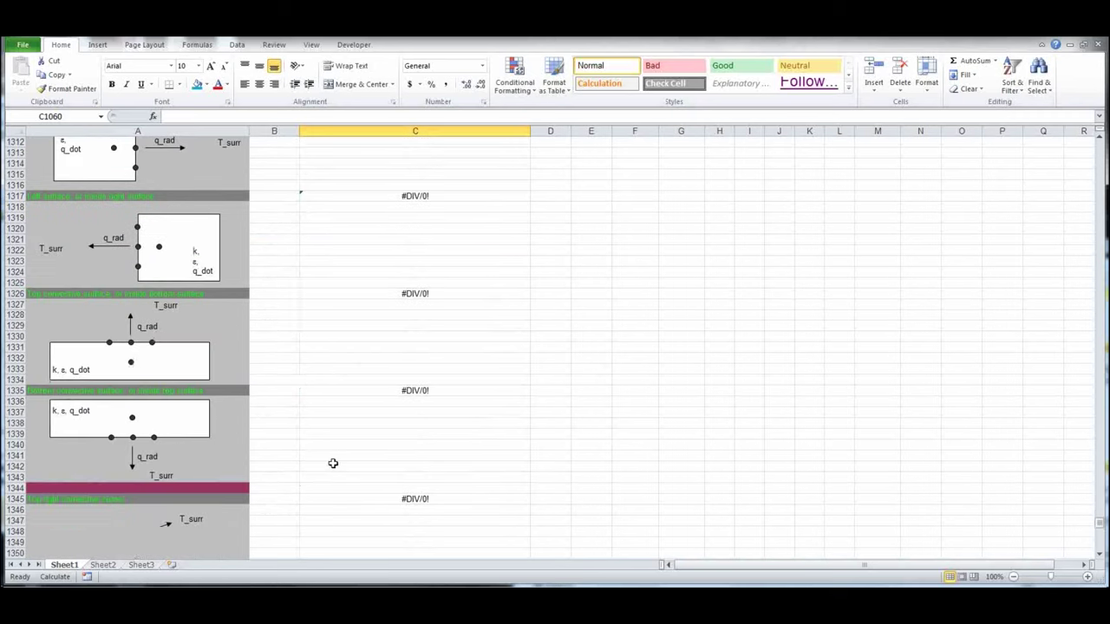
pyautogui.scroll(-11, 331, 451)
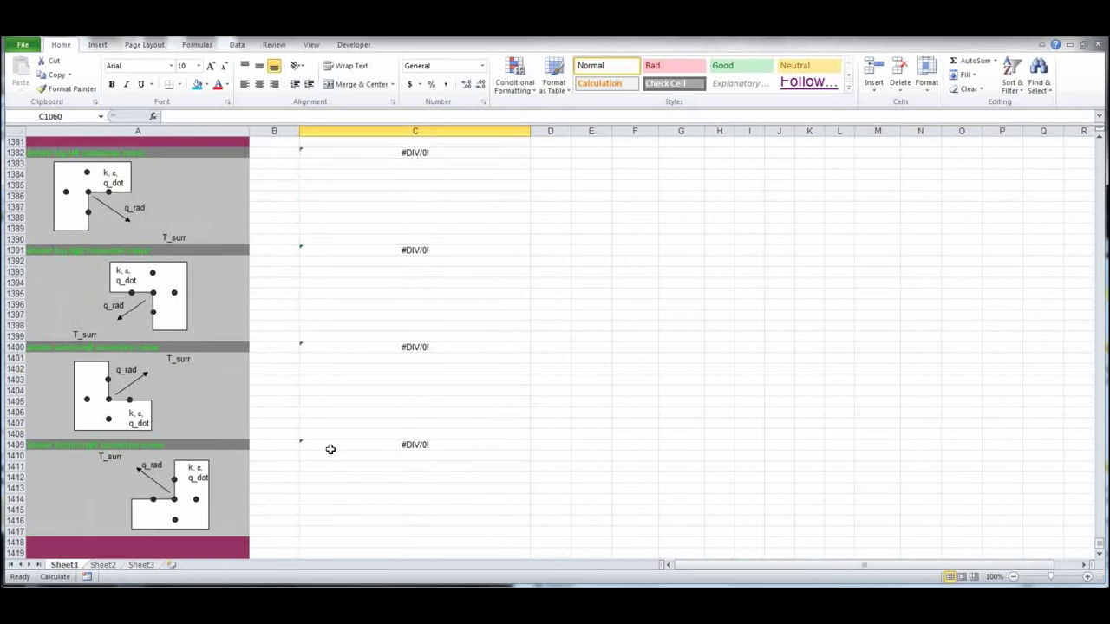
# - Look back through the boundary condition sections from RADIATION BOUNDARY to the INTERIOR NODE sections and the node grid in the first rows
pyautogui.scroll(20, 330, 448)
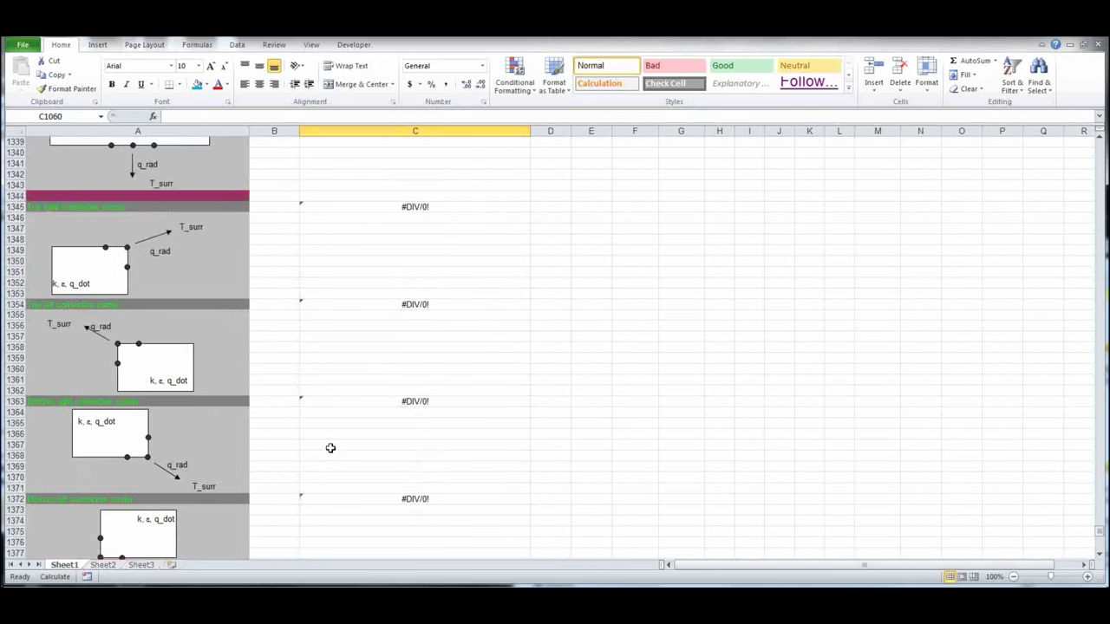
pyautogui.scroll(20, 329, 446)
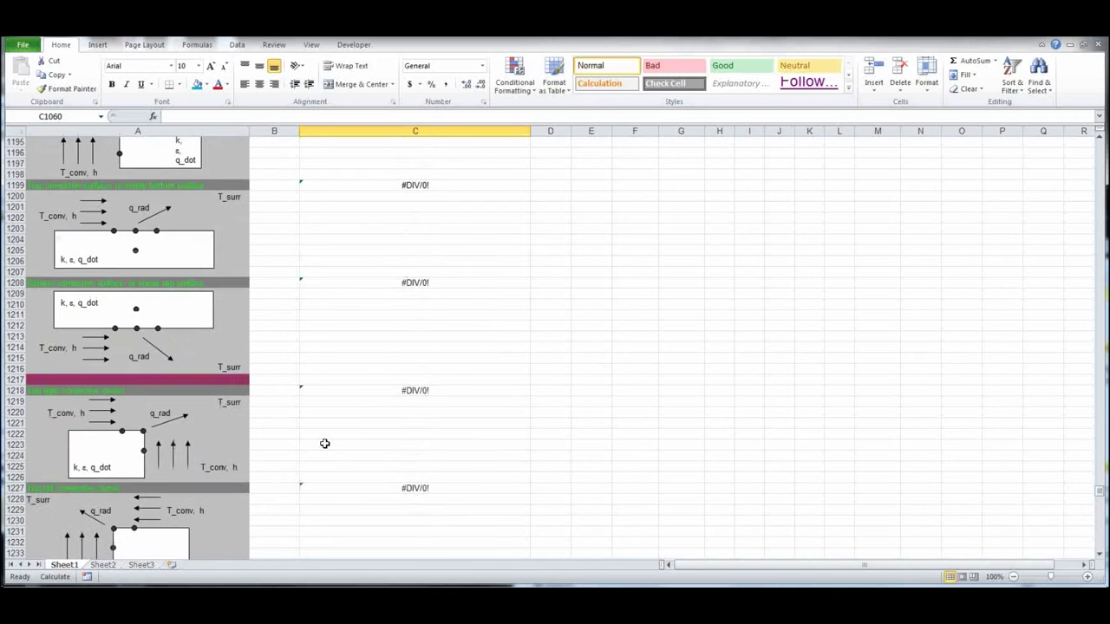
pyautogui.scroll(20, 323, 437)
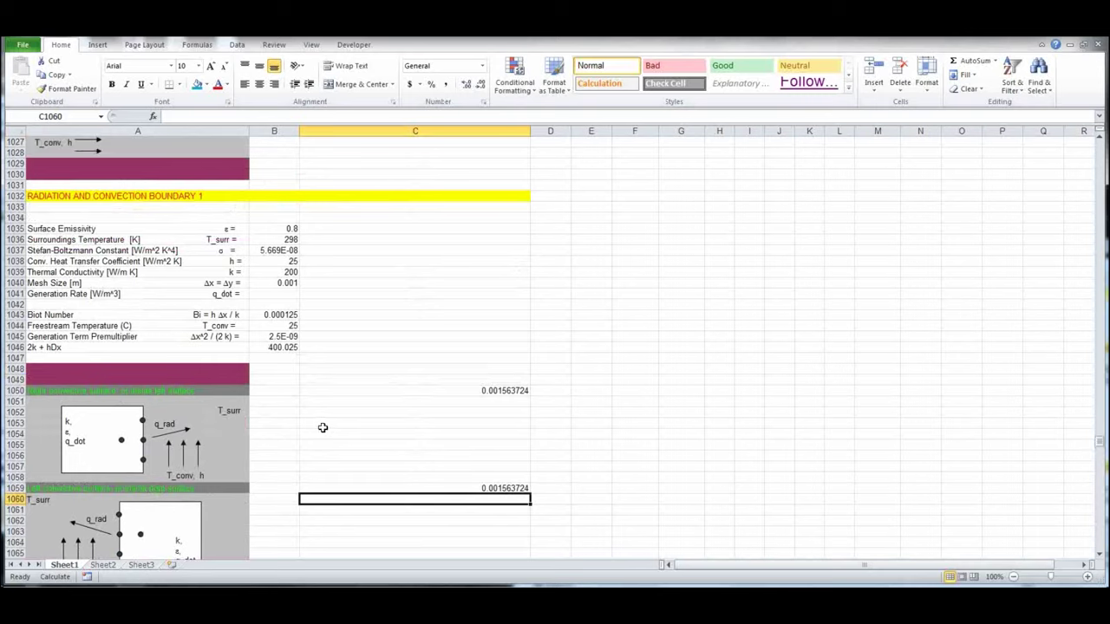
pyautogui.scroll(20, 322, 425)
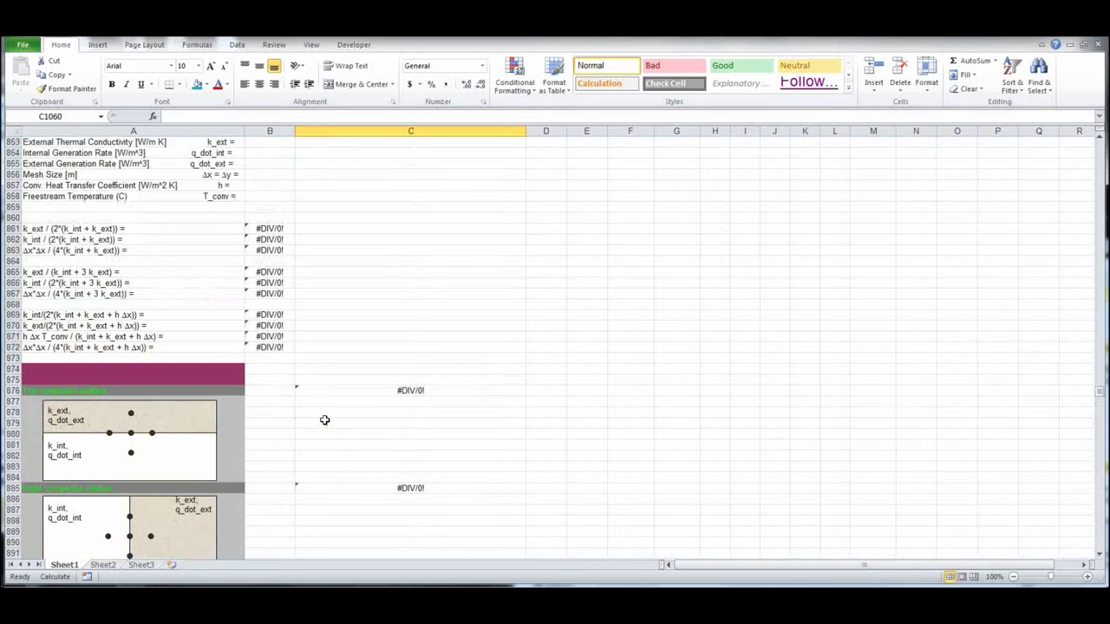
pyautogui.scroll(15, 326, 415)
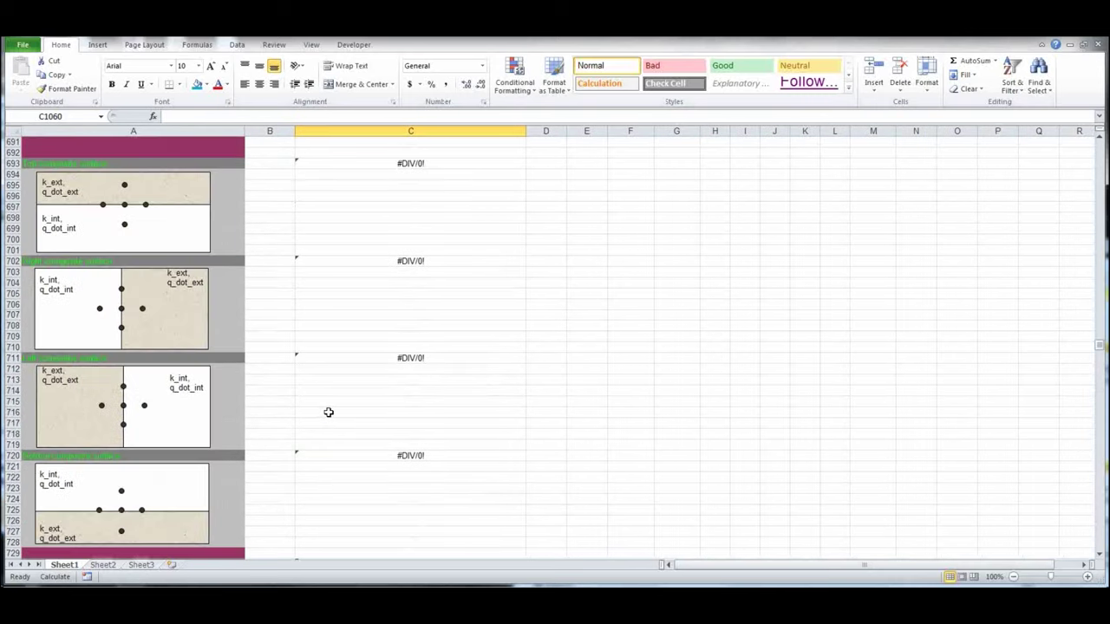
pyautogui.scroll(16, 328, 412)
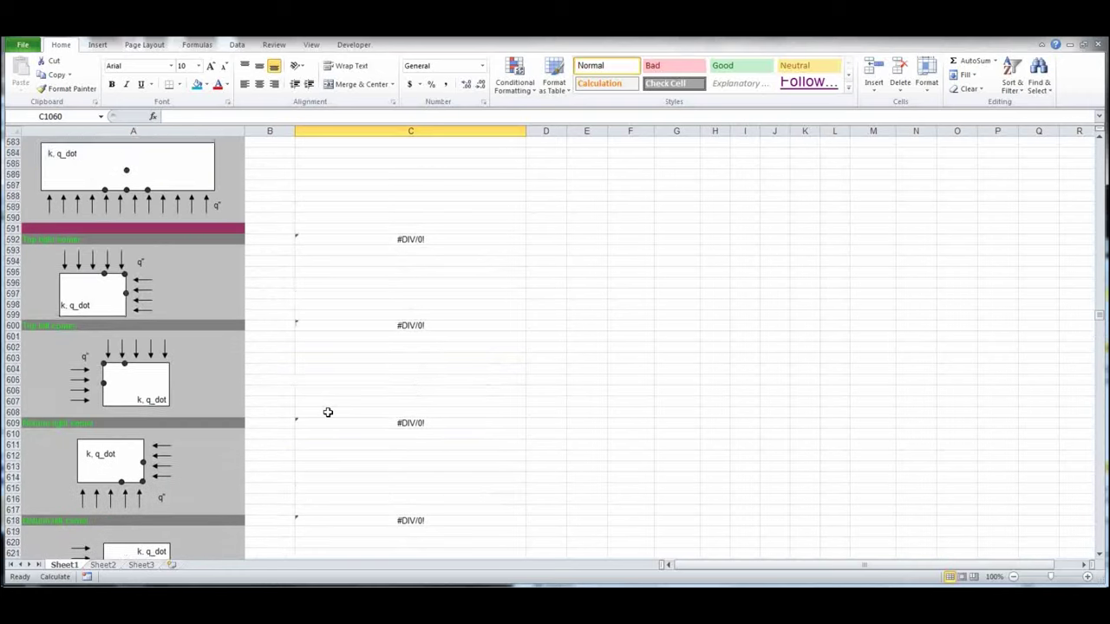
pyautogui.scroll(16, 327, 411)
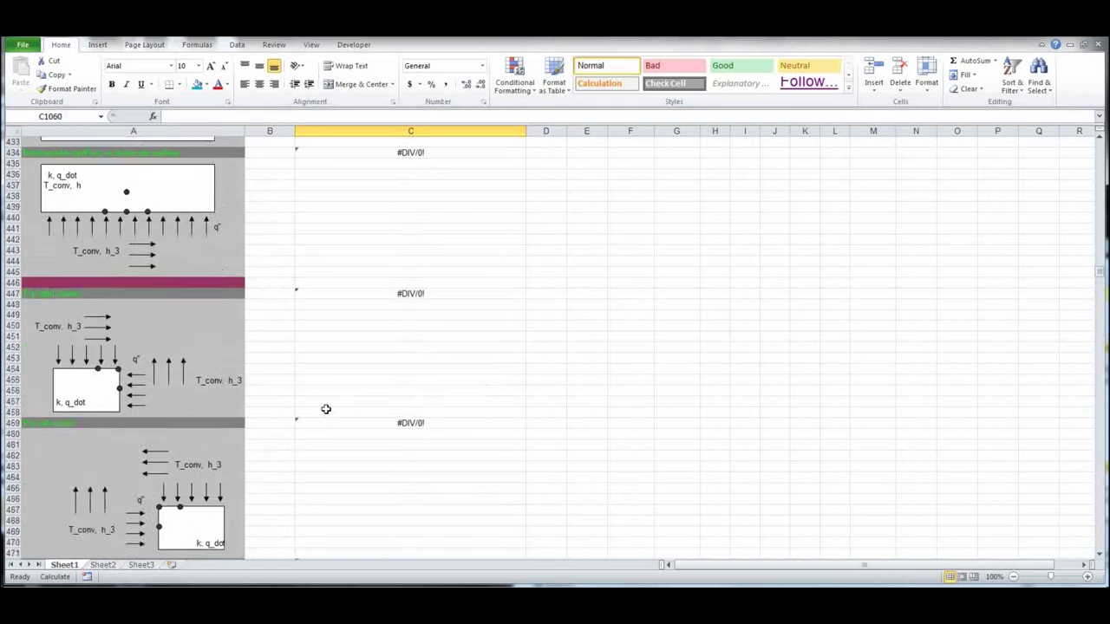
pyautogui.scroll(17, 327, 405)
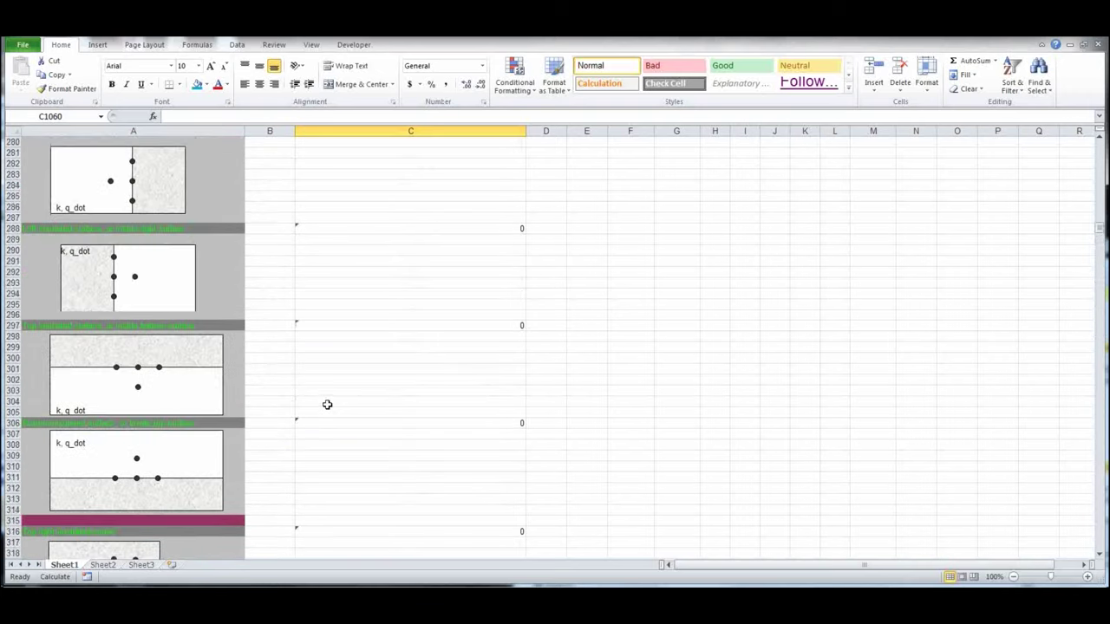
pyautogui.scroll(15, 328, 400)
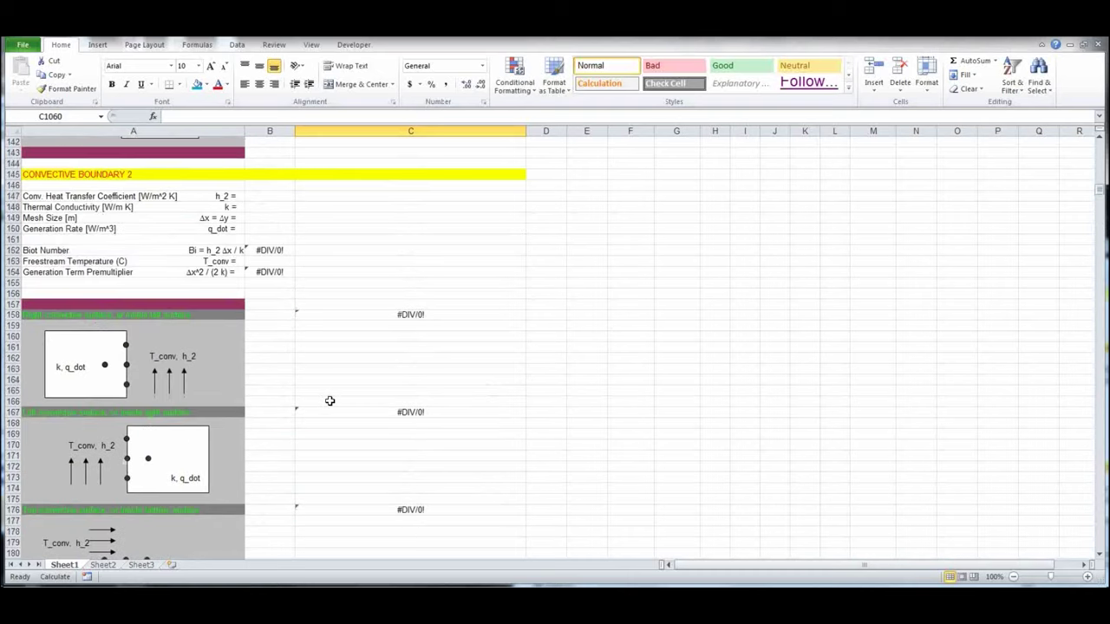
pyautogui.scroll(8, 328, 396)
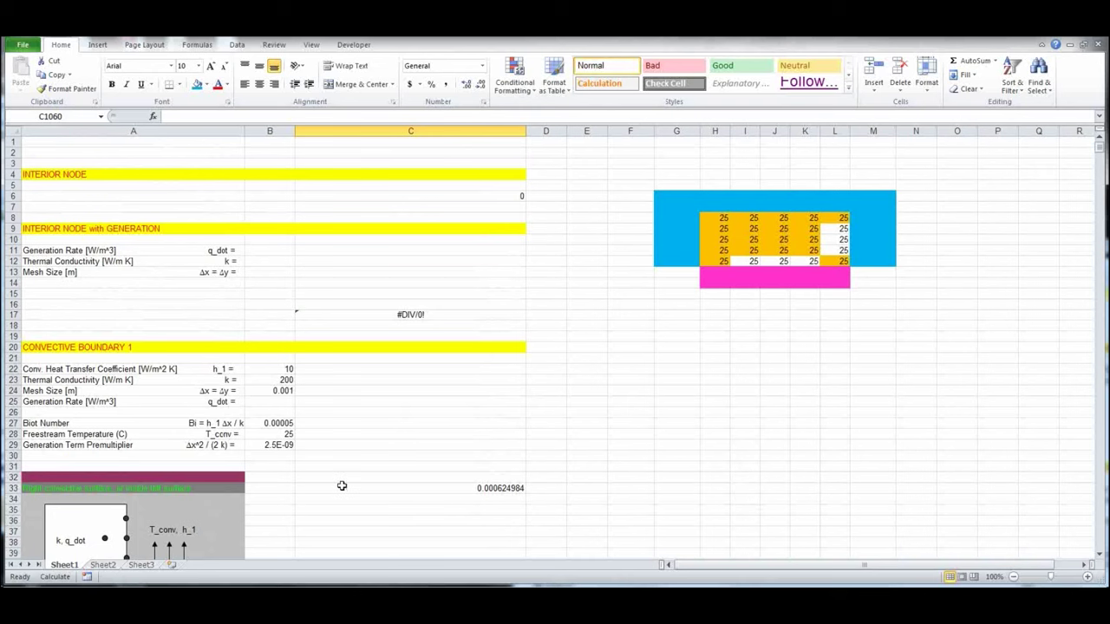
pyautogui.scroll(-5, 339, 481)
pyautogui.scroll(5, 339, 482)
# - Set the INTERIOR NODE with GENERATION generation rate to 5e07, thermal conductivity to 200 and mesh size to 0.001
pyautogui.click(263, 250)
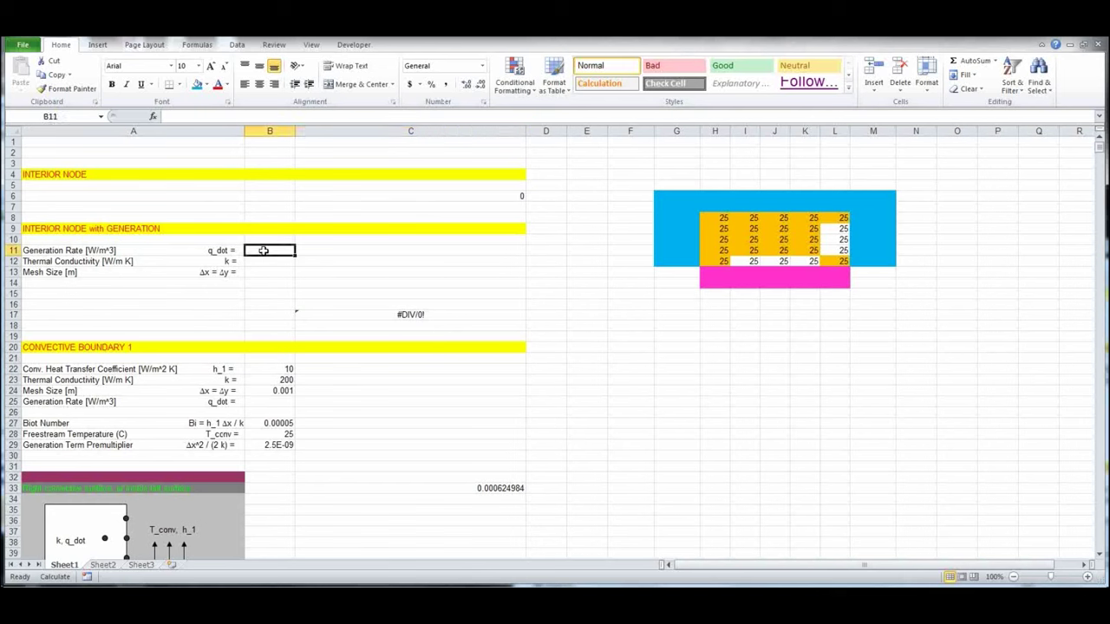
pyautogui.write('5e07')
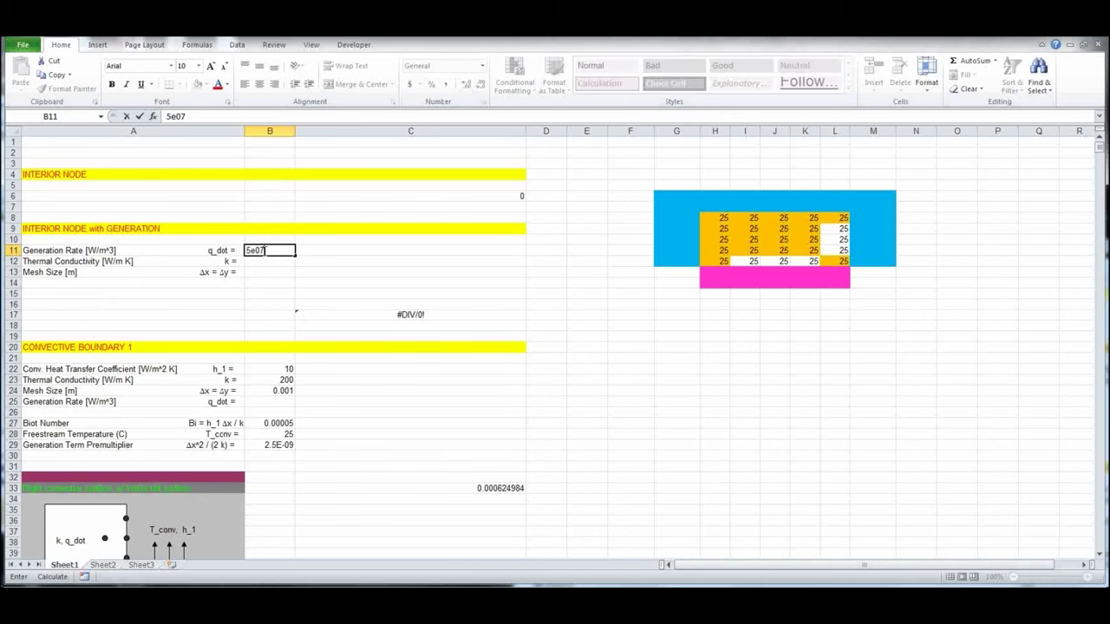
pyautogui.press('Return')
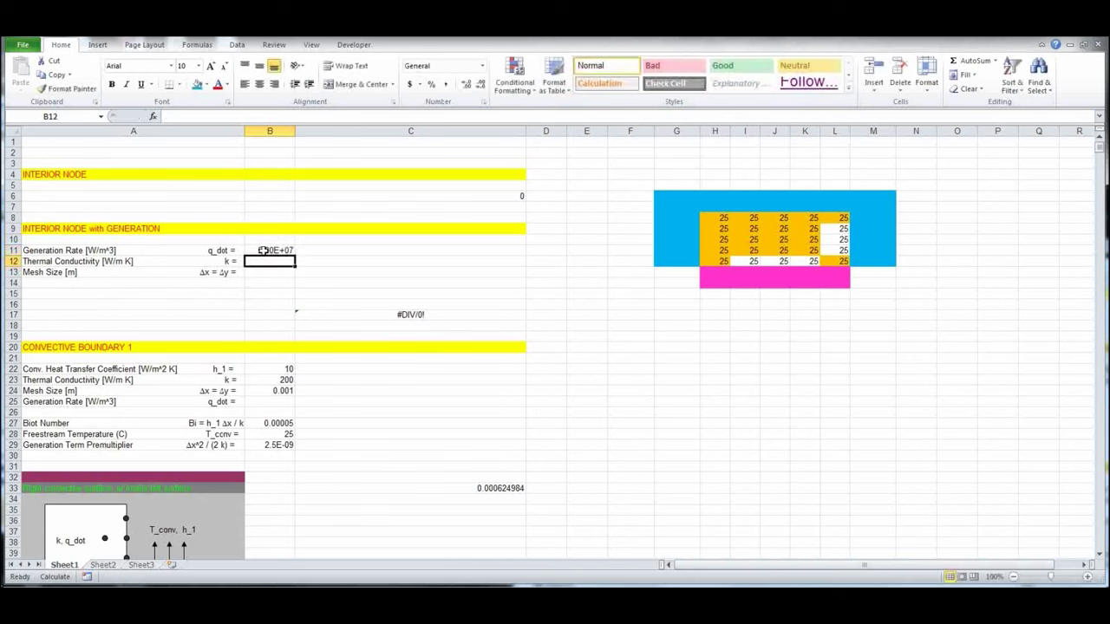
pyautogui.write('200')
pyautogui.press('Return')
pyautogui.write('.001')
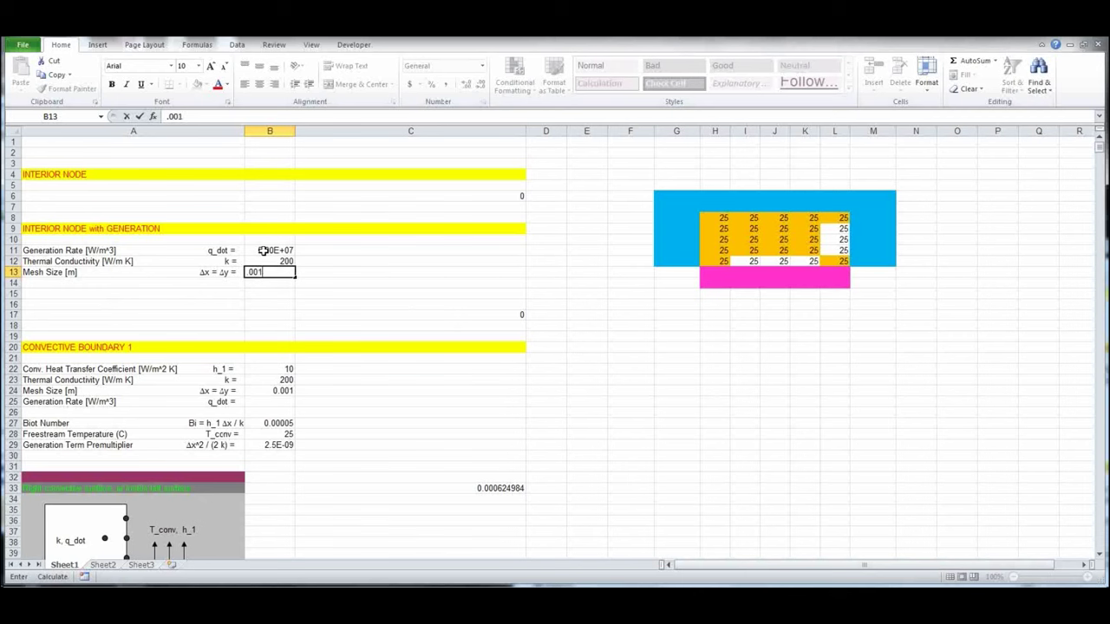
pyautogui.press('Return')
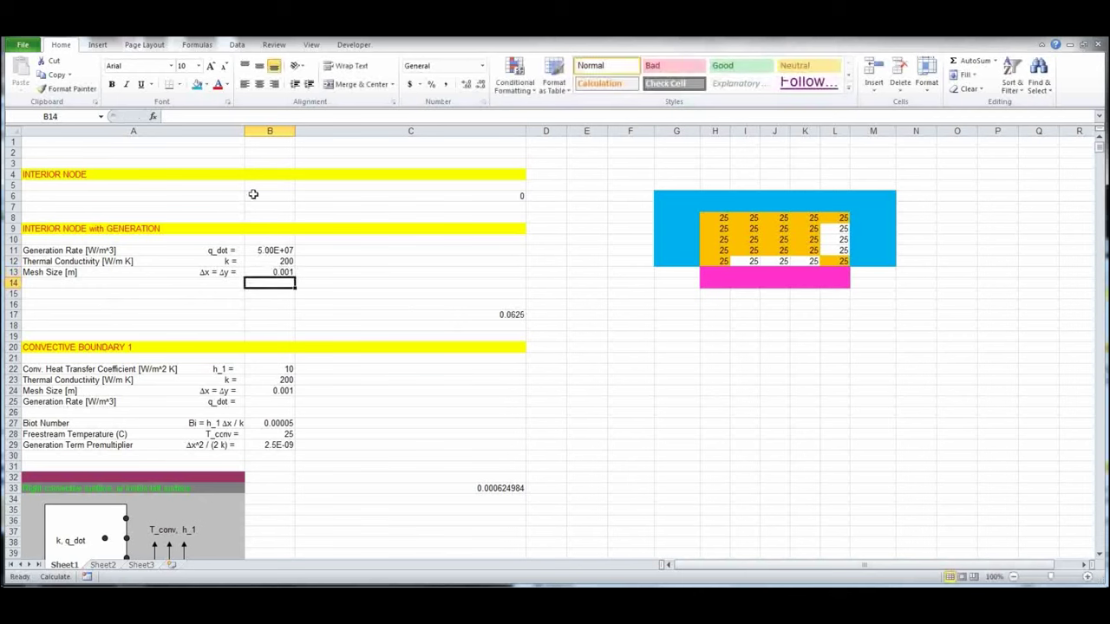
# - Copy the interior node with generation formula from C17 into the grid's interior nodes I9:K11 and review the temperatures
pyautogui.click(469, 315)
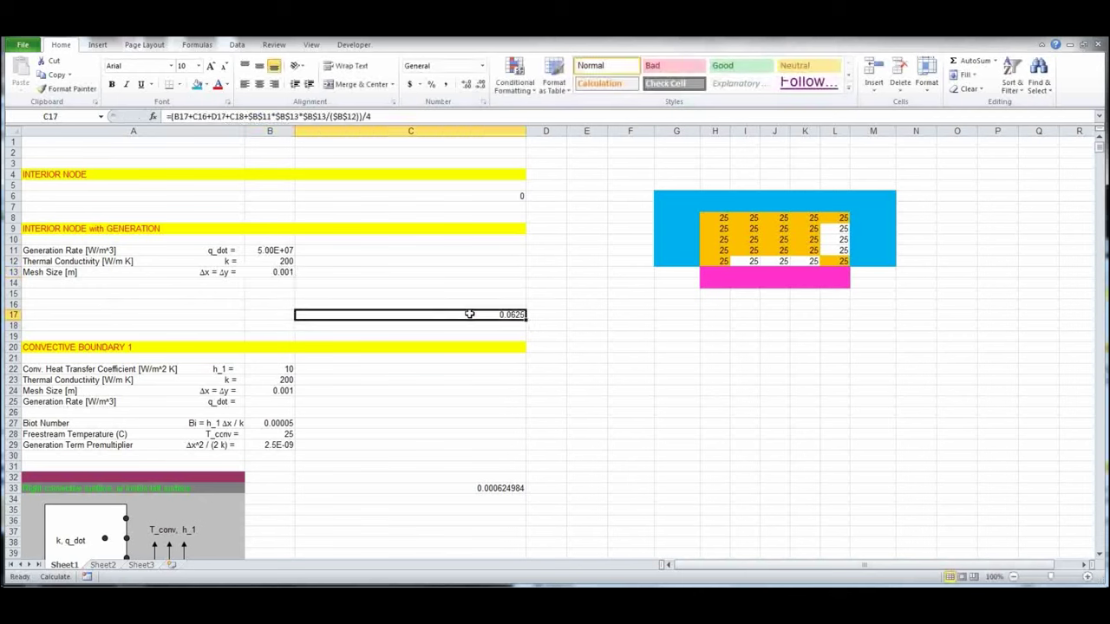
pyautogui.hotkey('ctrl', 'c')
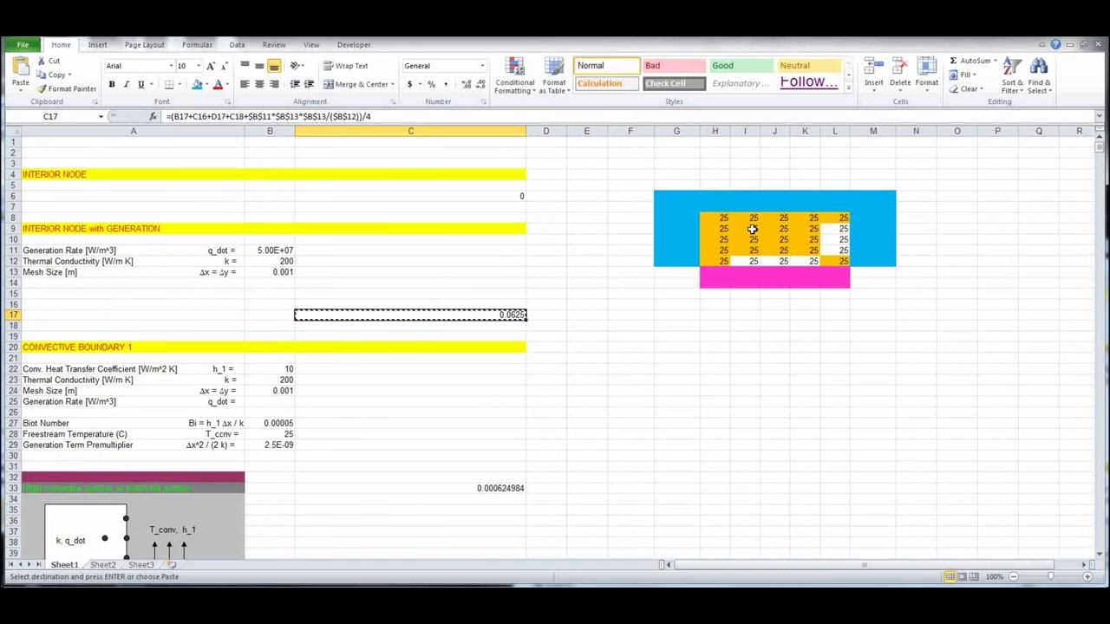
pyautogui.moveTo(752, 229); pyautogui.dragTo(806, 250)
pyautogui.hotkey('ctrl', 'v')
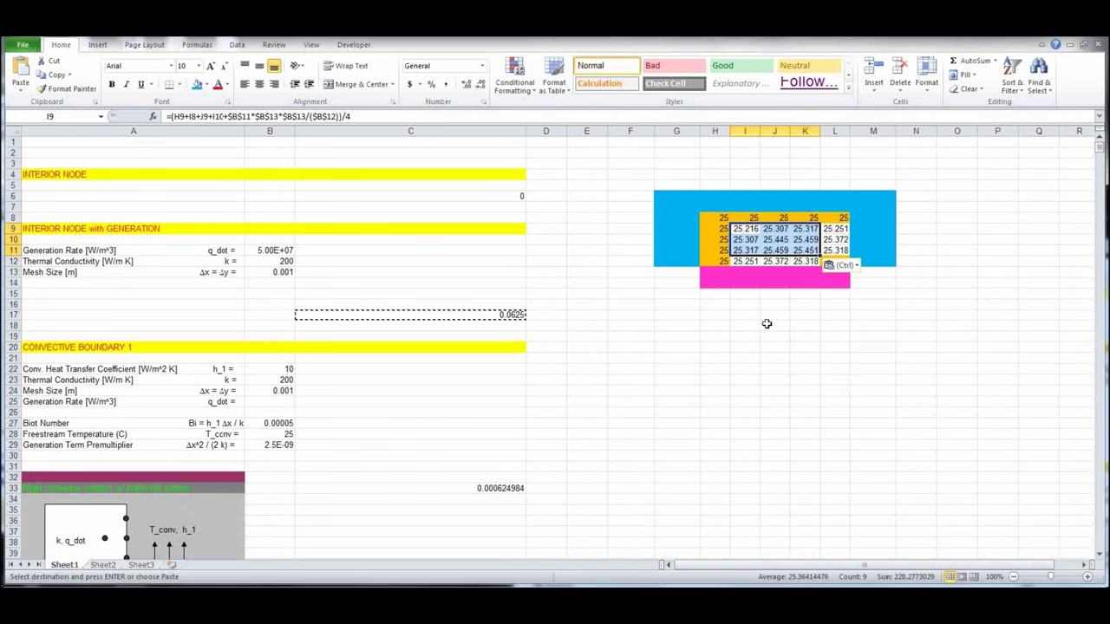
pyautogui.press('Escape')
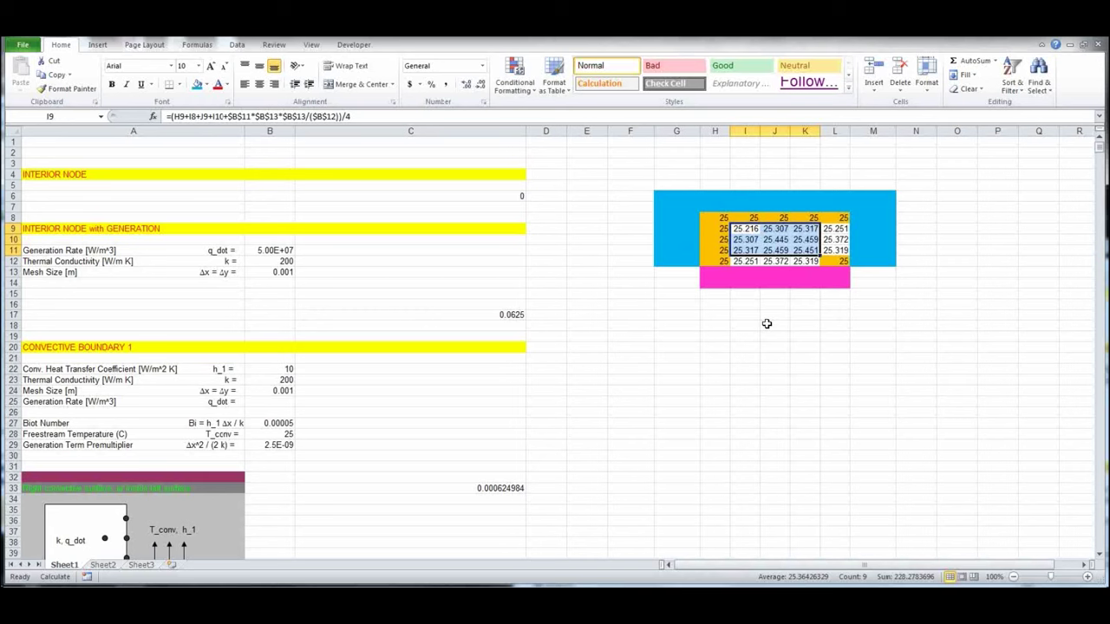
pyautogui.scroll(-9, 785, 434)
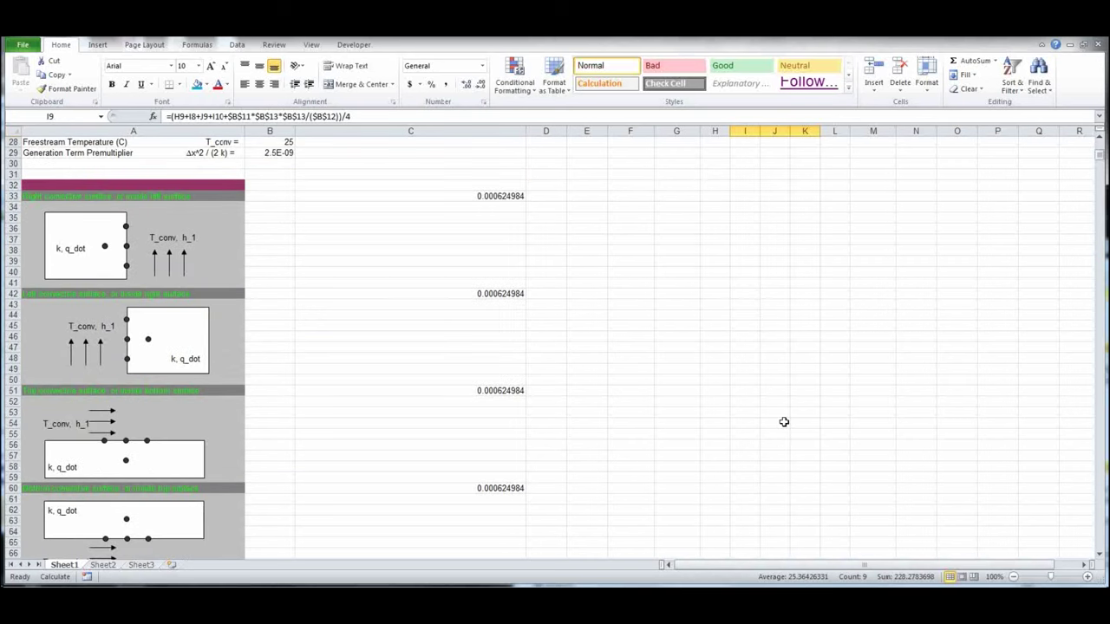
pyautogui.scroll(9, 785, 395)
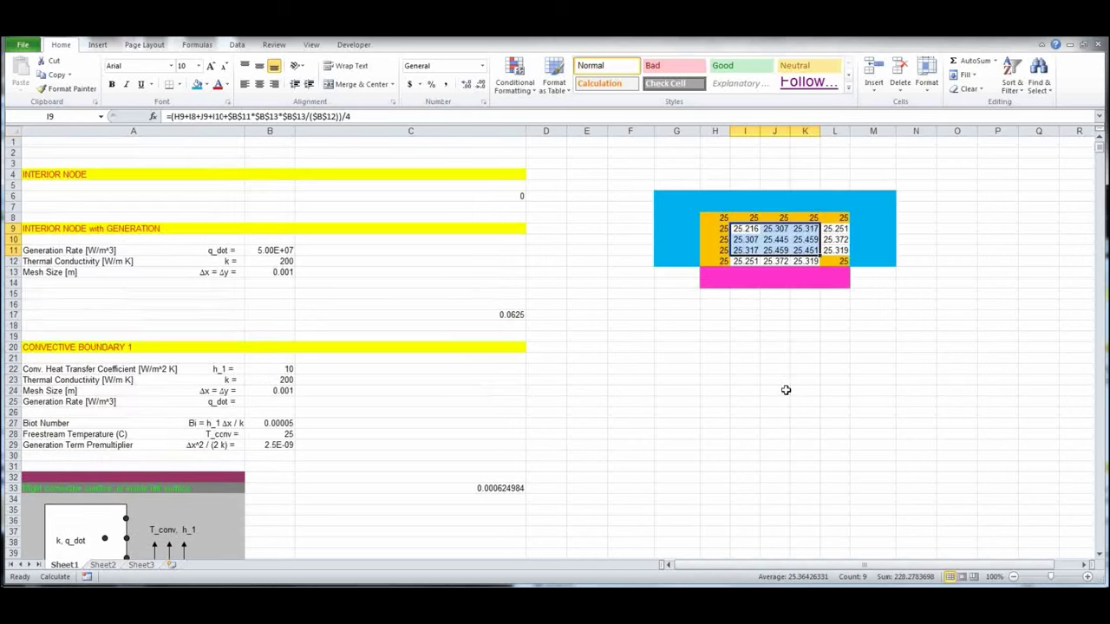
pyautogui.click(796, 315)
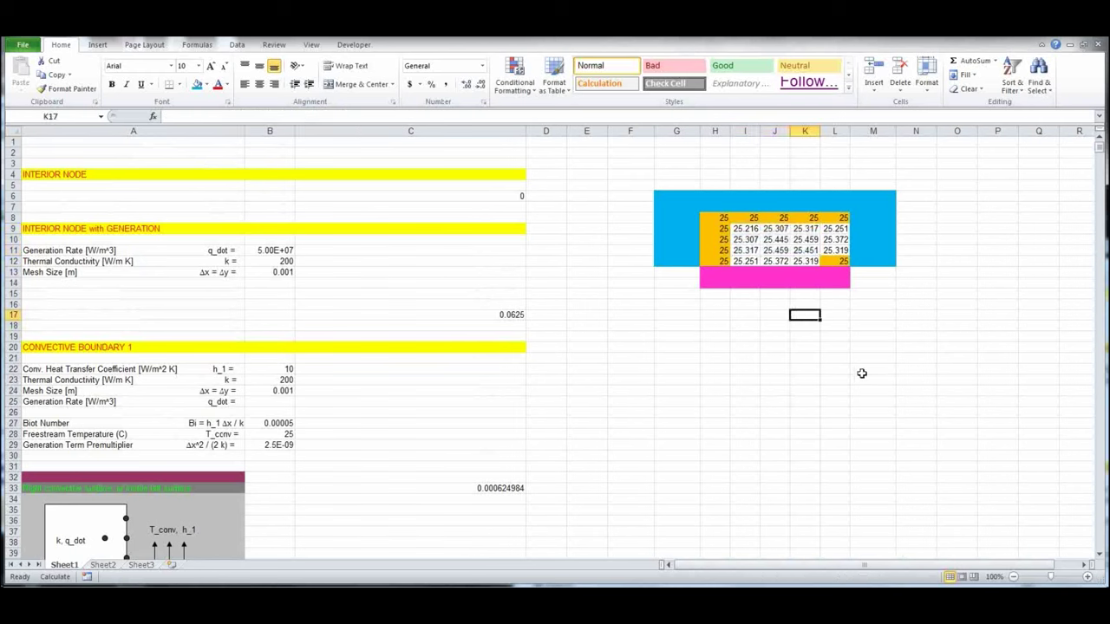
# - Replace the formulas in the interior nodes I9:K11 with the INTERIOR NODE formula without generation from C6
pyautogui.click(516, 198)
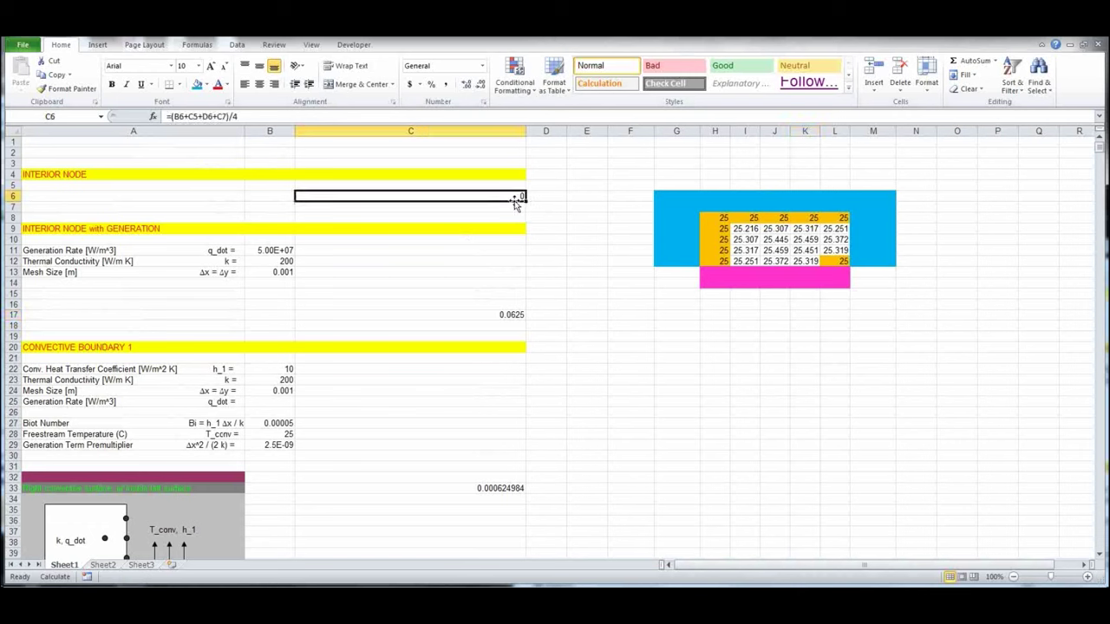
pyautogui.hotkey('ctrl', 'c')
pyautogui.moveTo(748, 230); pyautogui.dragTo(798, 251)
pyautogui.hotkey('ctrl', 'v')
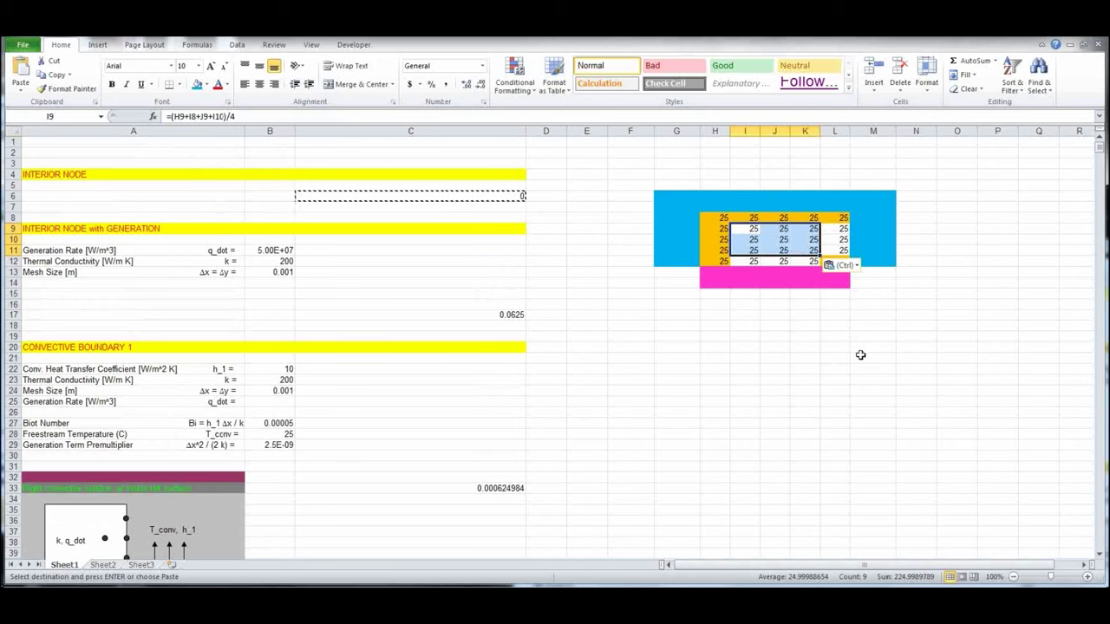
pyautogui.click(808, 380)
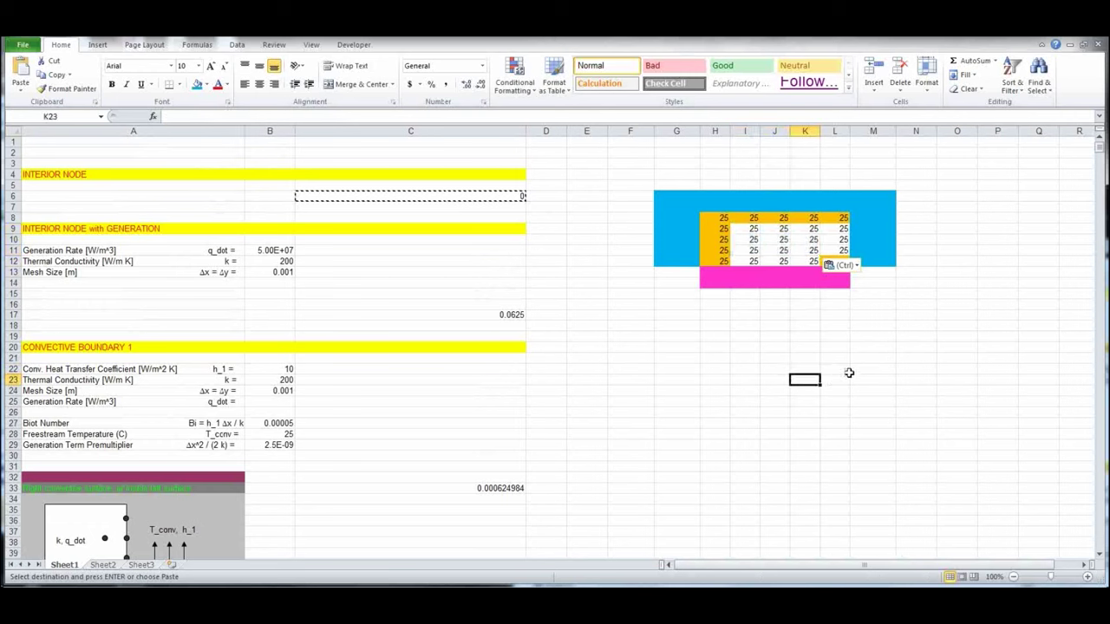
pyautogui.click(912, 358)
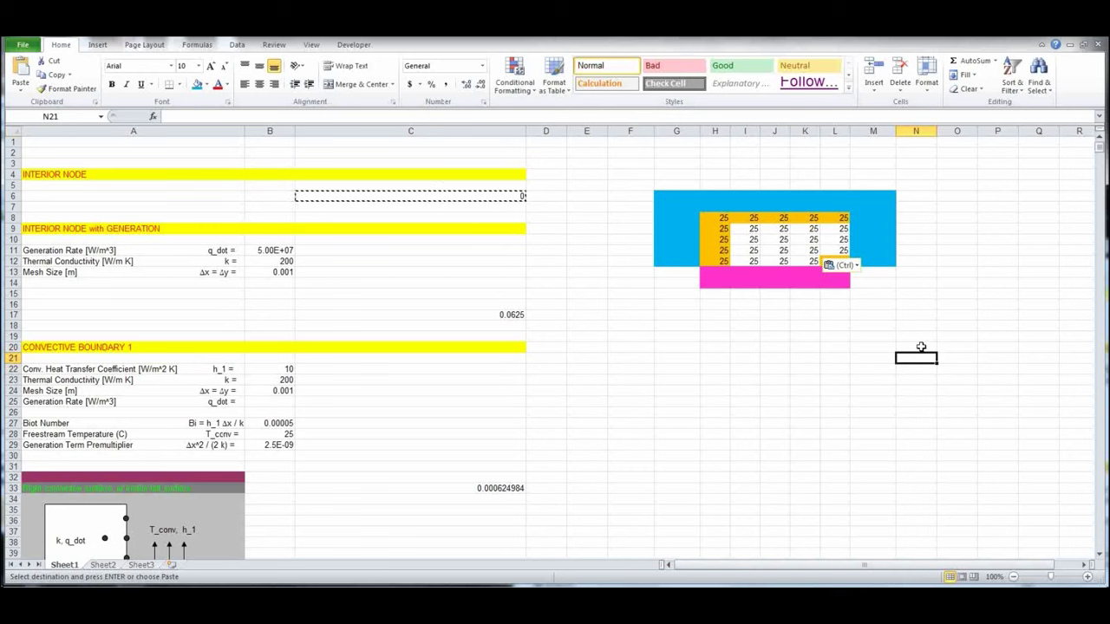
pyautogui.press('Escape')
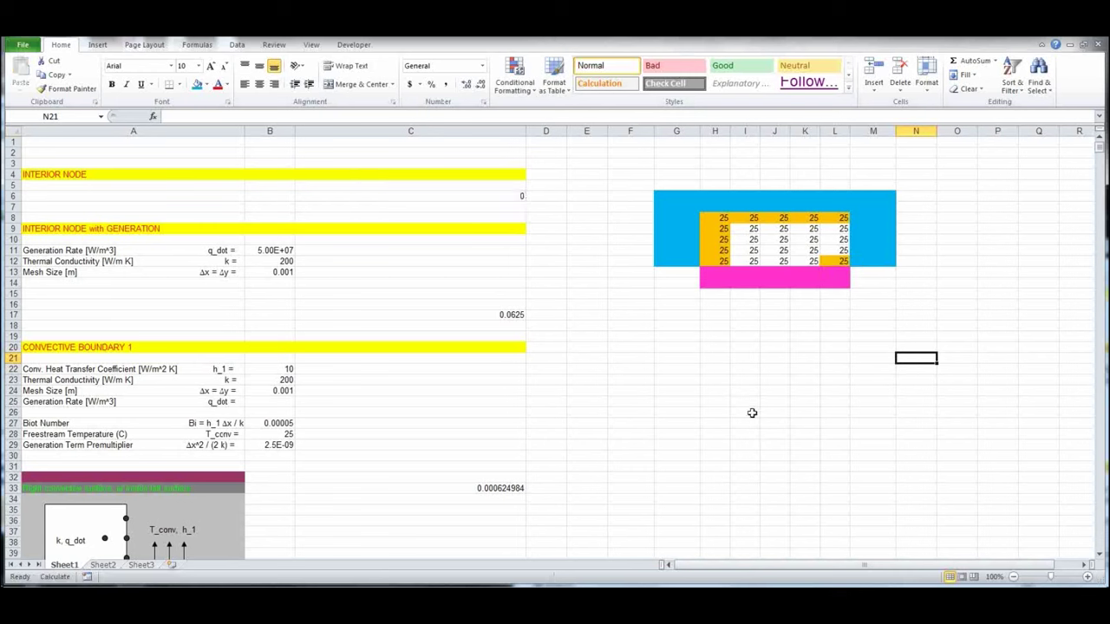